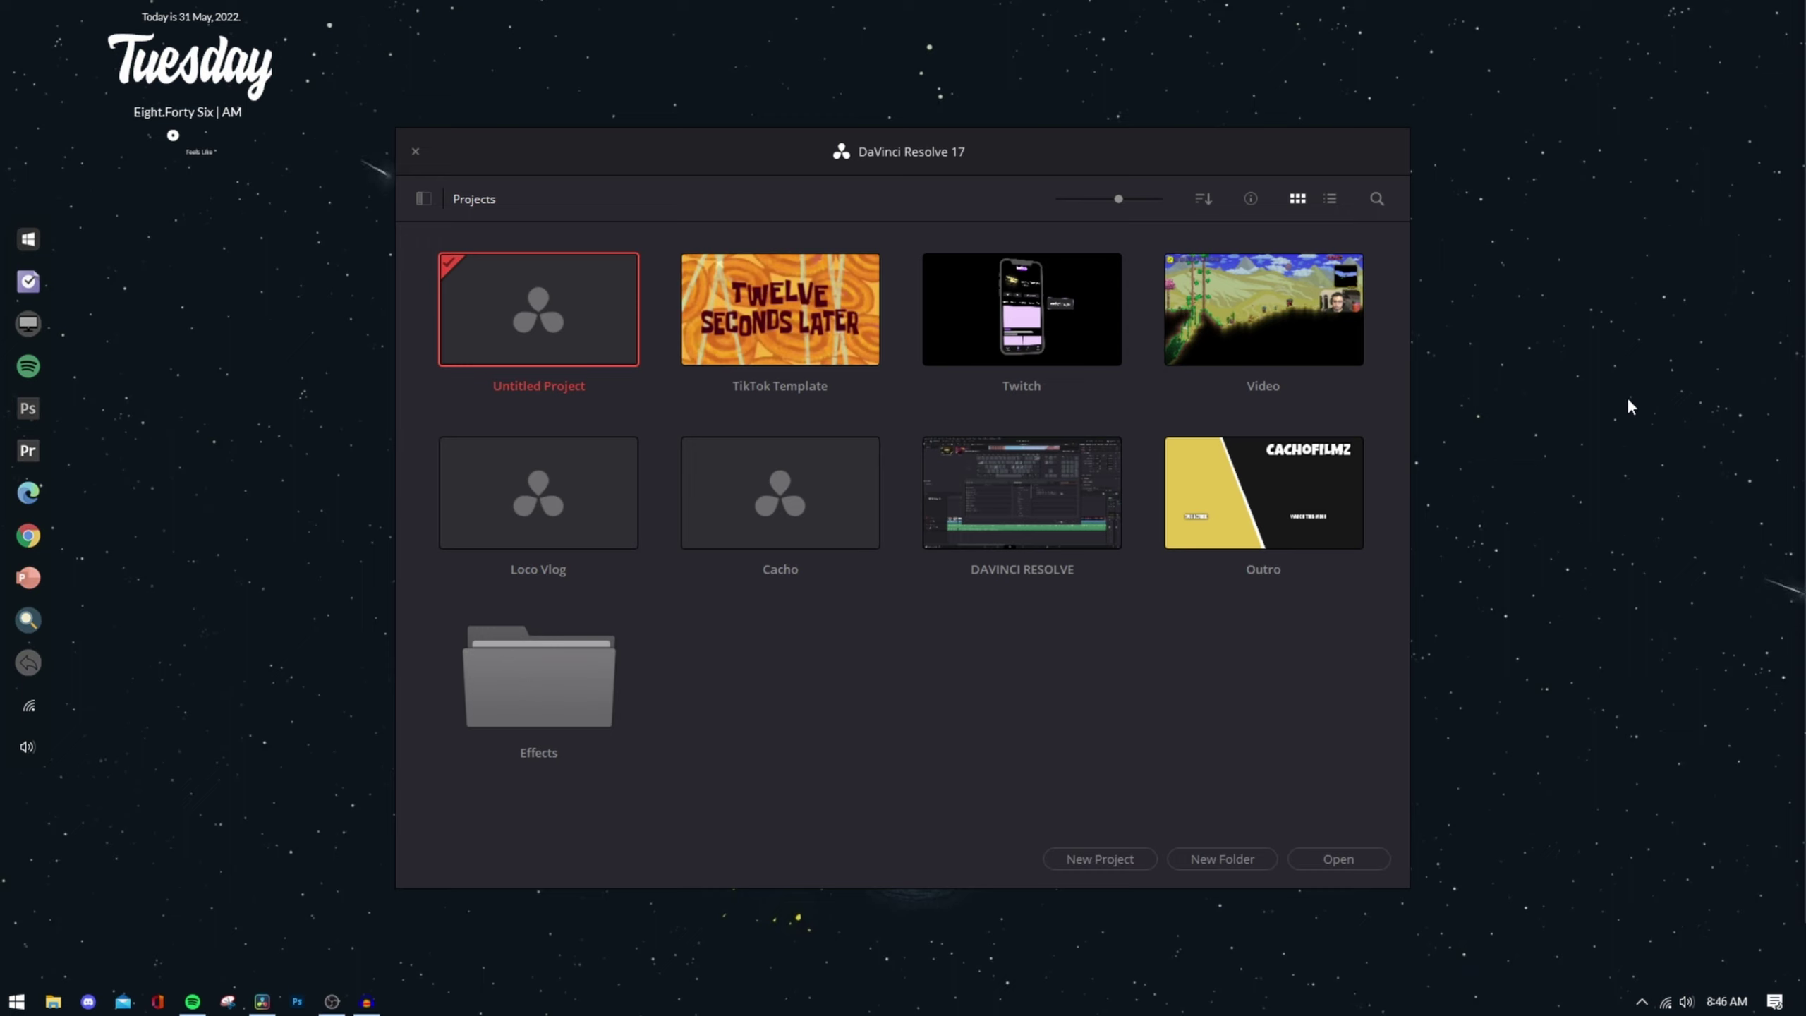
# - Create a new project with the default name Untitled Project 1
pyautogui.click(1092, 858)
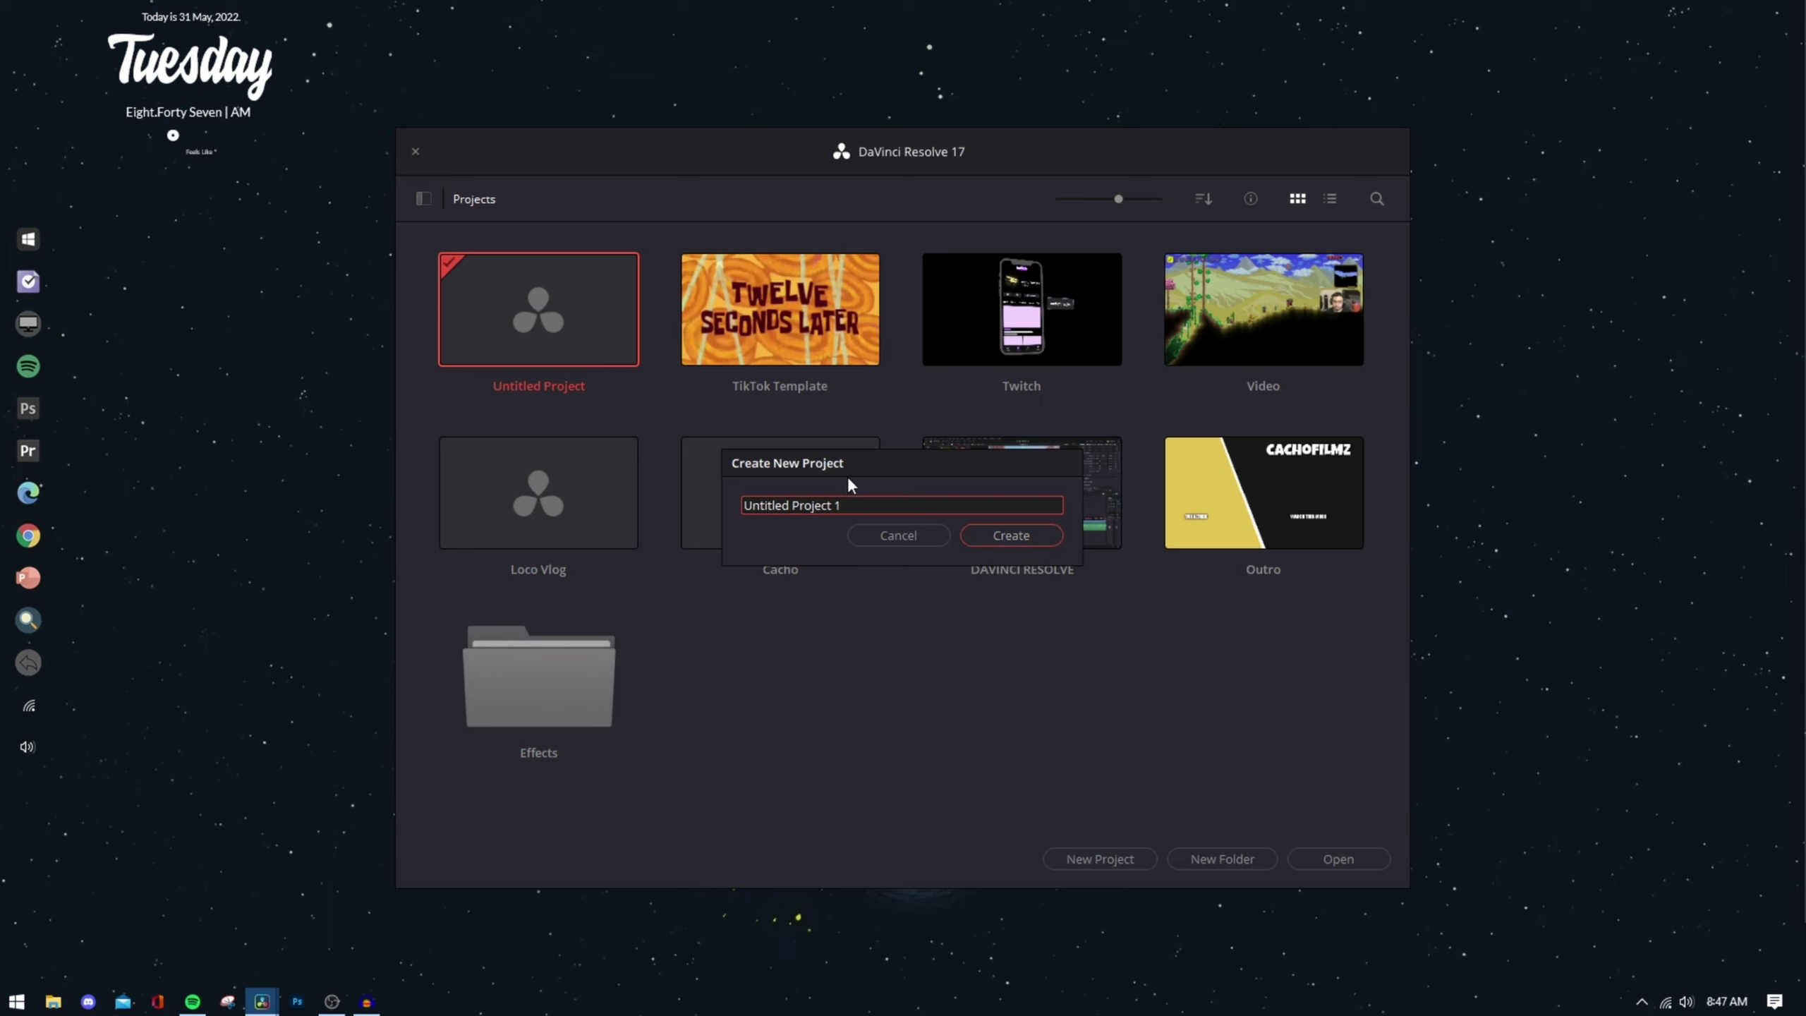
pyautogui.click(1023, 540)
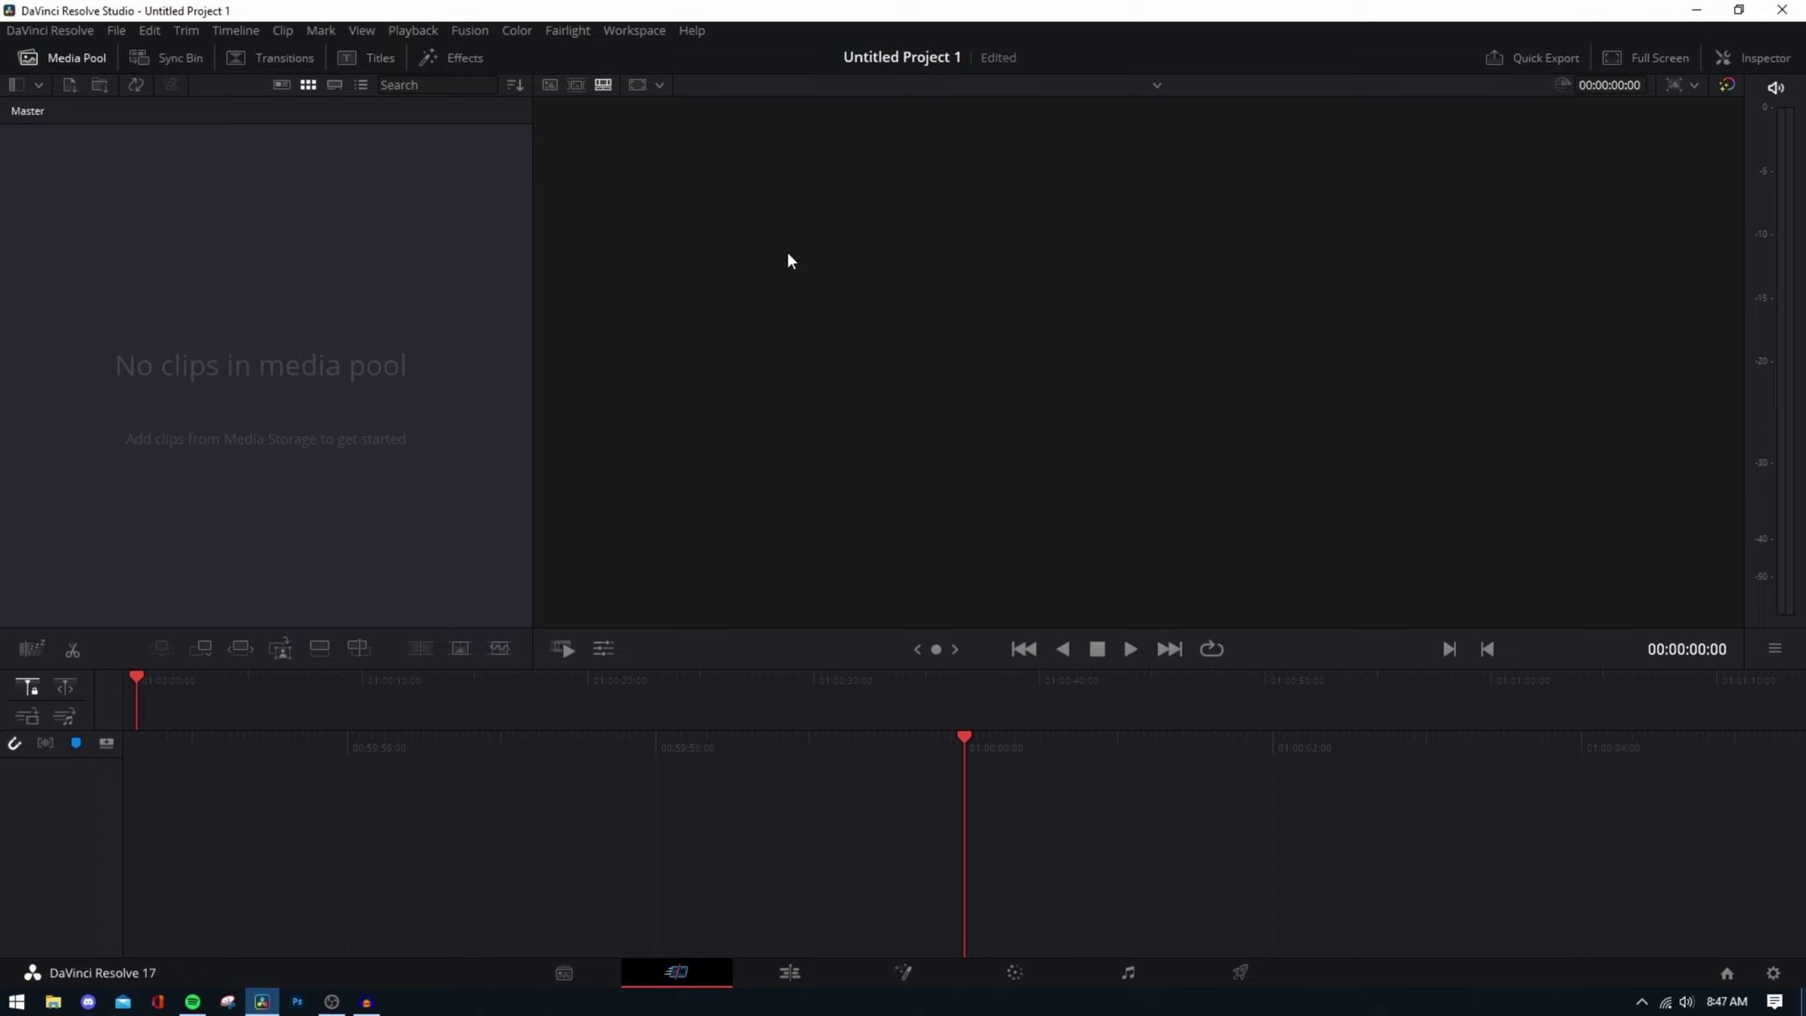
# - Set the timeline resolution to a custom 1080 x 1920 in Project Settings
pyautogui.click(1773, 973)
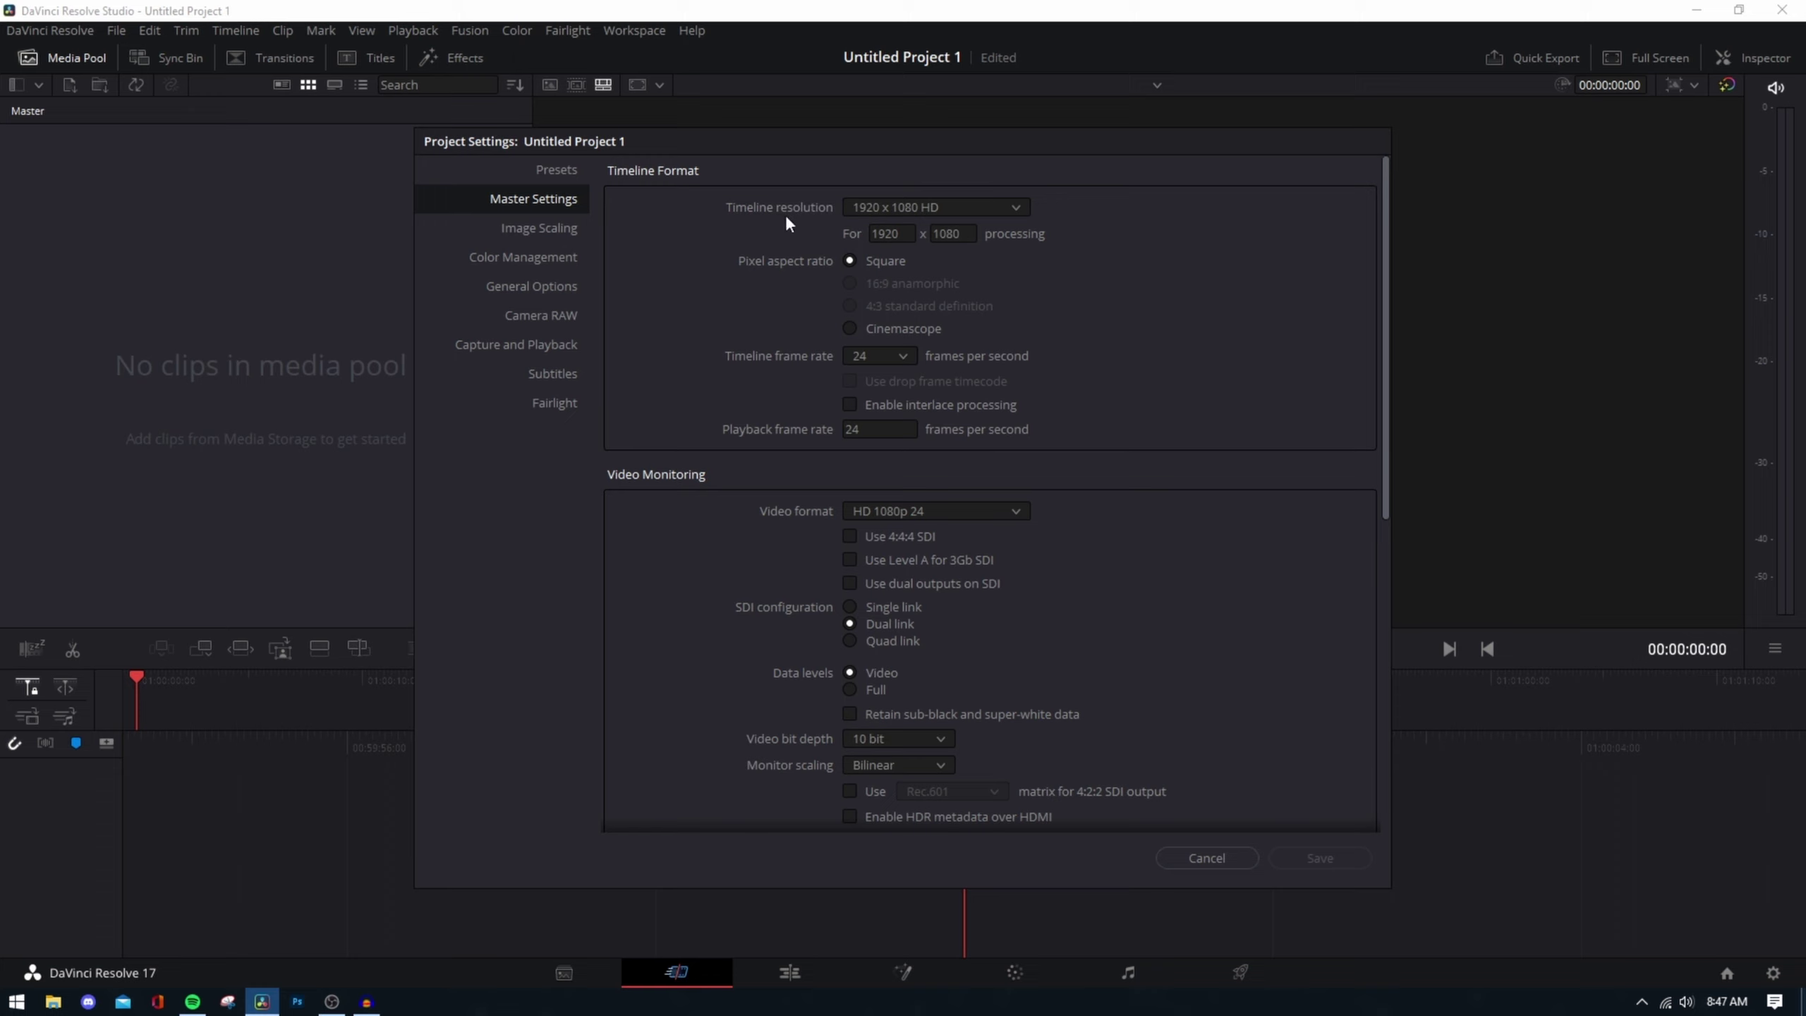
pyautogui.click(900, 207)
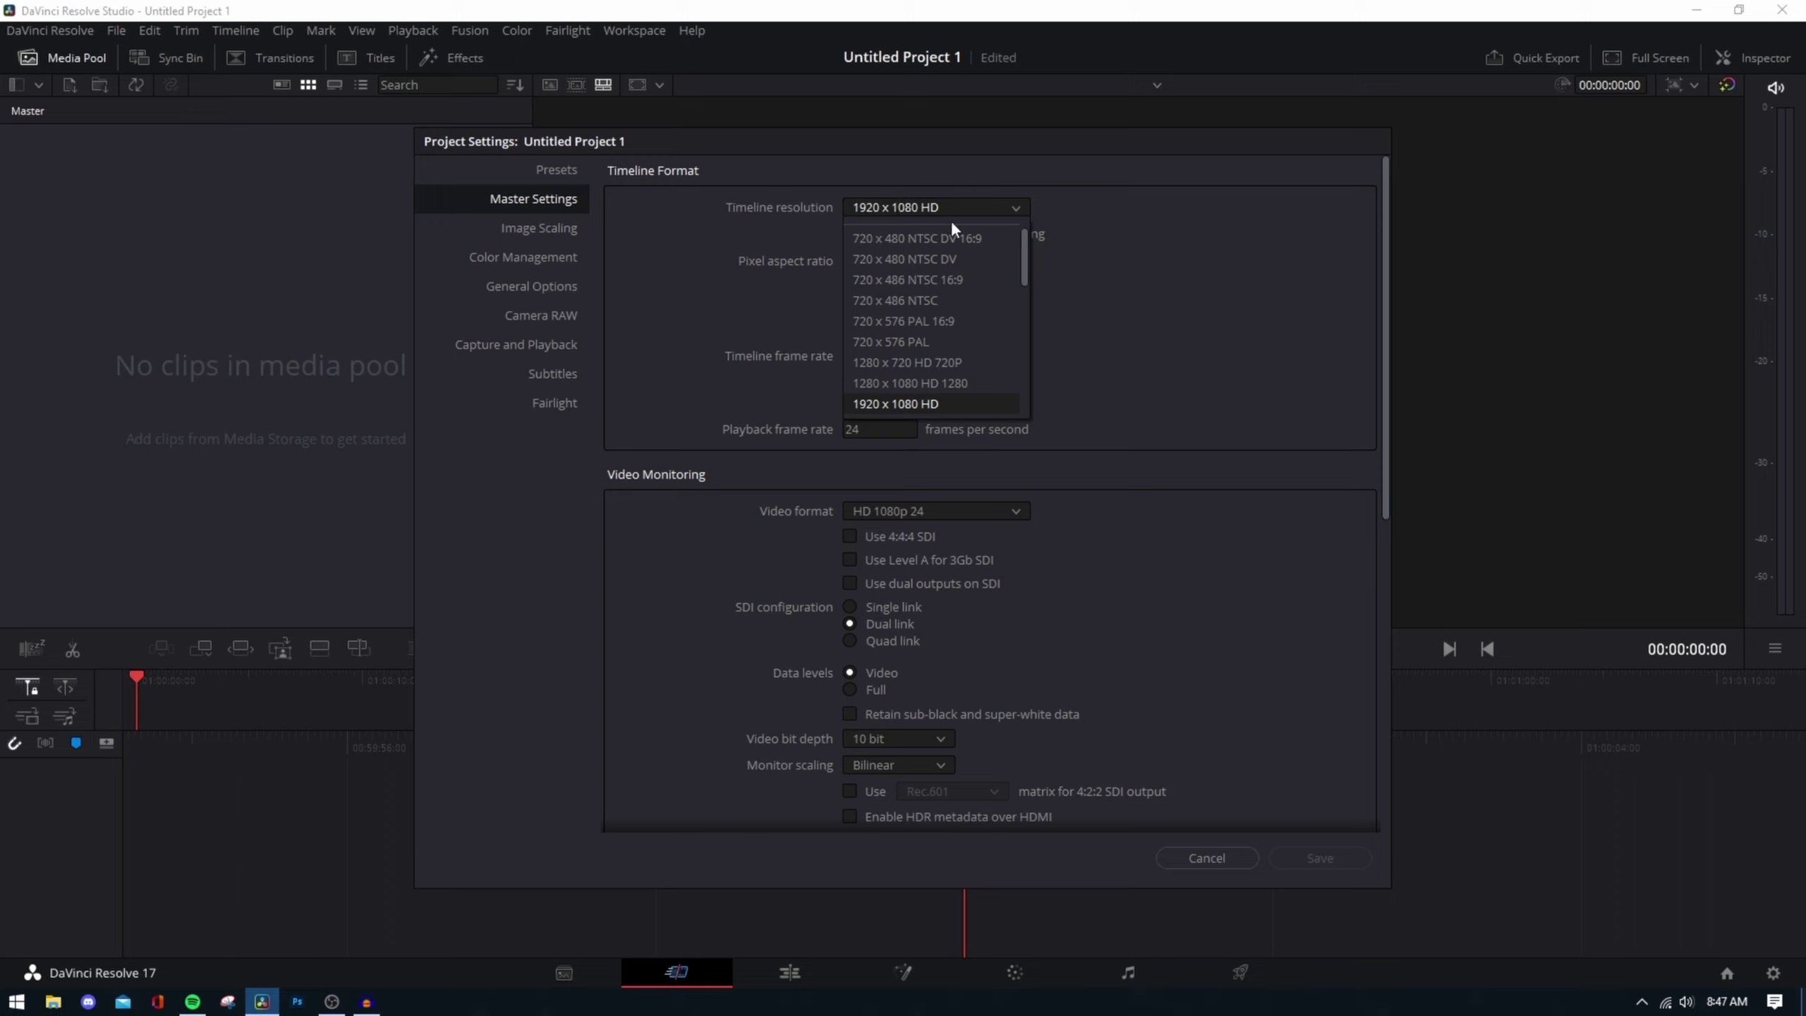
pyautogui.scroll(-1, 941, 236)
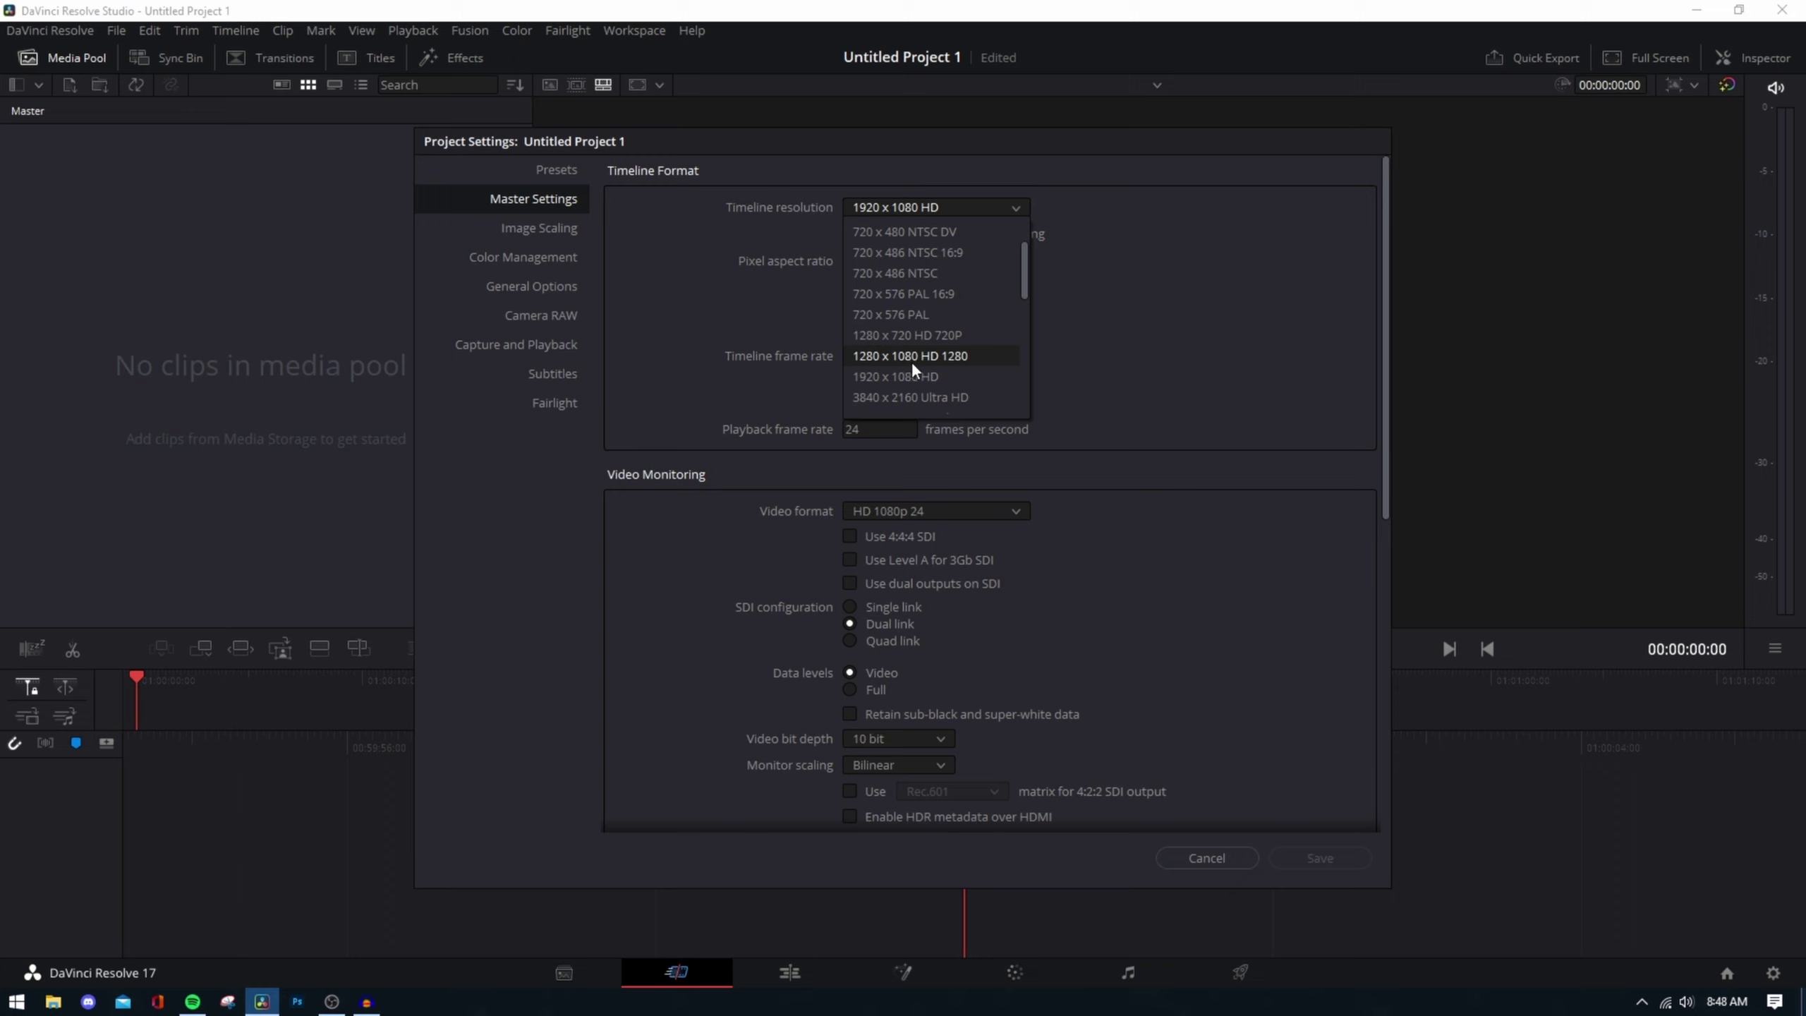
pyautogui.scroll(2, 911, 361)
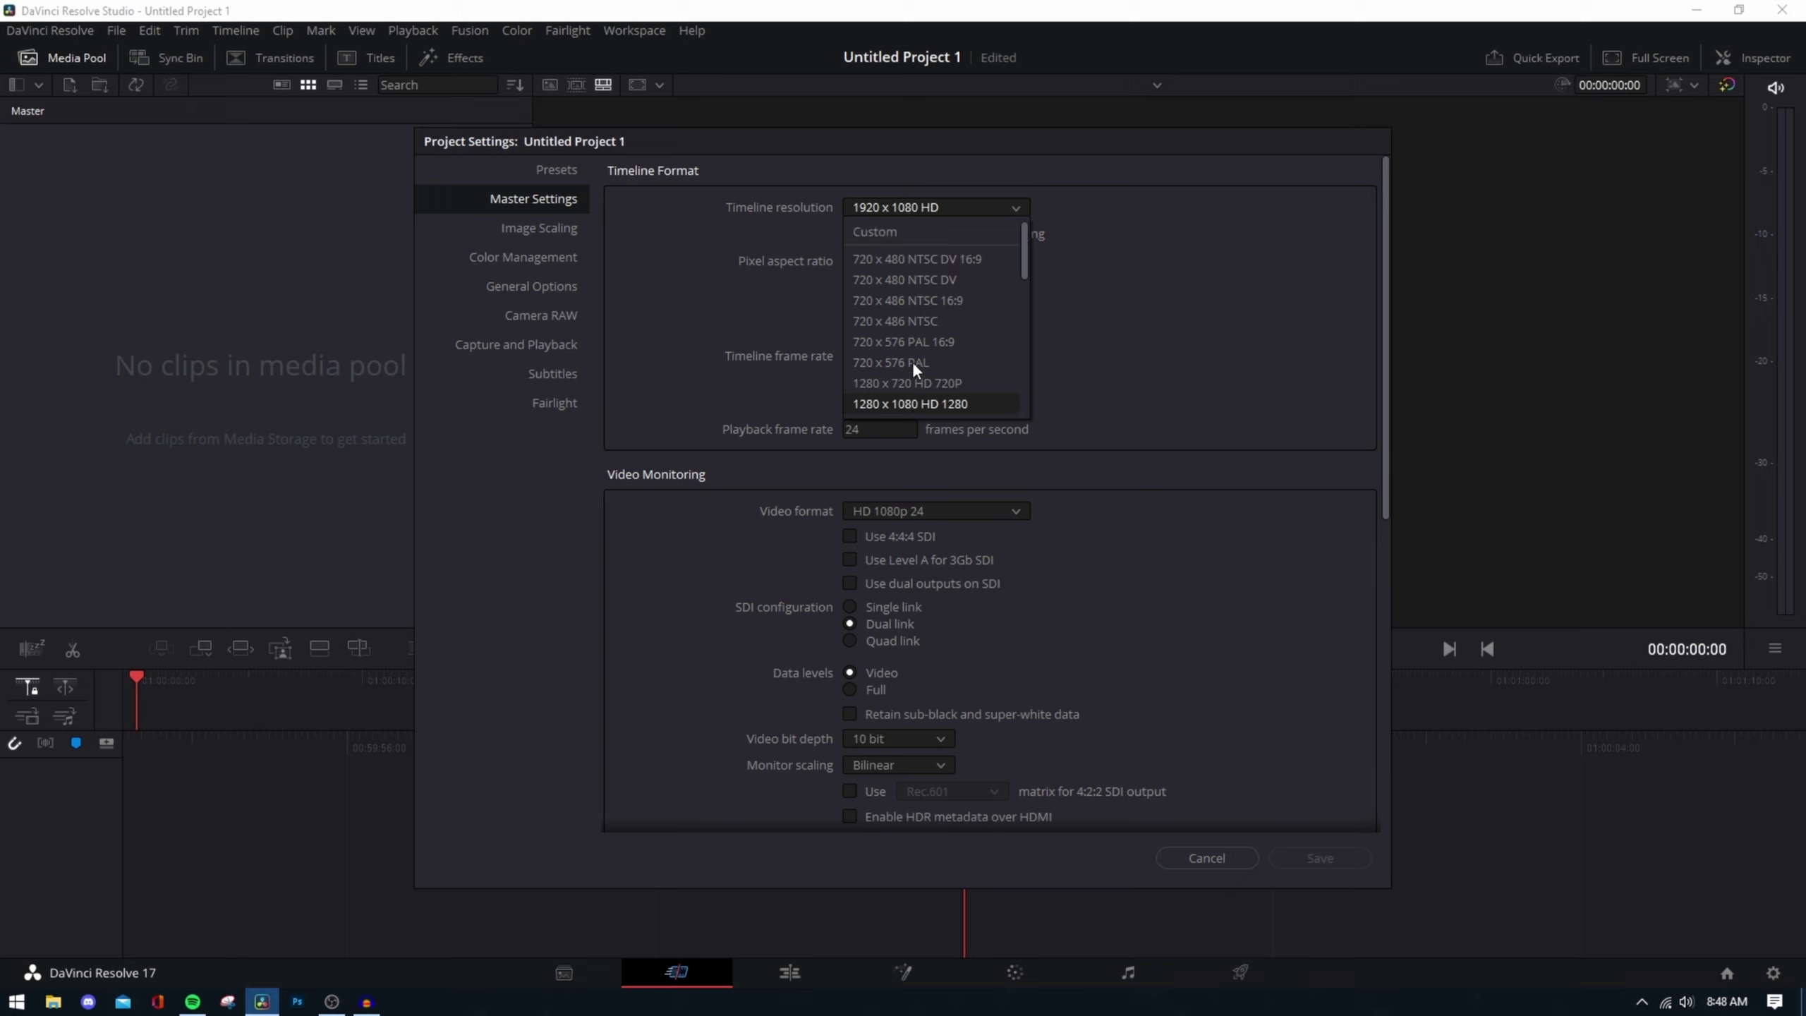
pyautogui.click(900, 231)
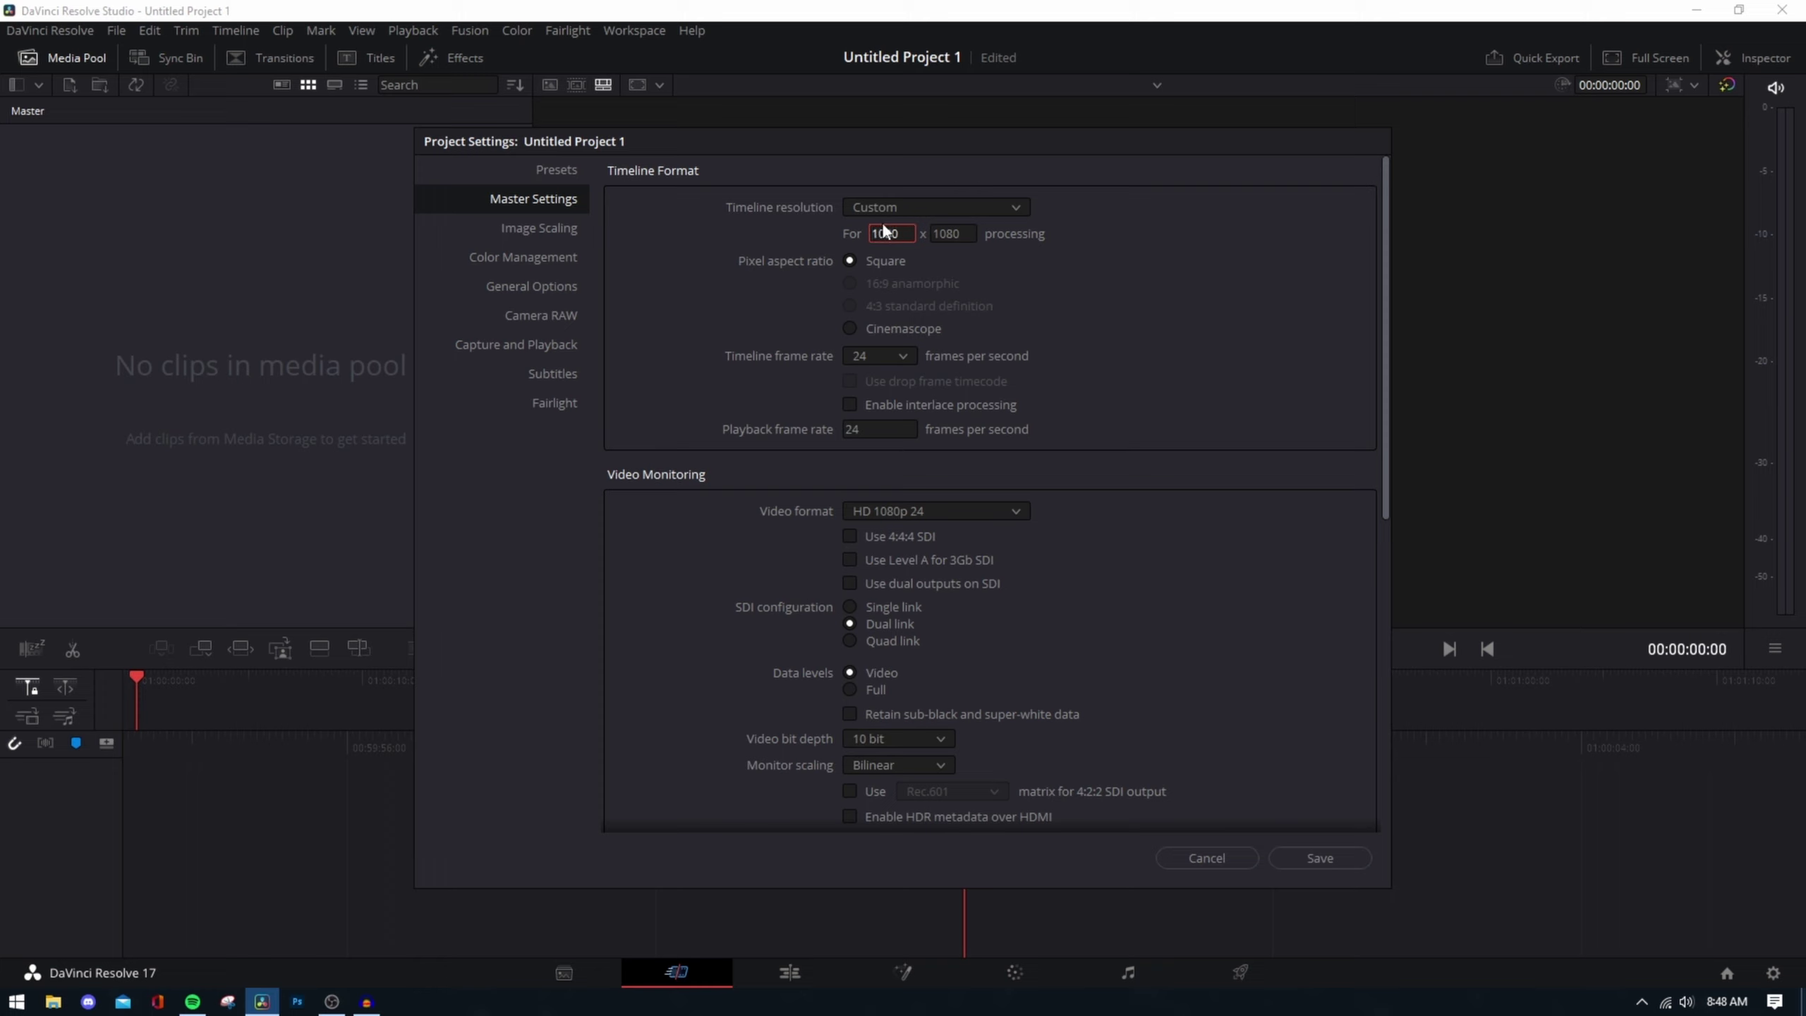
pyautogui.press('Tab')
pyautogui.write('12')
pyautogui.press('BackSpace')
pyautogui.write('920')
pyautogui.press('Return')
# - Check the timeline frame rate and leave it at 24 fps
pyautogui.click(895, 354)
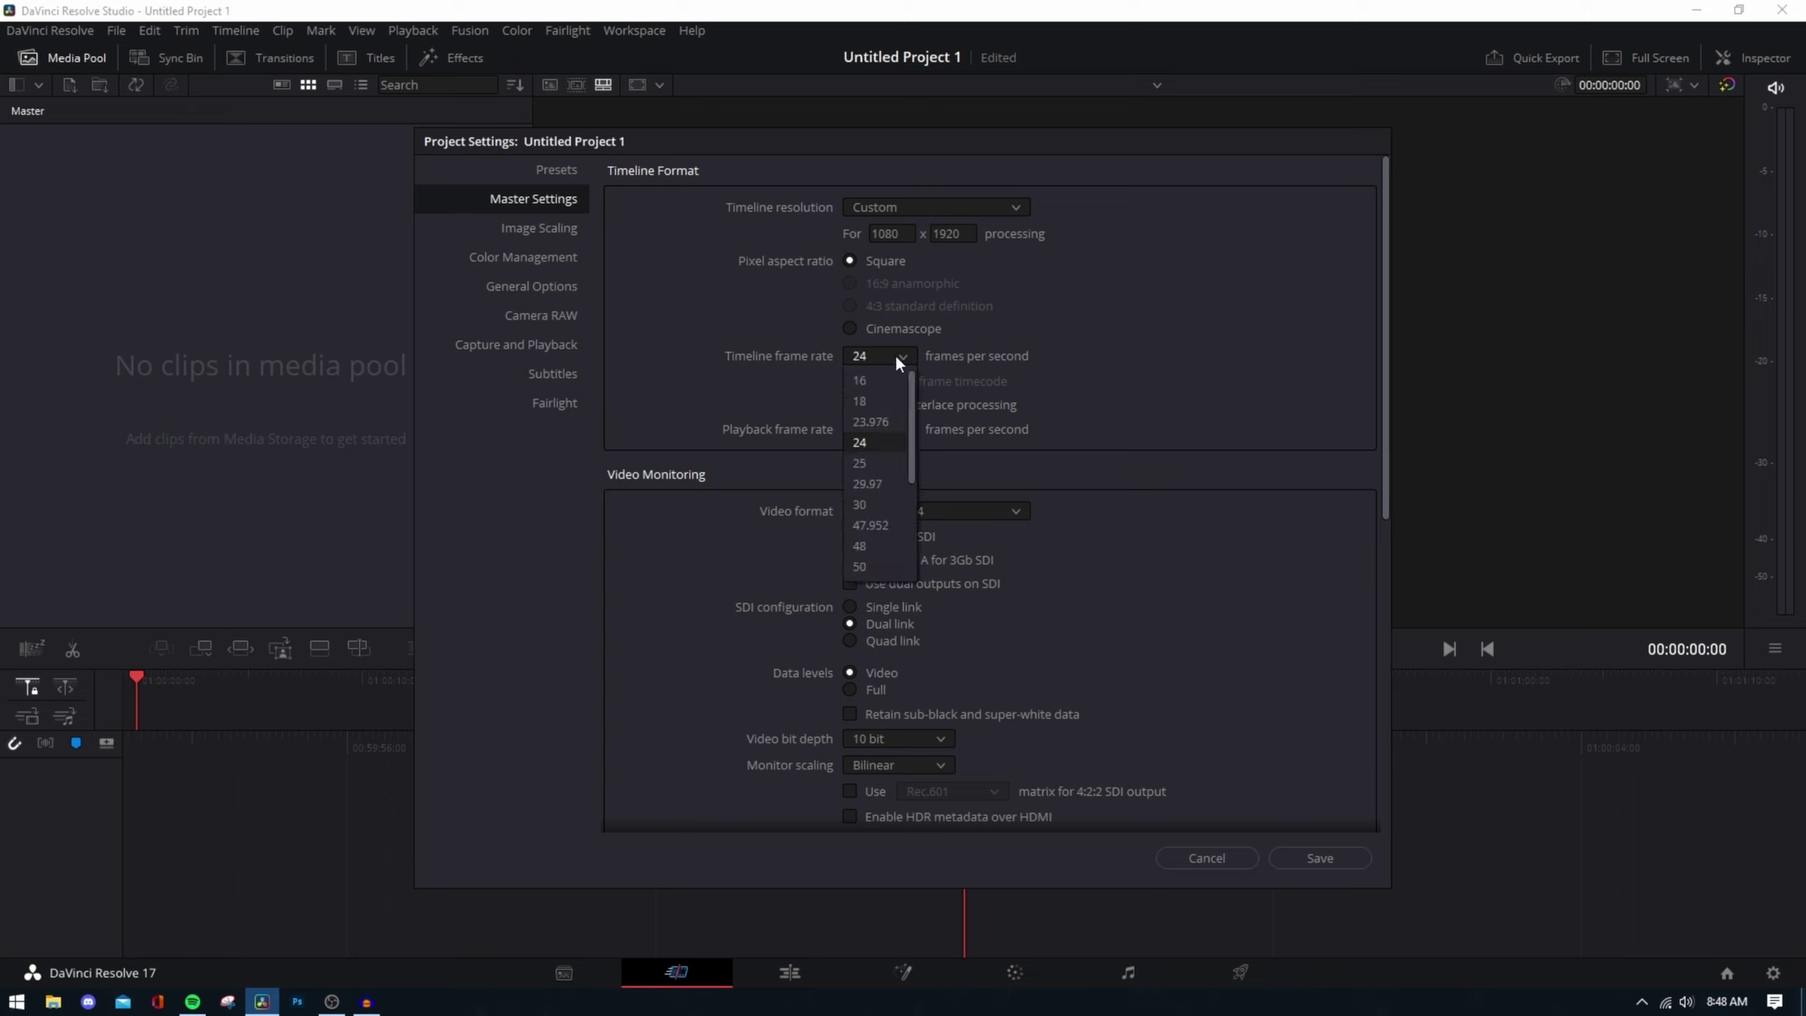
pyautogui.scroll(-2, 881, 521)
pyautogui.scroll(-1, 883, 541)
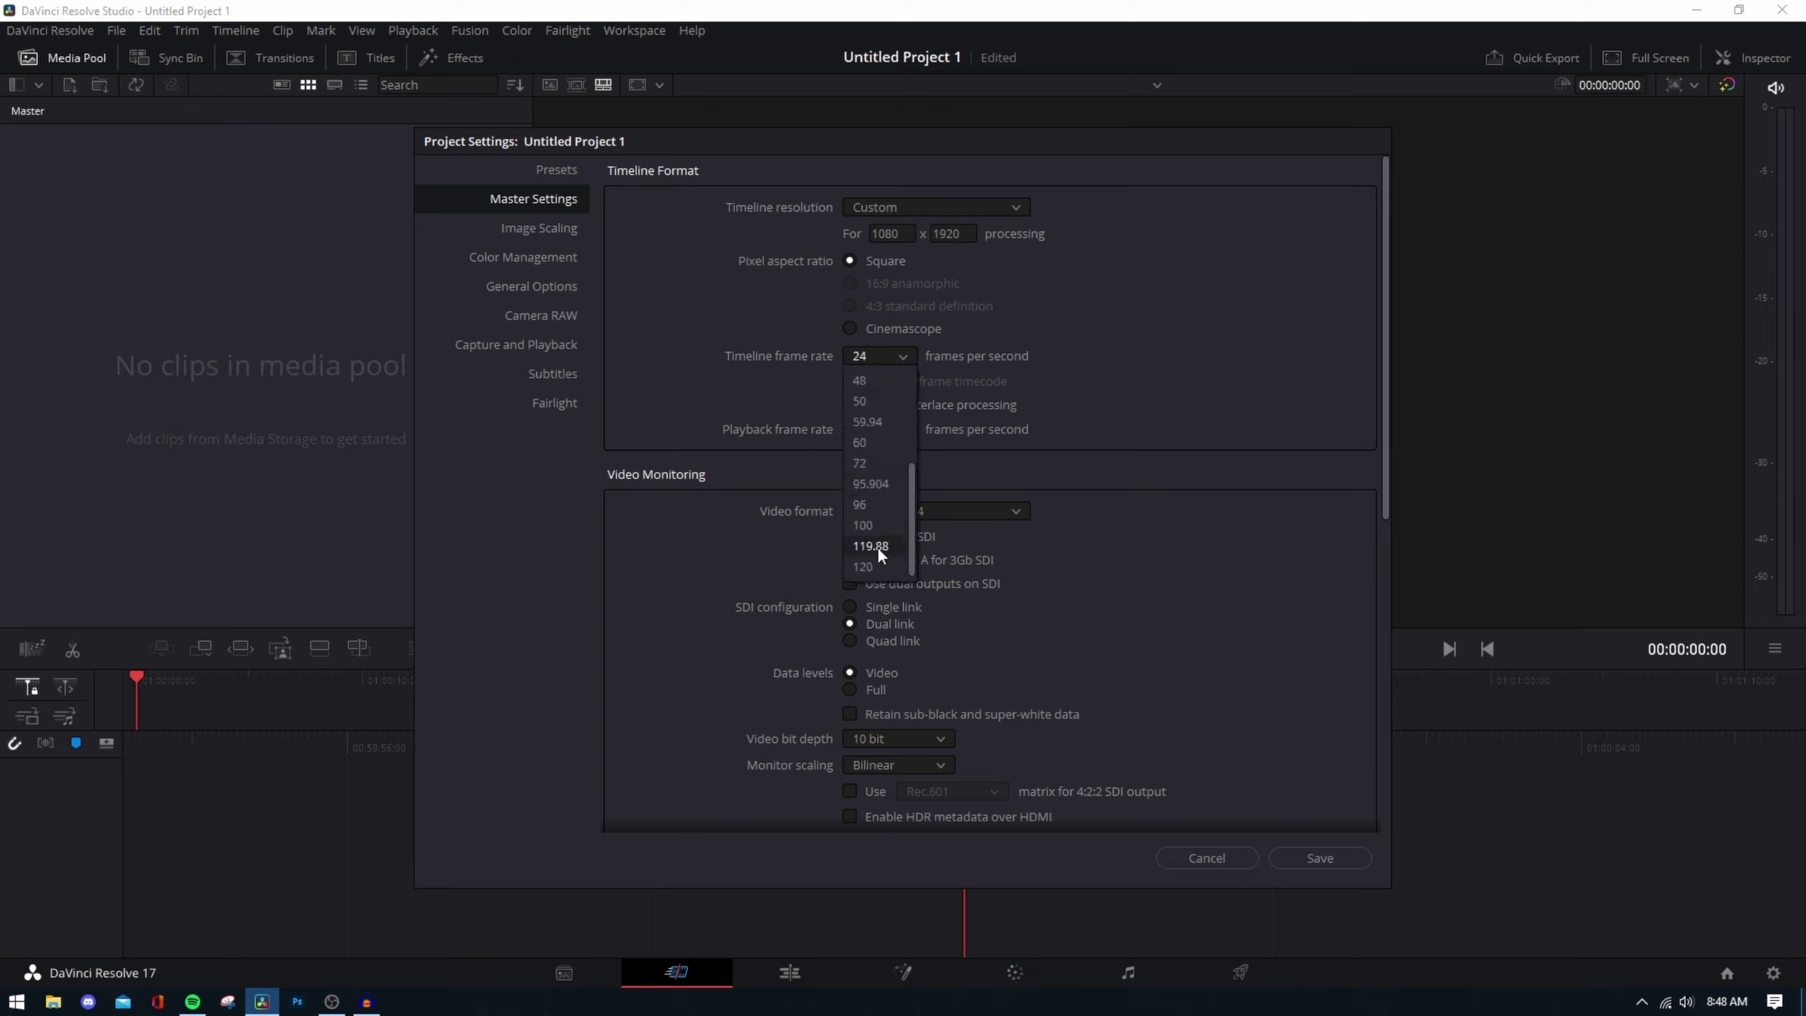
pyautogui.click(1257, 407)
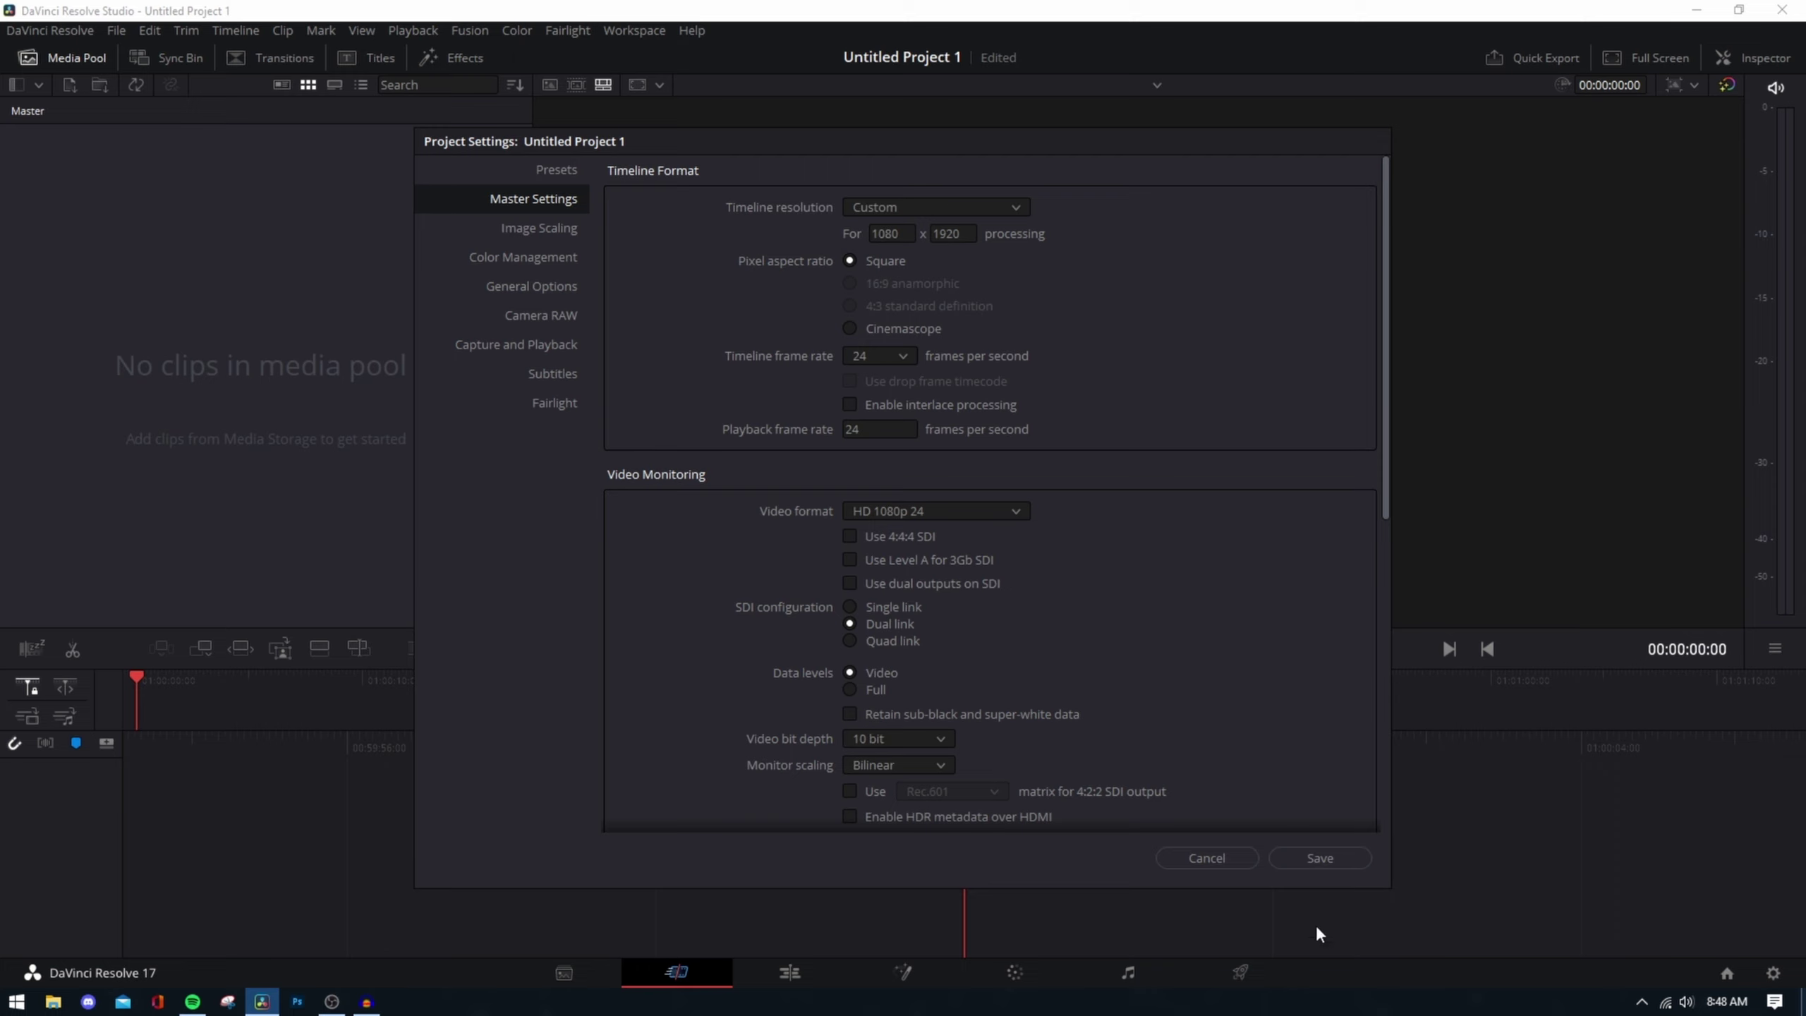
# - Save the settings, then import IMG_1390.MOV from Cacho Footage and adopt its frame rate
pyautogui.click(1323, 858)
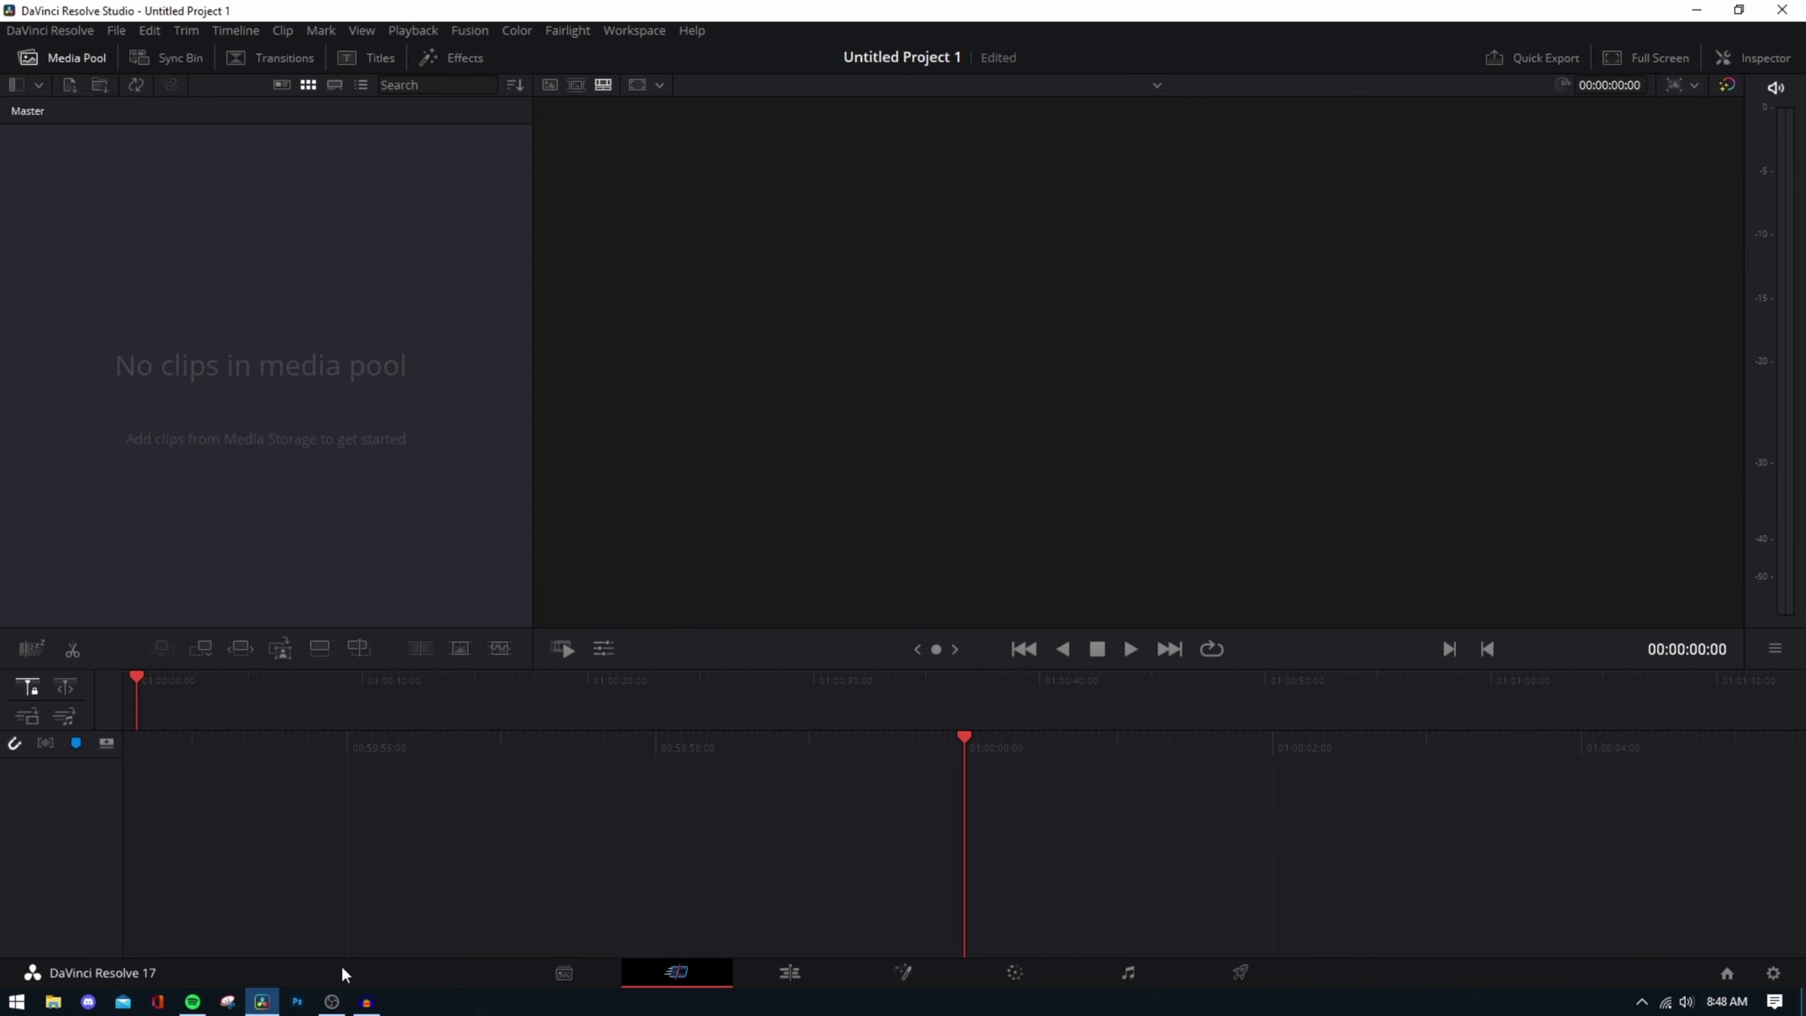
pyautogui.click(54, 1002)
pyautogui.moveTo(1442, 97); pyautogui.dragTo(1347, 99)
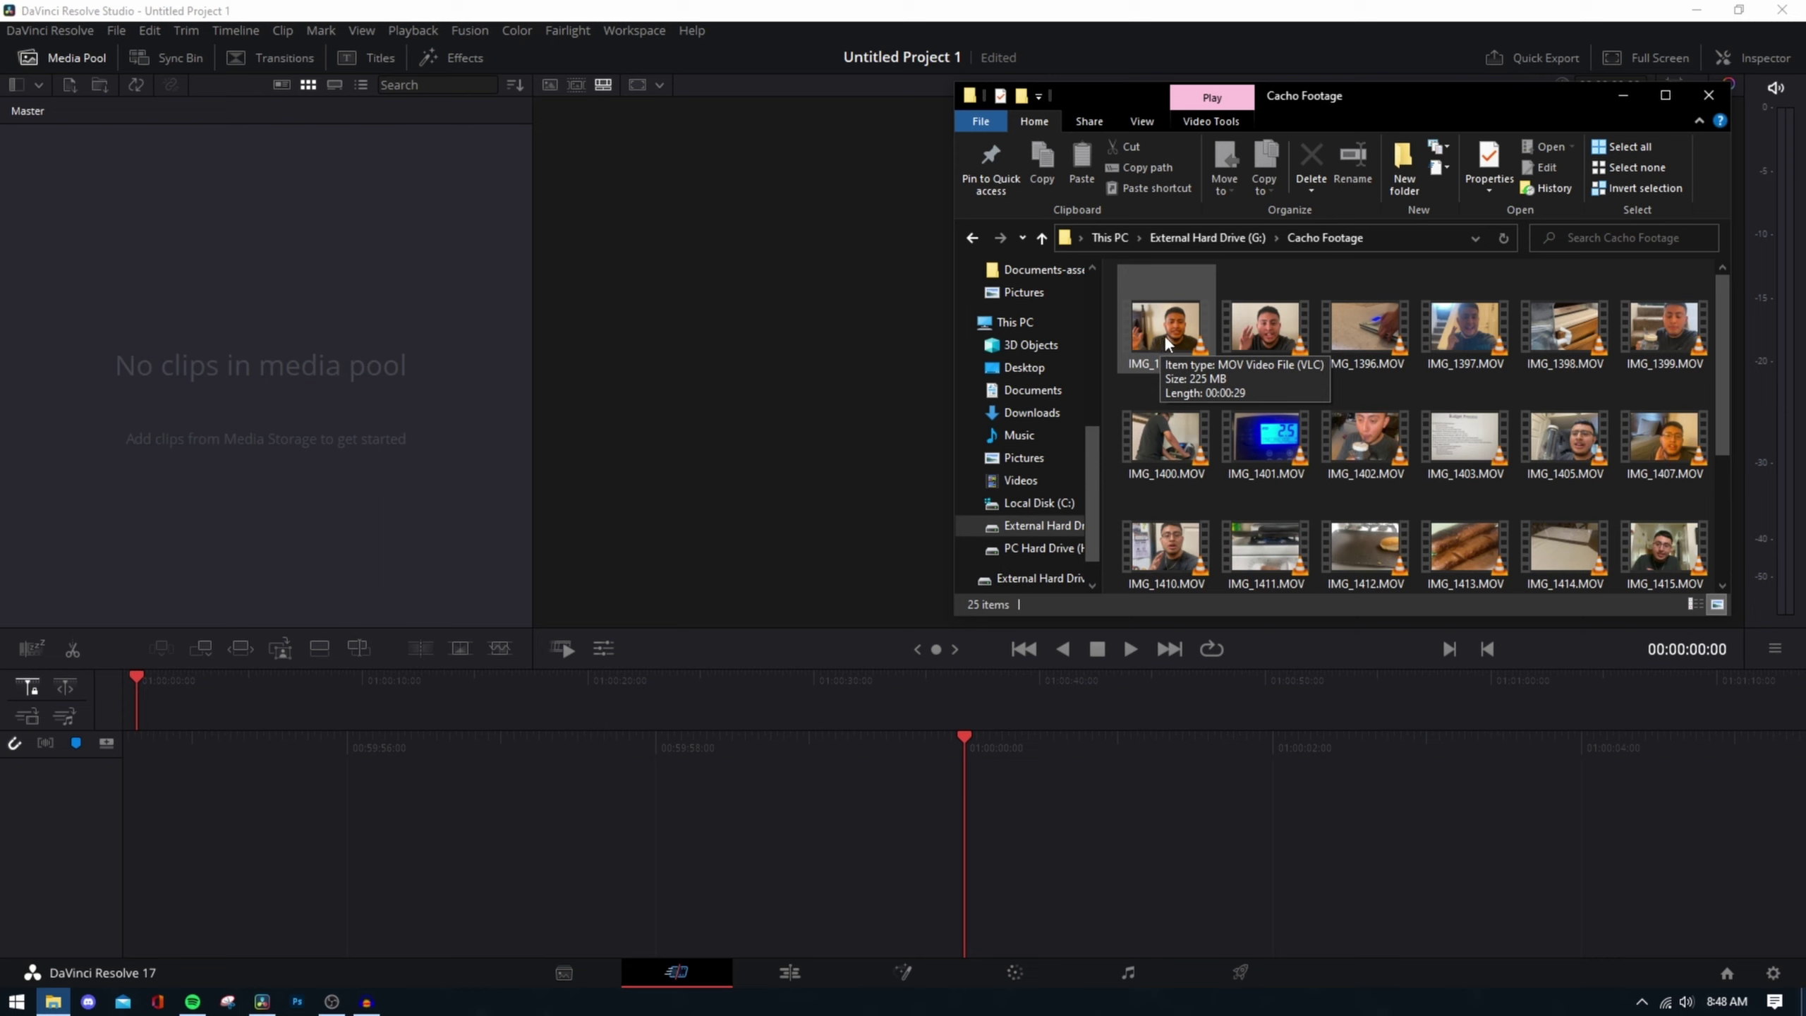
pyautogui.moveTo(1164, 334); pyautogui.dragTo(296, 388)
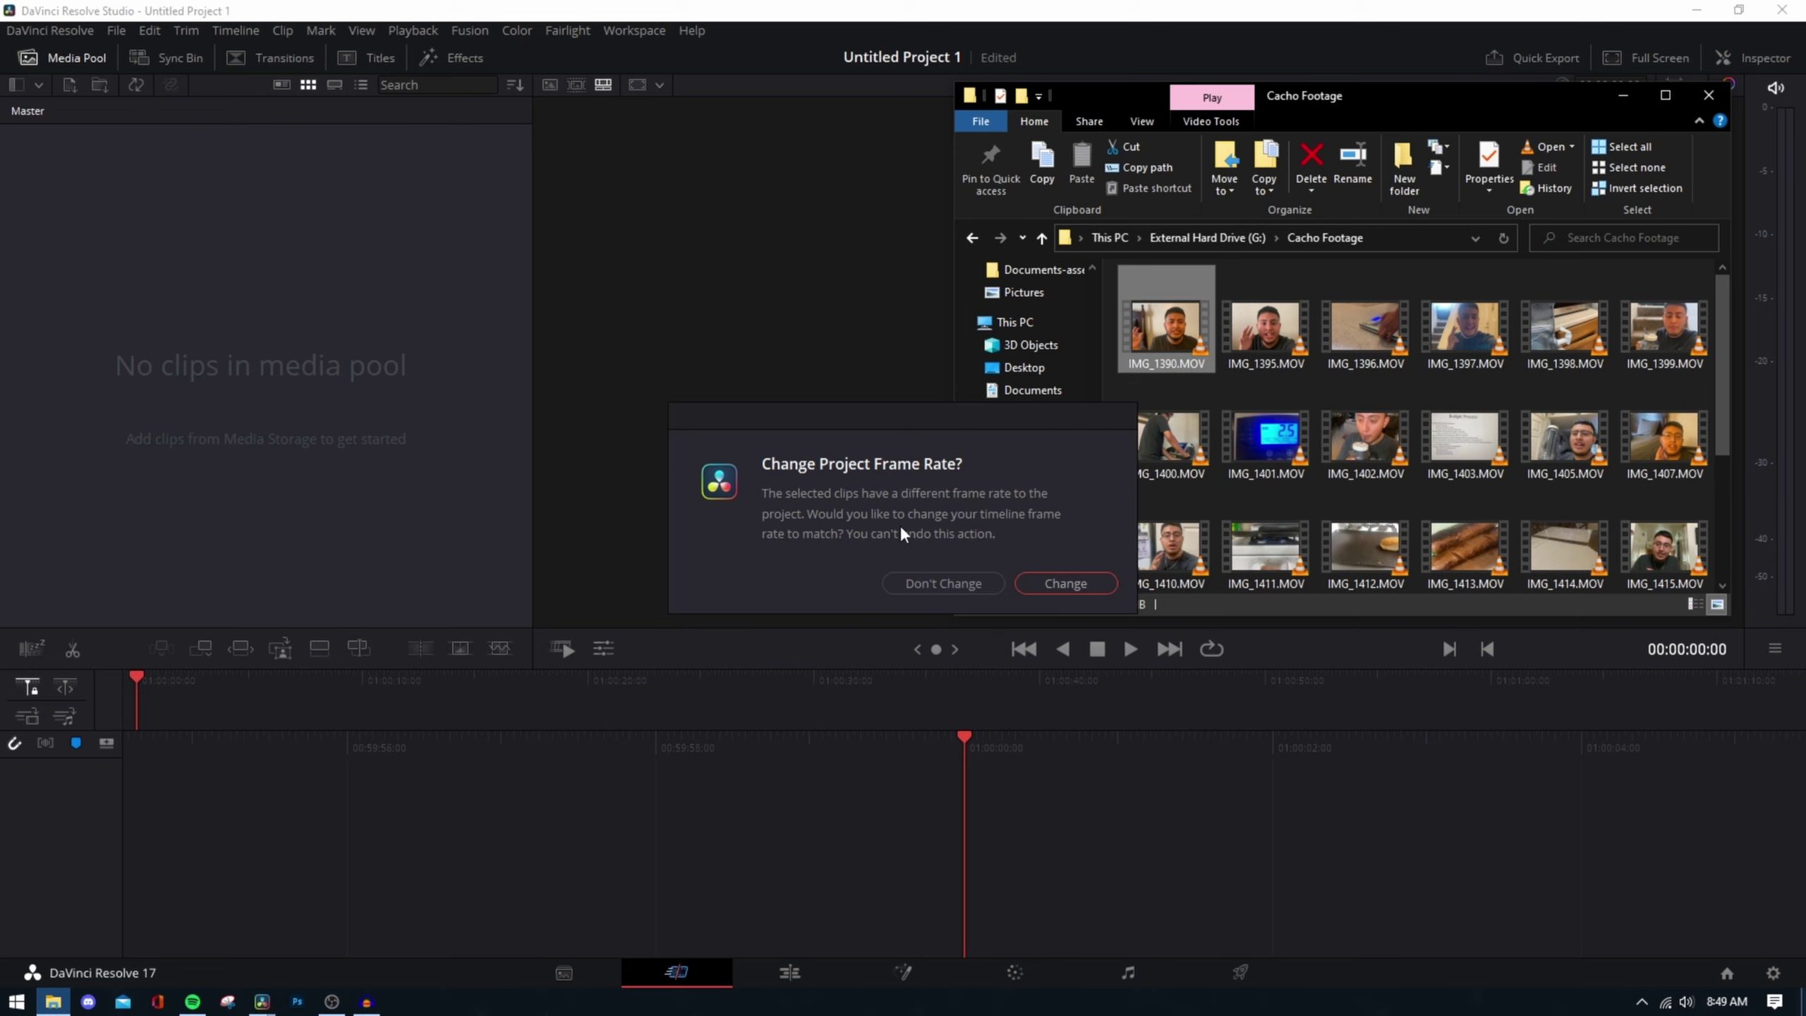
pyautogui.click(1092, 585)
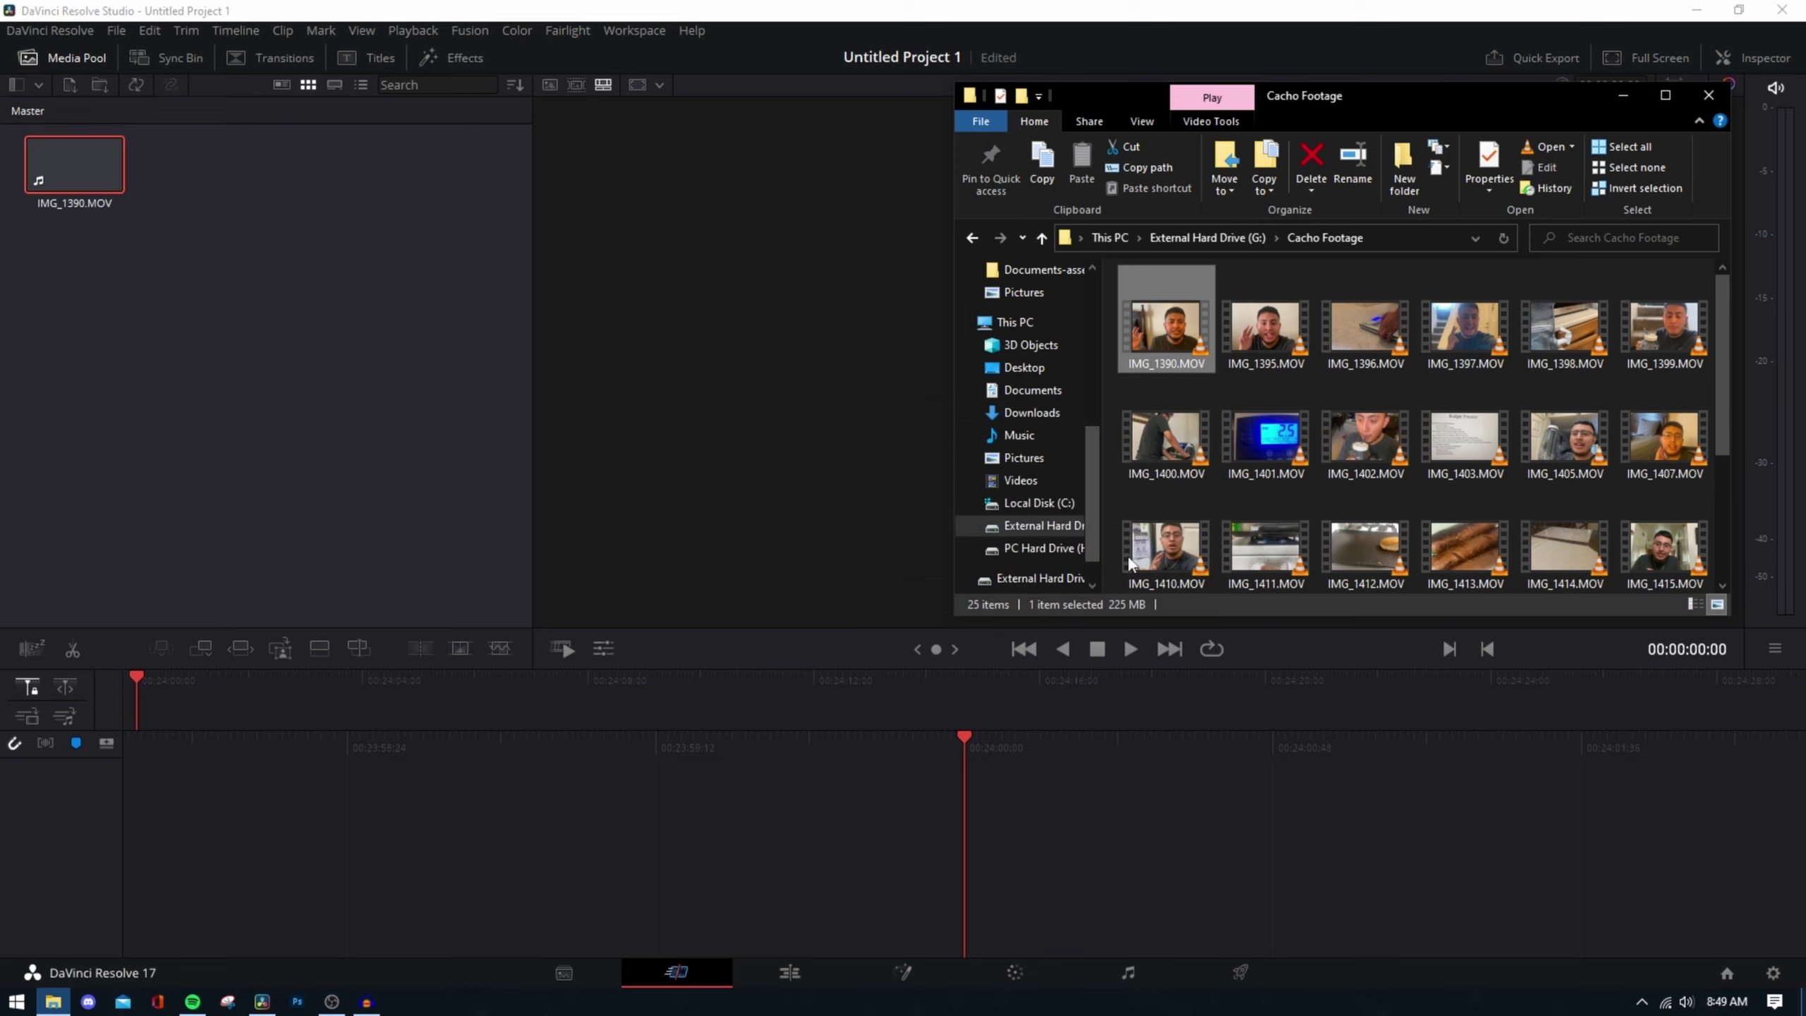
# - Close the footage folder, recheck project settings, and build Timeline 1 from IMG_1390.MOV
pyautogui.click(1709, 95)
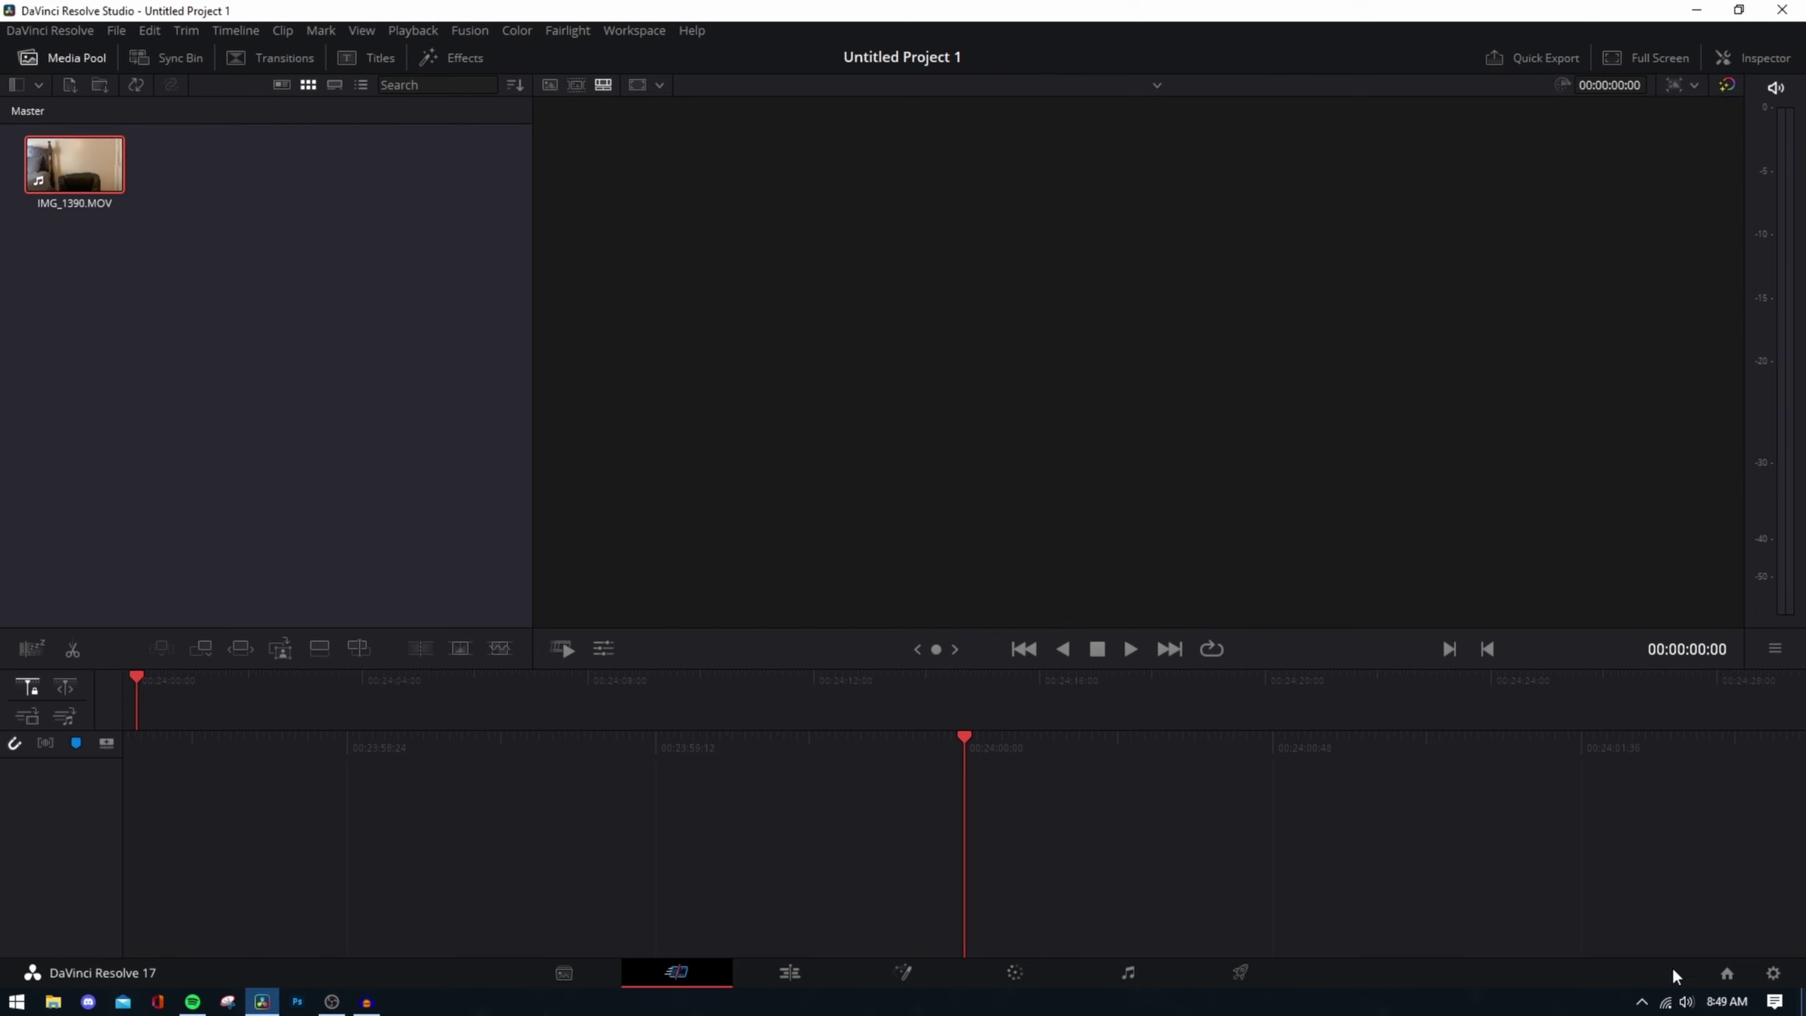
pyautogui.click(1773, 972)
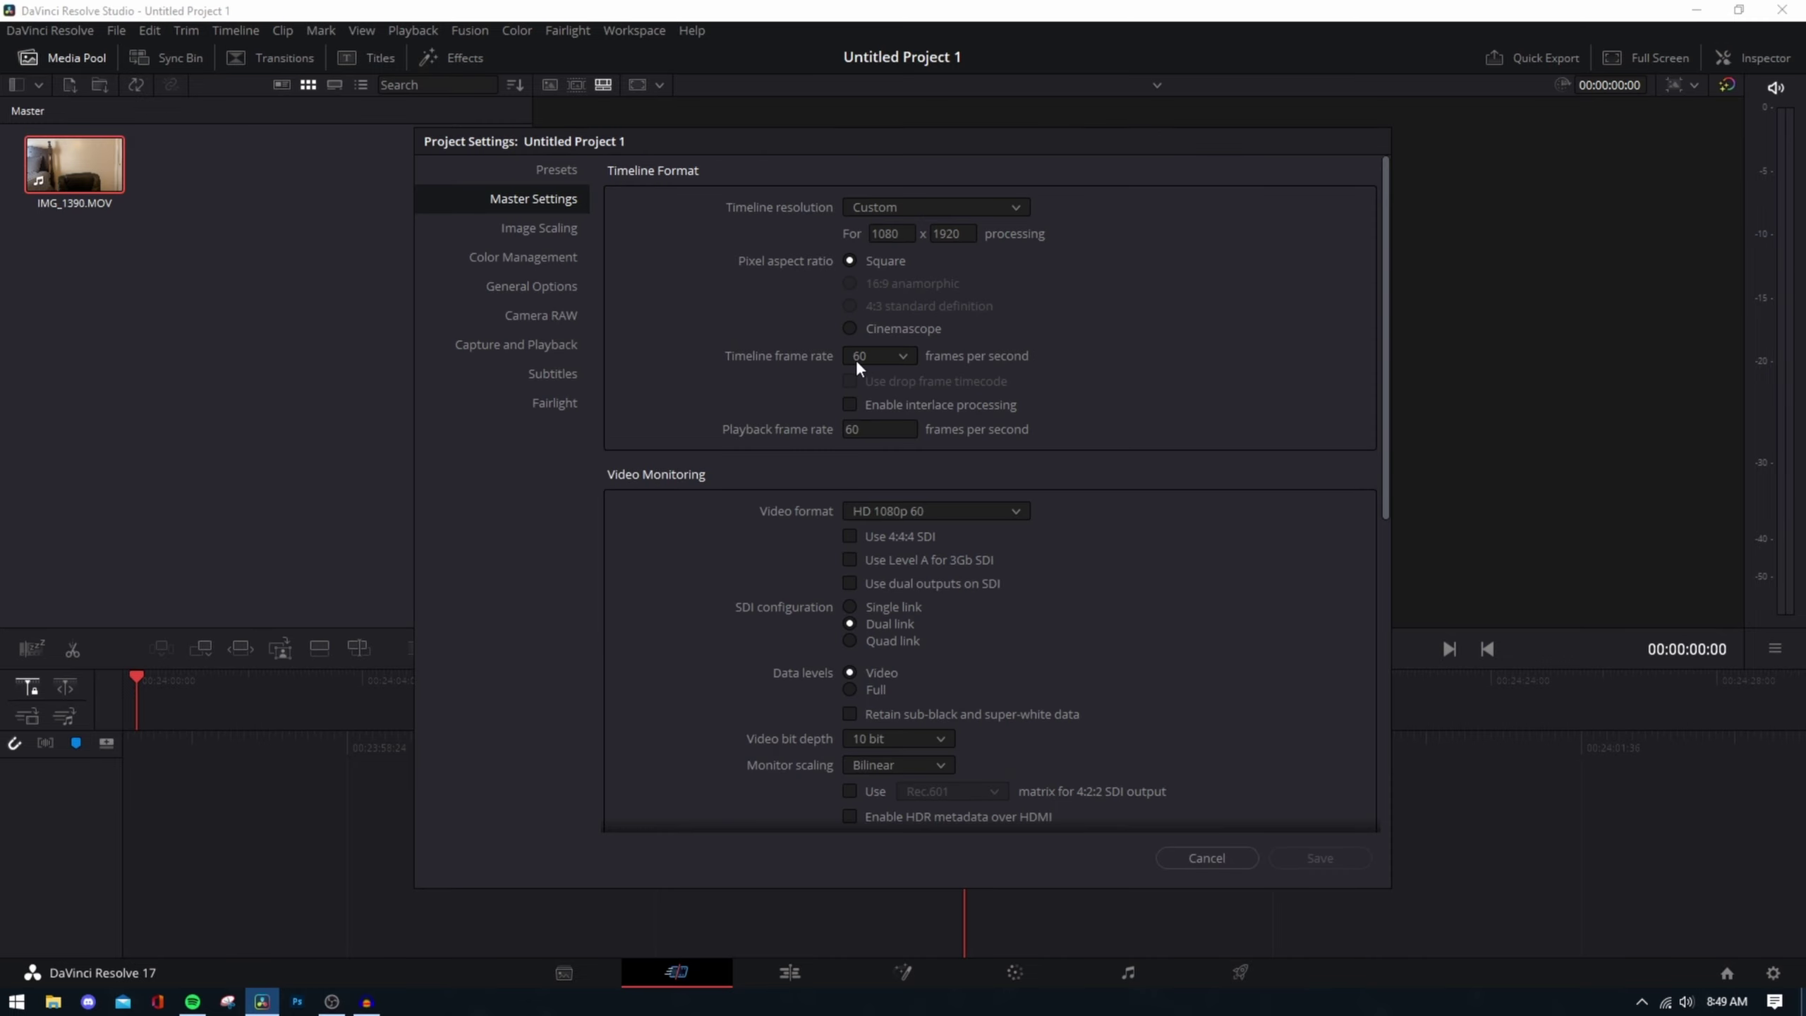
pyautogui.click(1205, 858)
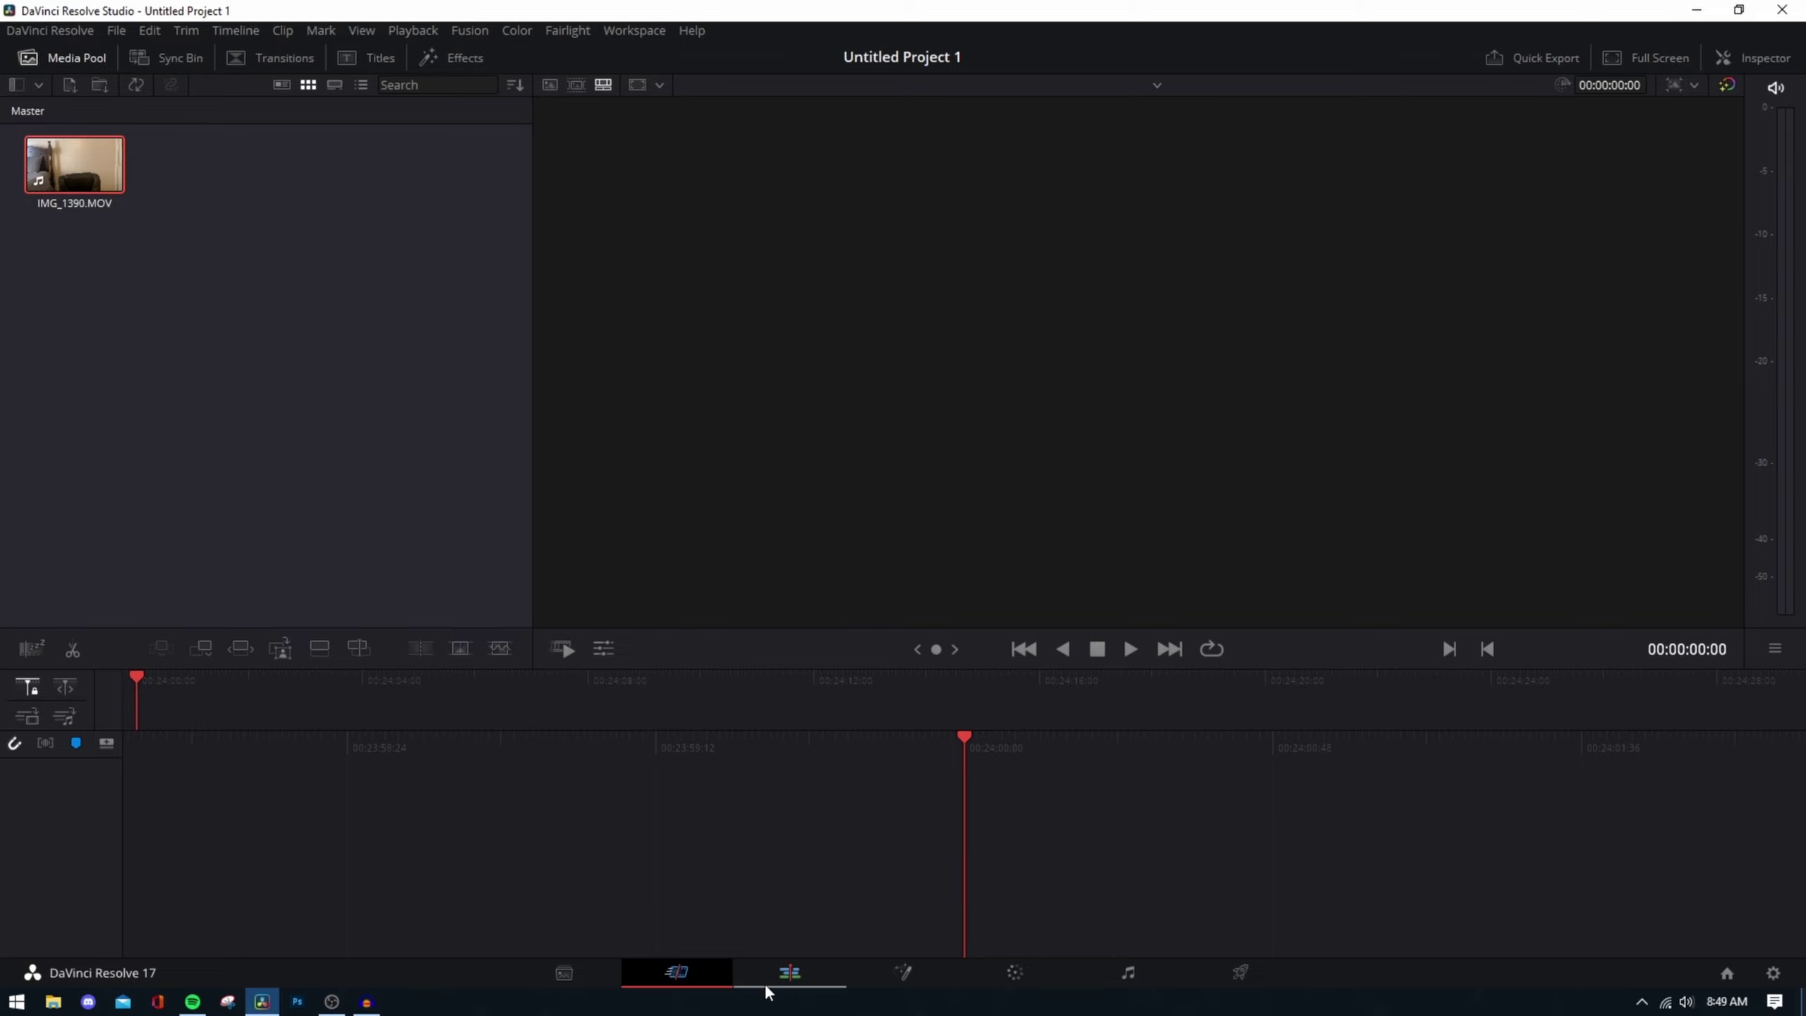
pyautogui.click(782, 974)
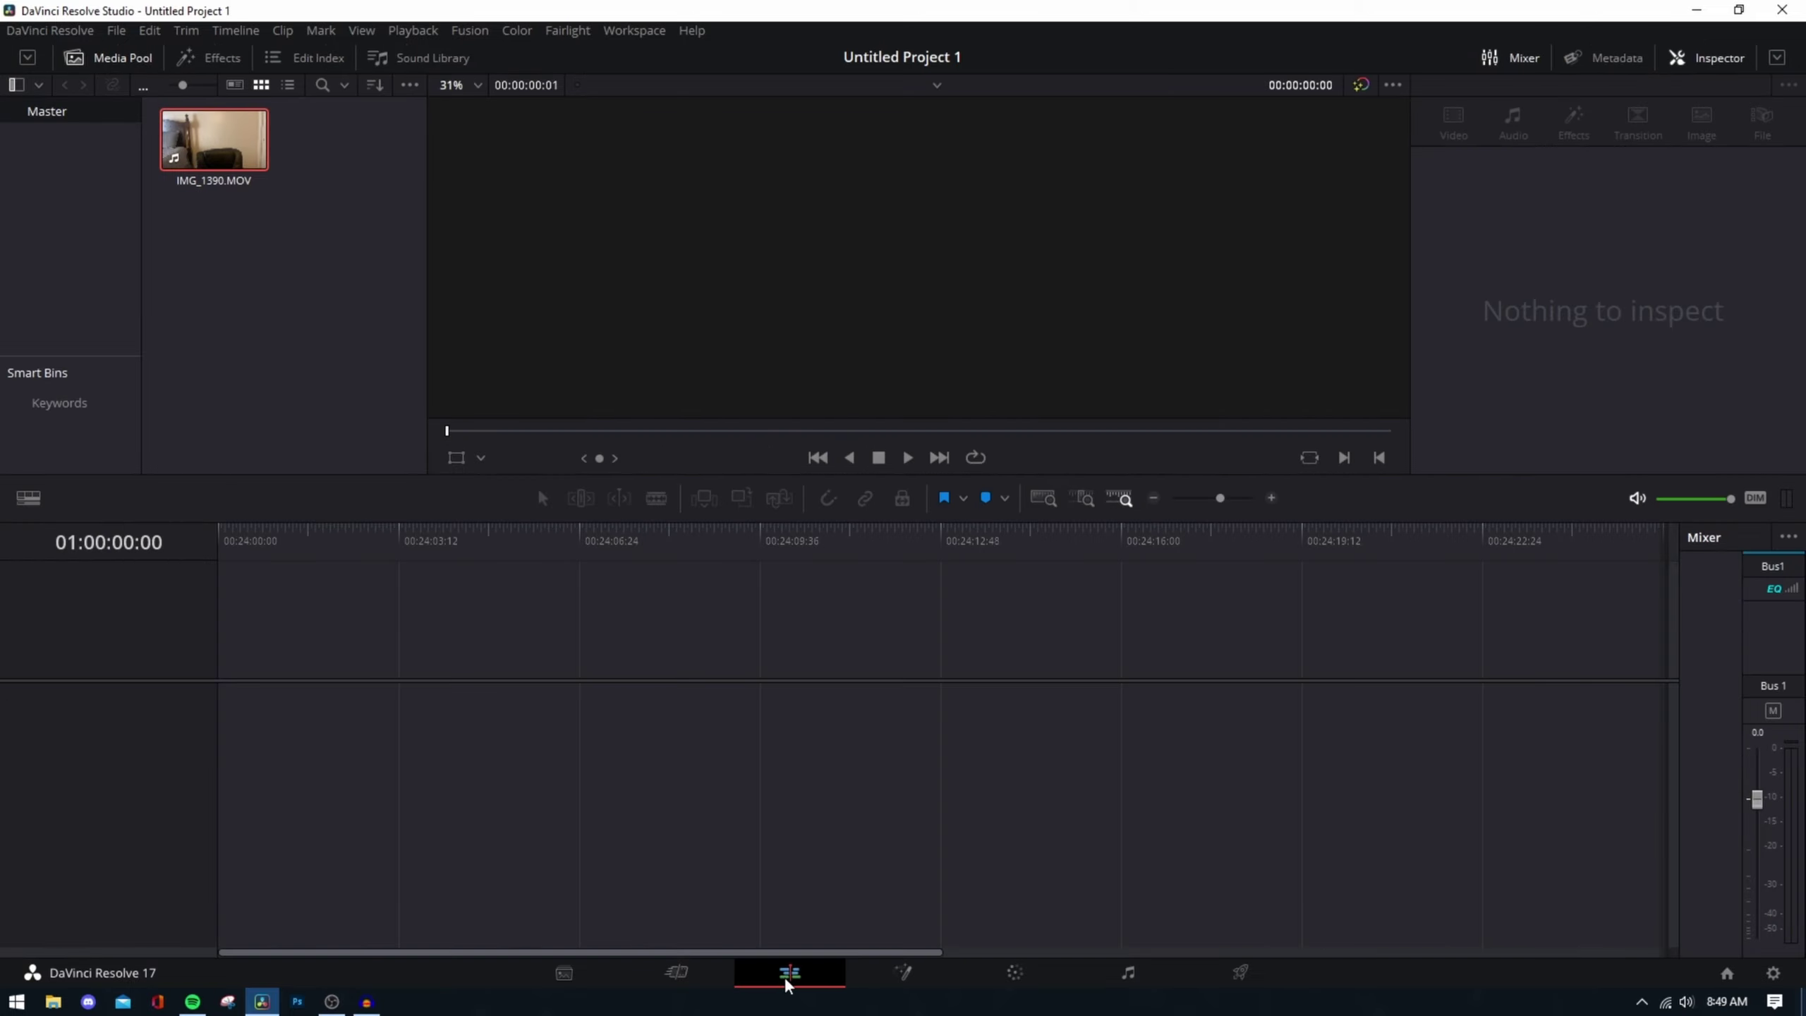
pyautogui.moveTo(249, 153); pyautogui.dragTo(214, 740)
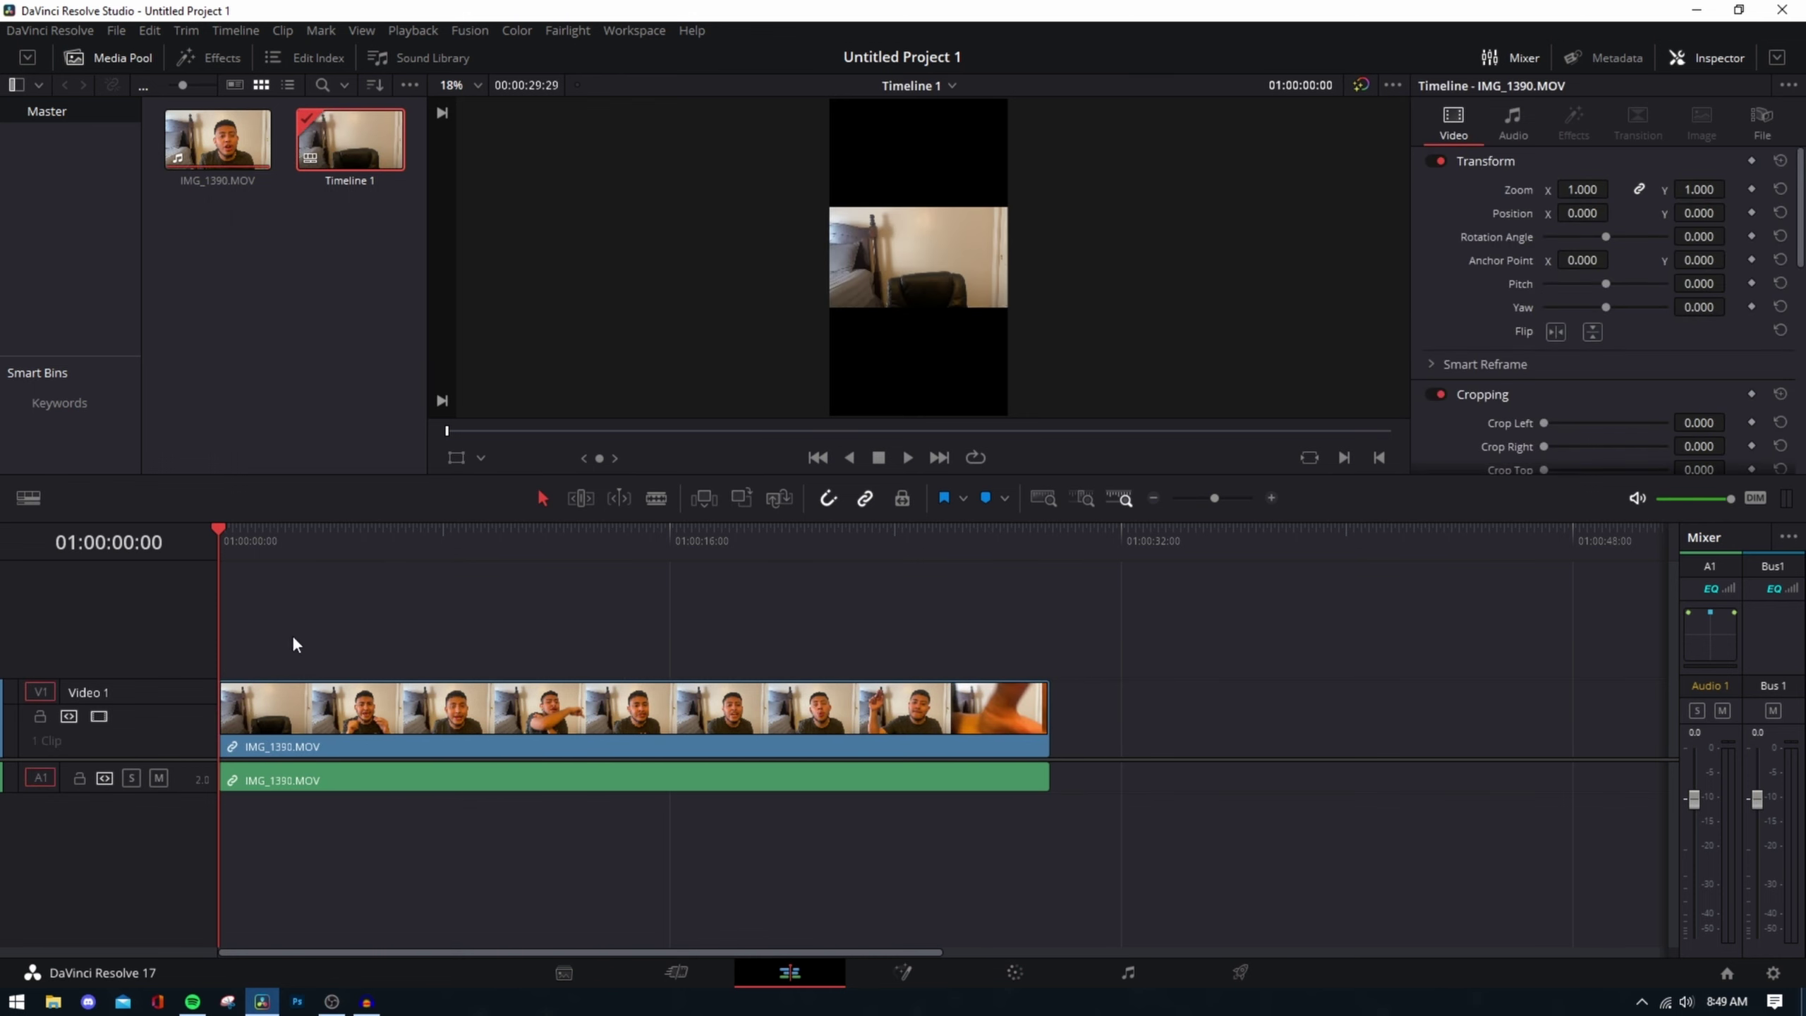
pyautogui.moveTo(249, 544); pyautogui.dragTo(343, 580)
# - Scale the clip to Zoom 1.870 and position it at X -41, Y 79
pyautogui.click(455, 688)
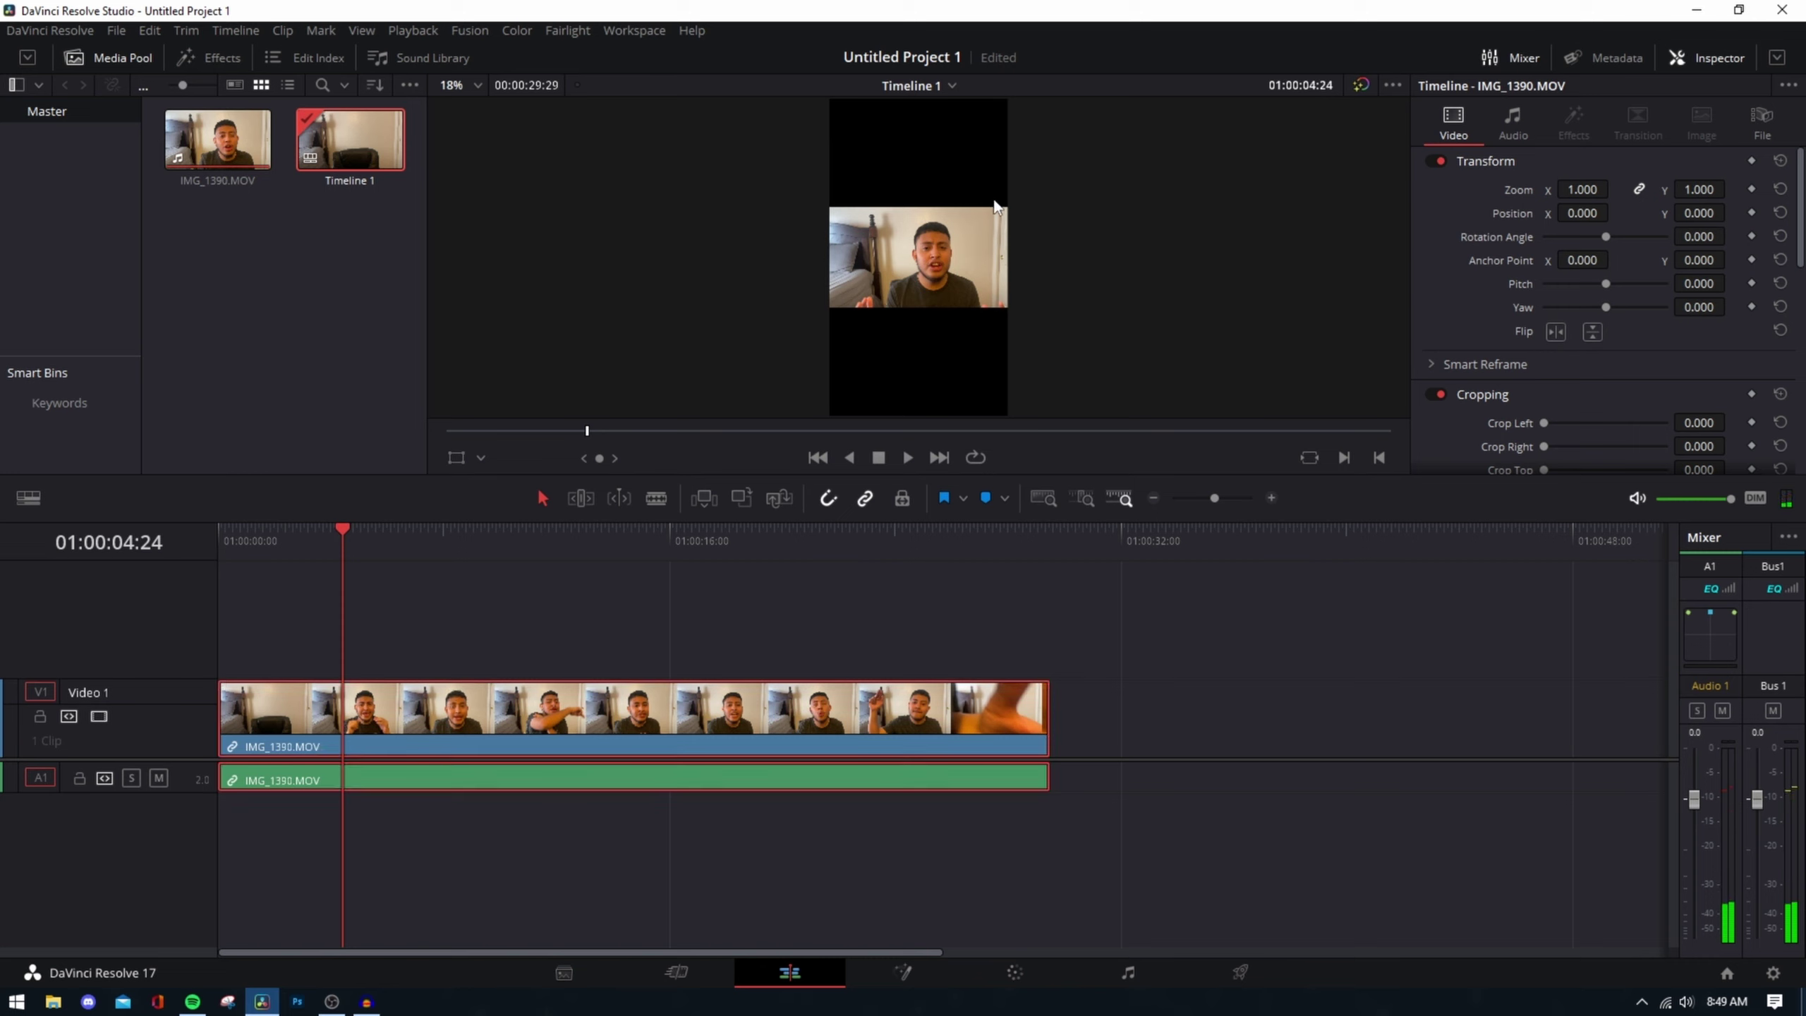
pyautogui.moveTo(1583, 189)
pyautogui.mouseDown()
pyautogui.moveTo(1614, 189)
pyautogui.moveTo(1589, 189)
pyautogui.mouseUp()
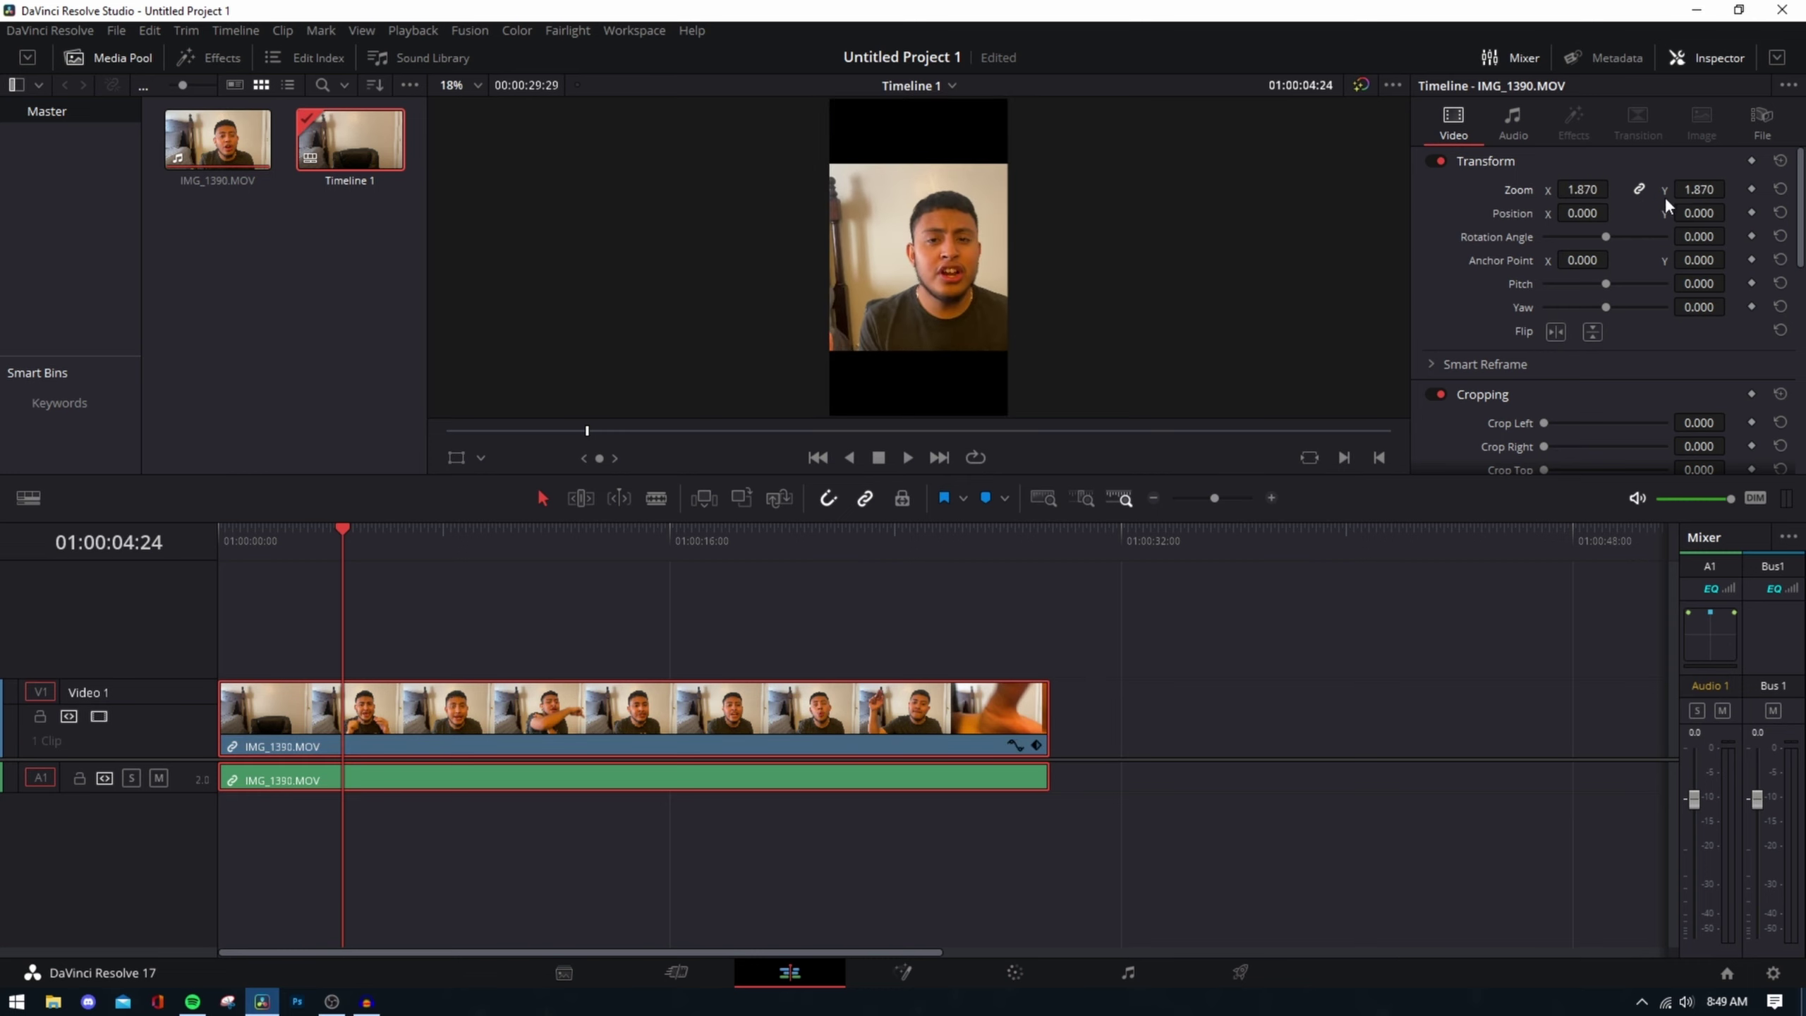
pyautogui.moveTo(1700, 213); pyautogui.dragTo(1735, 214)
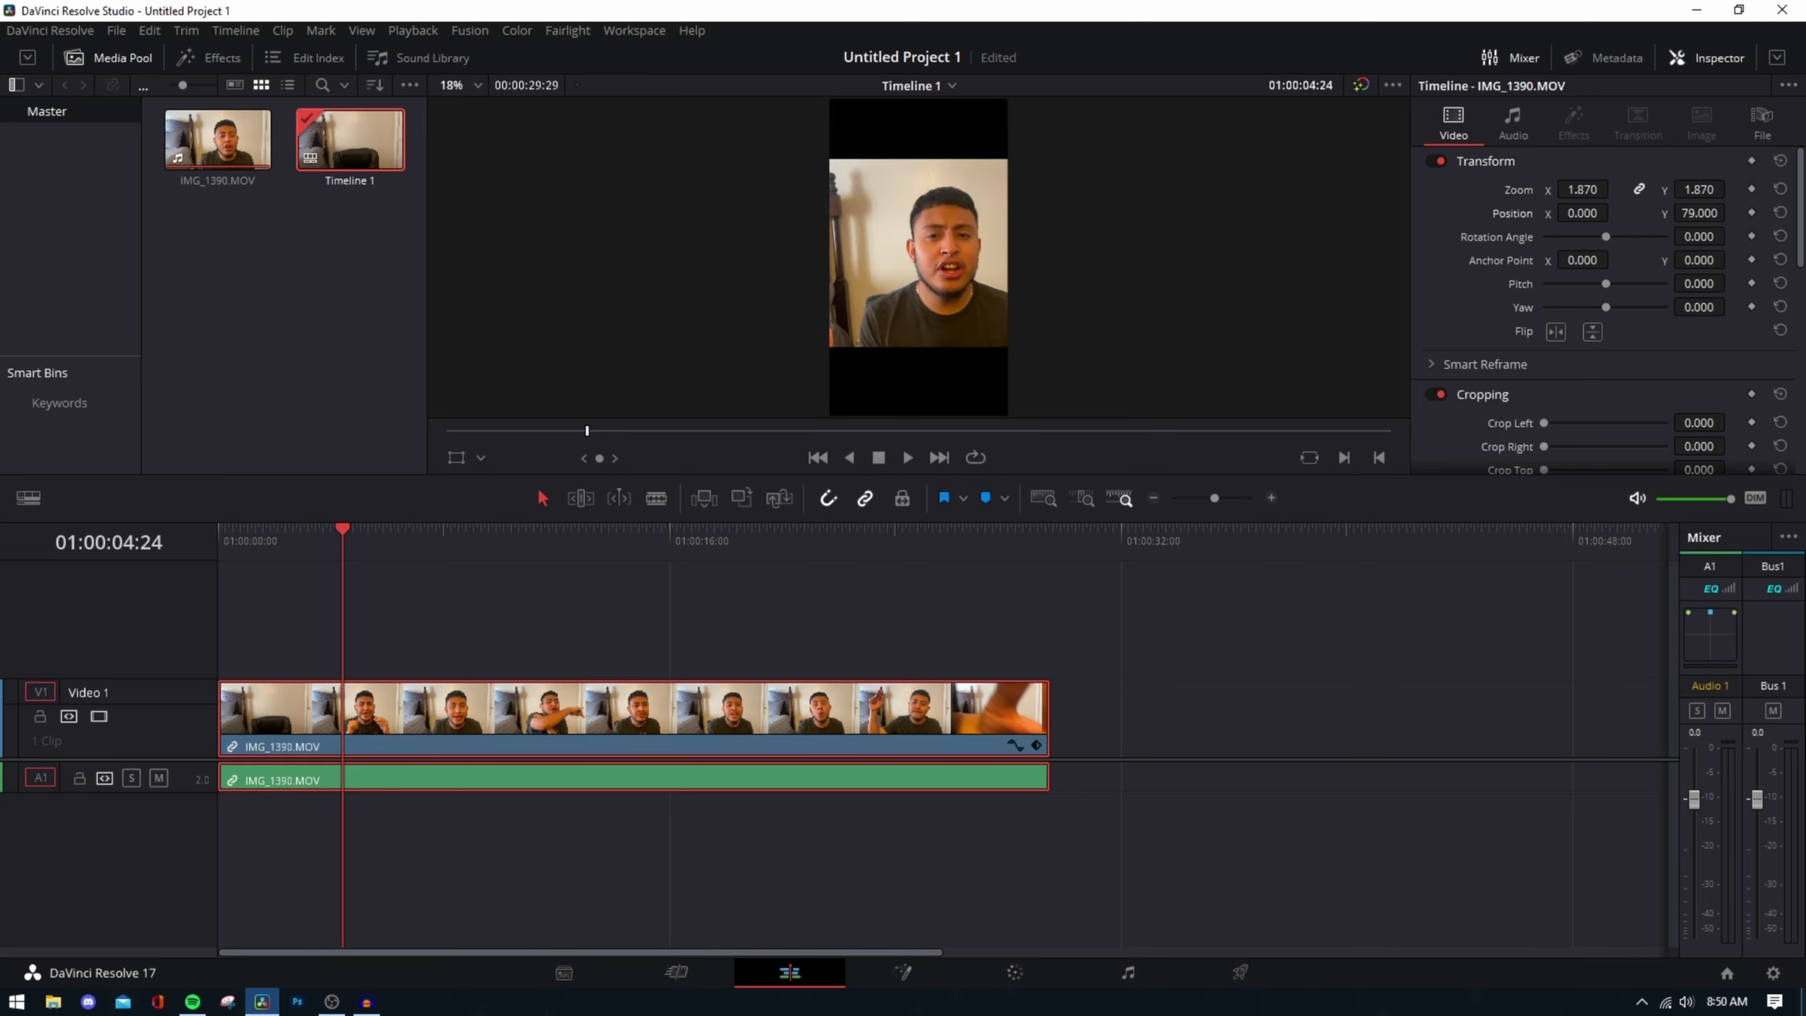
pyautogui.moveTo(1583, 213); pyautogui.dragTo(1622, 213)
pyautogui.click(1166, 701)
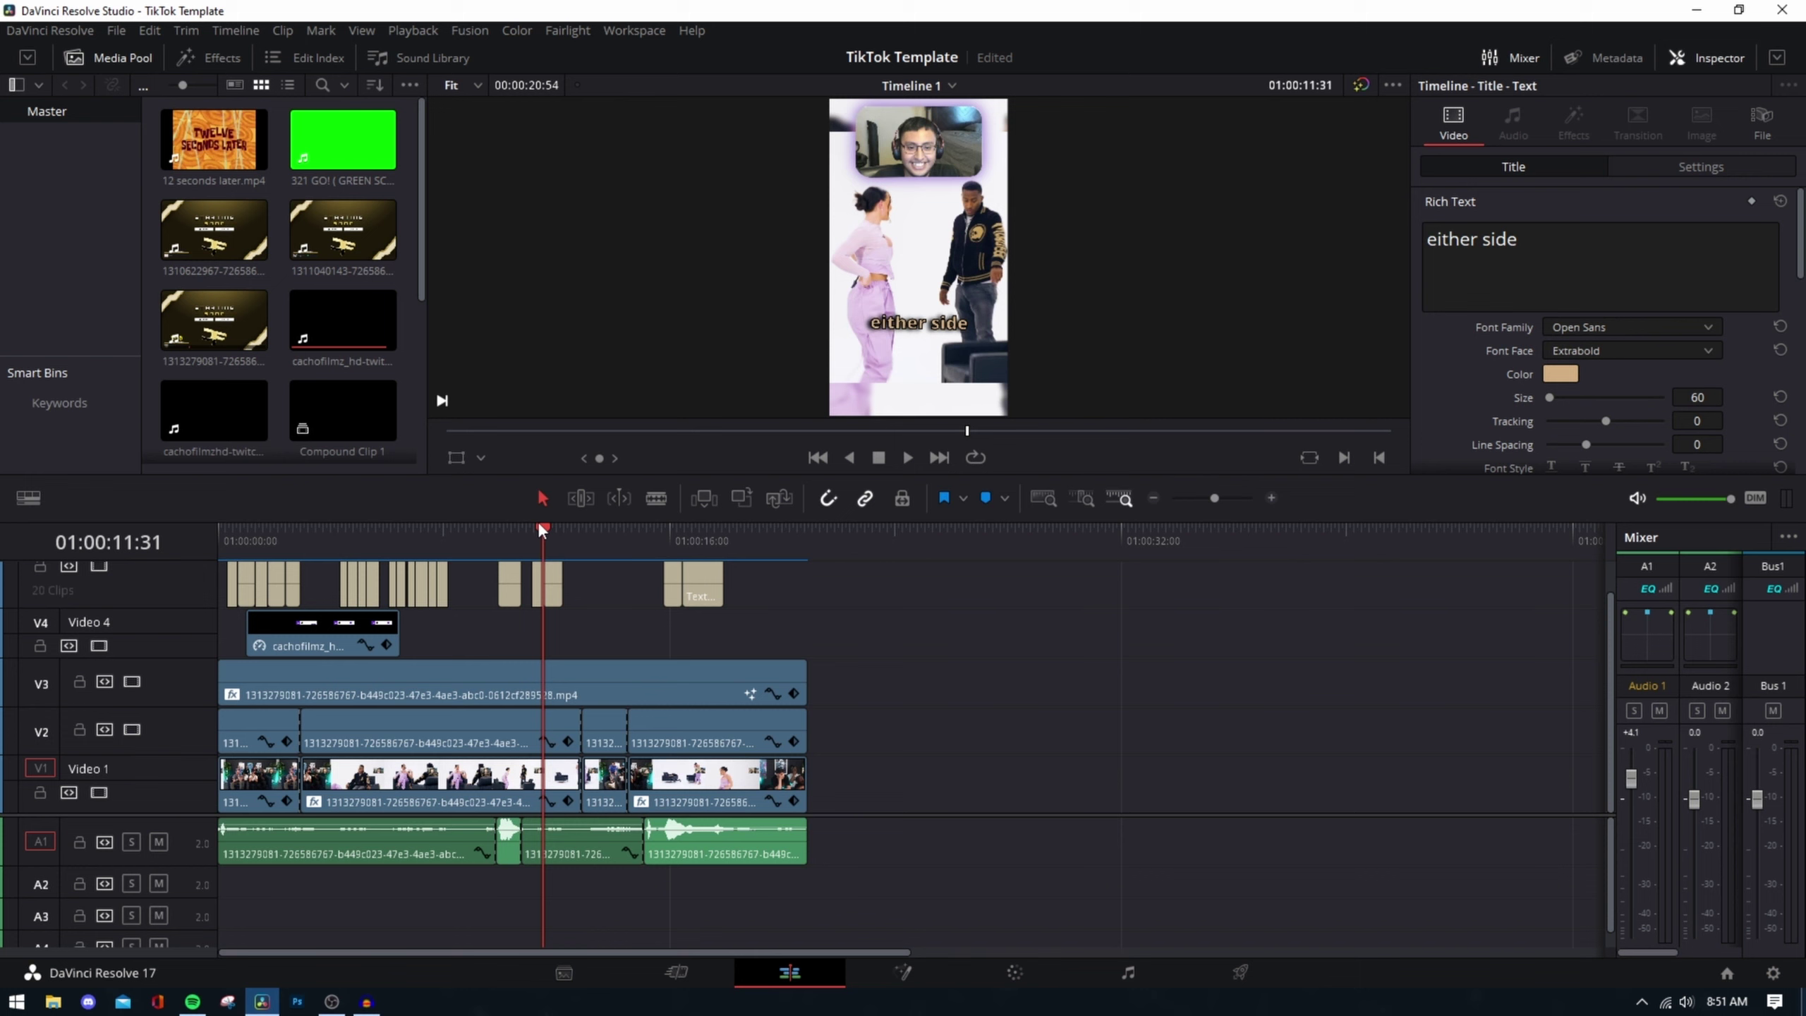
# - Play the TikTok Template edit full screen from the start, then return to the Edit page
pyautogui.click(299, 541)
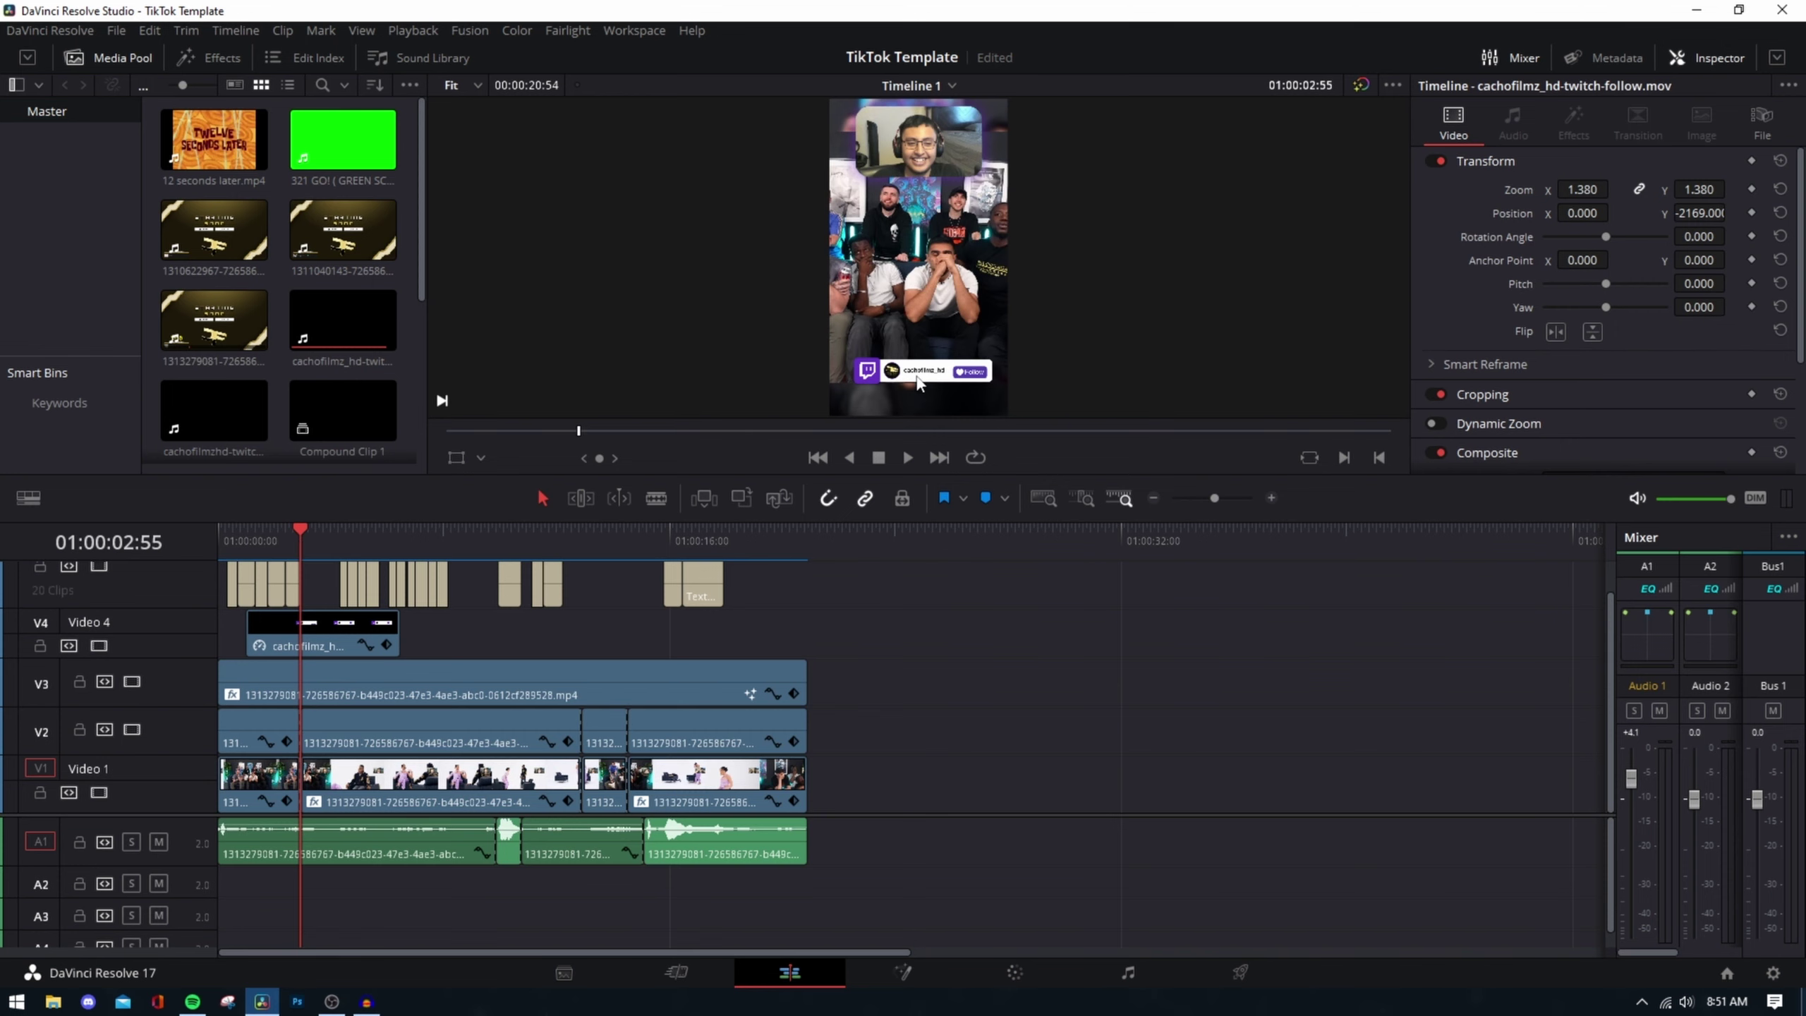
pyautogui.hotkey('ctrl', 'f')
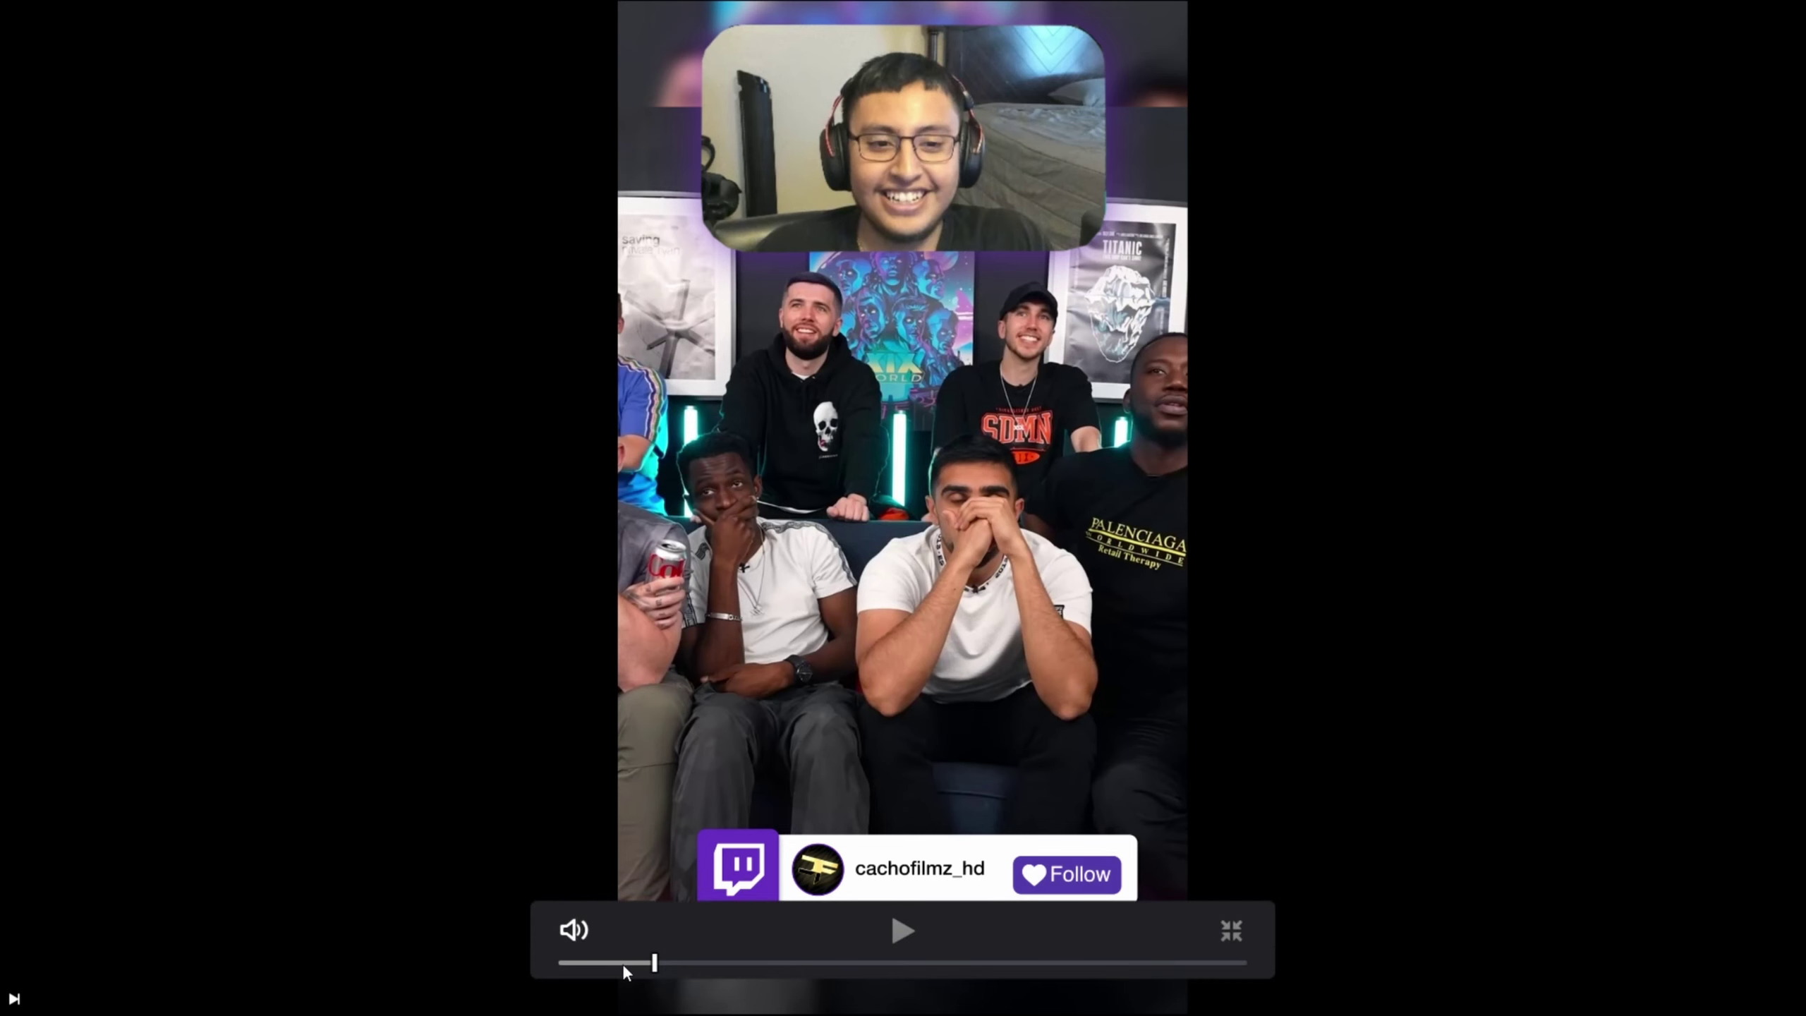
pyautogui.moveTo(622, 963); pyautogui.dragTo(463, 949)
pyautogui.press('Escape')
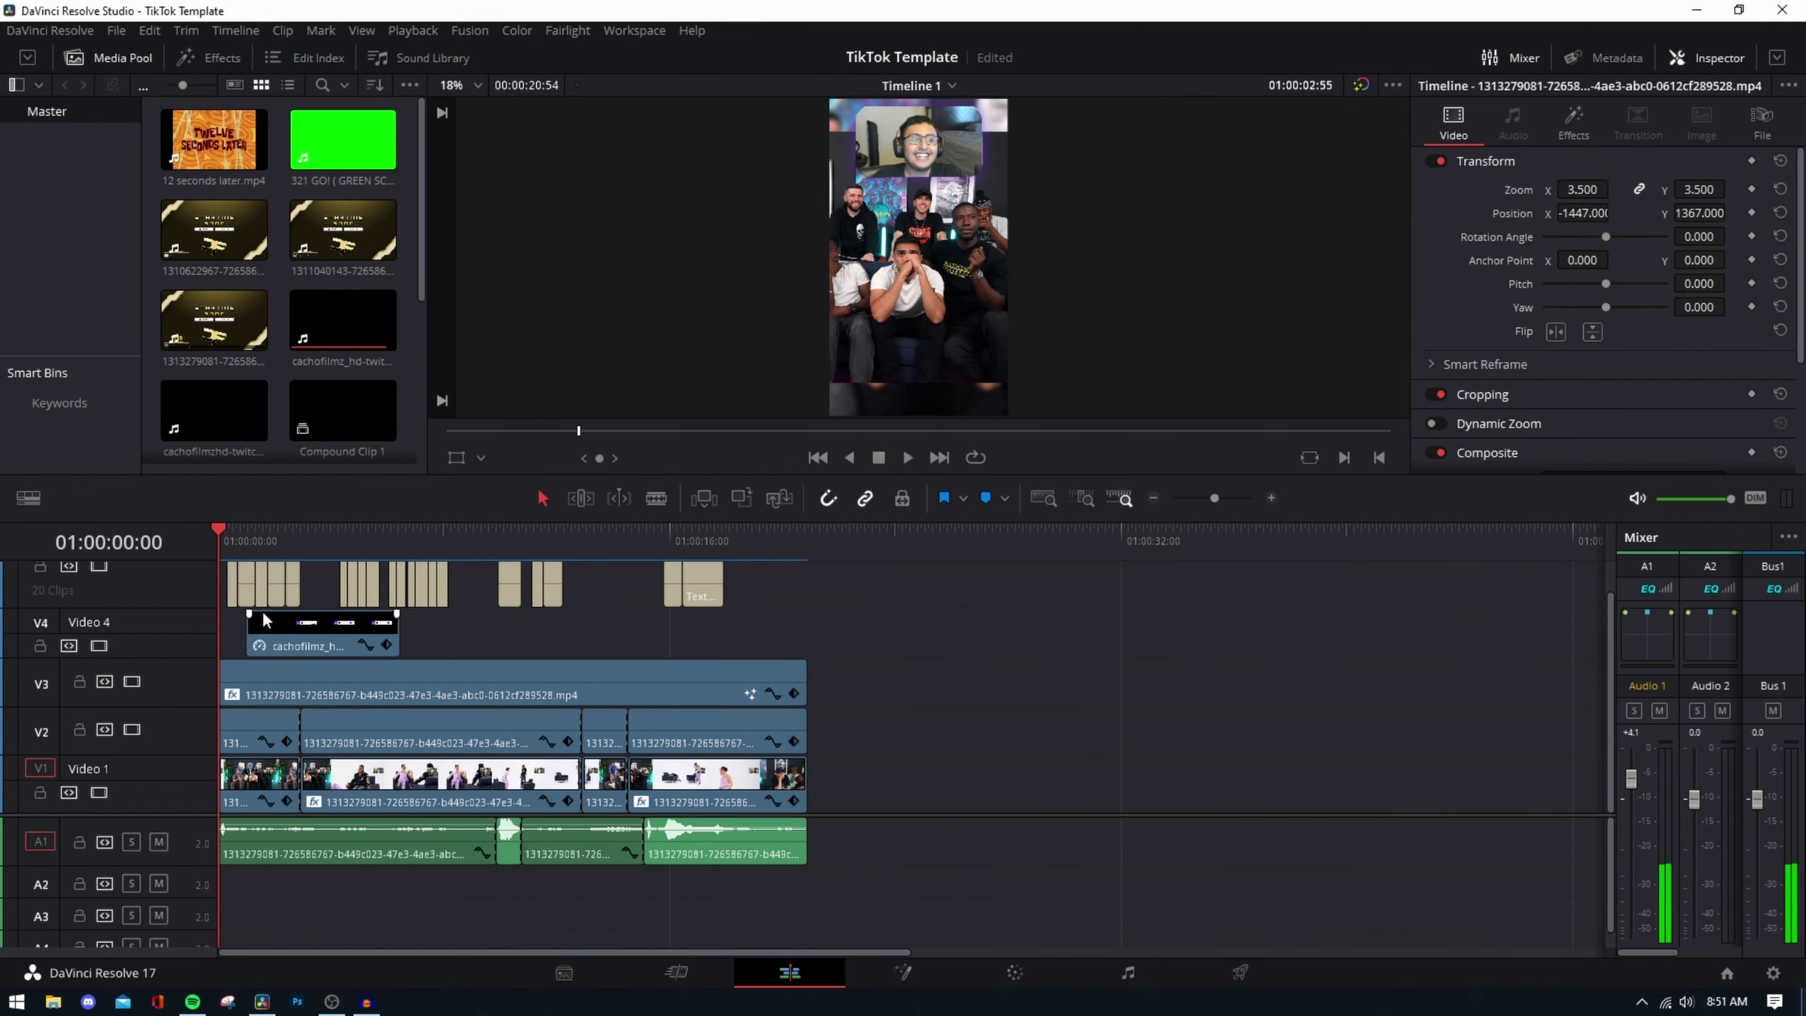
pyautogui.hotkey('ctrl', 'f')
pyautogui.press('space')
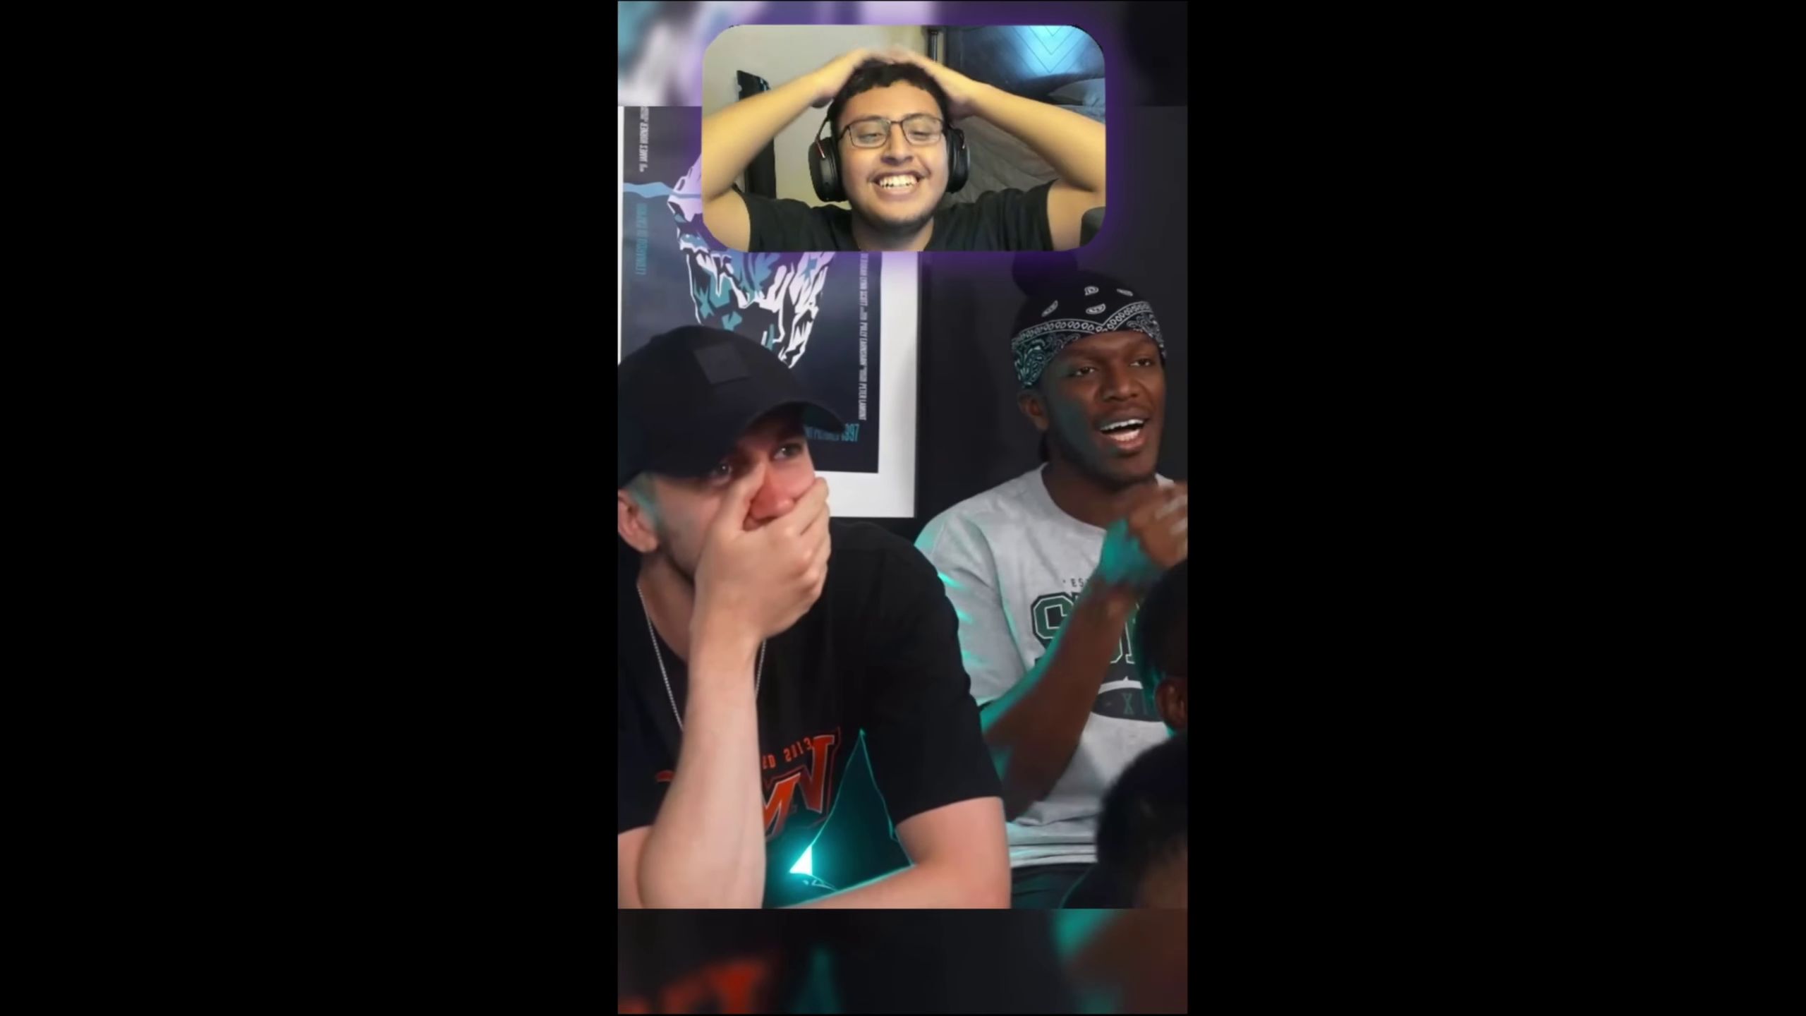
pyautogui.press('Escape')
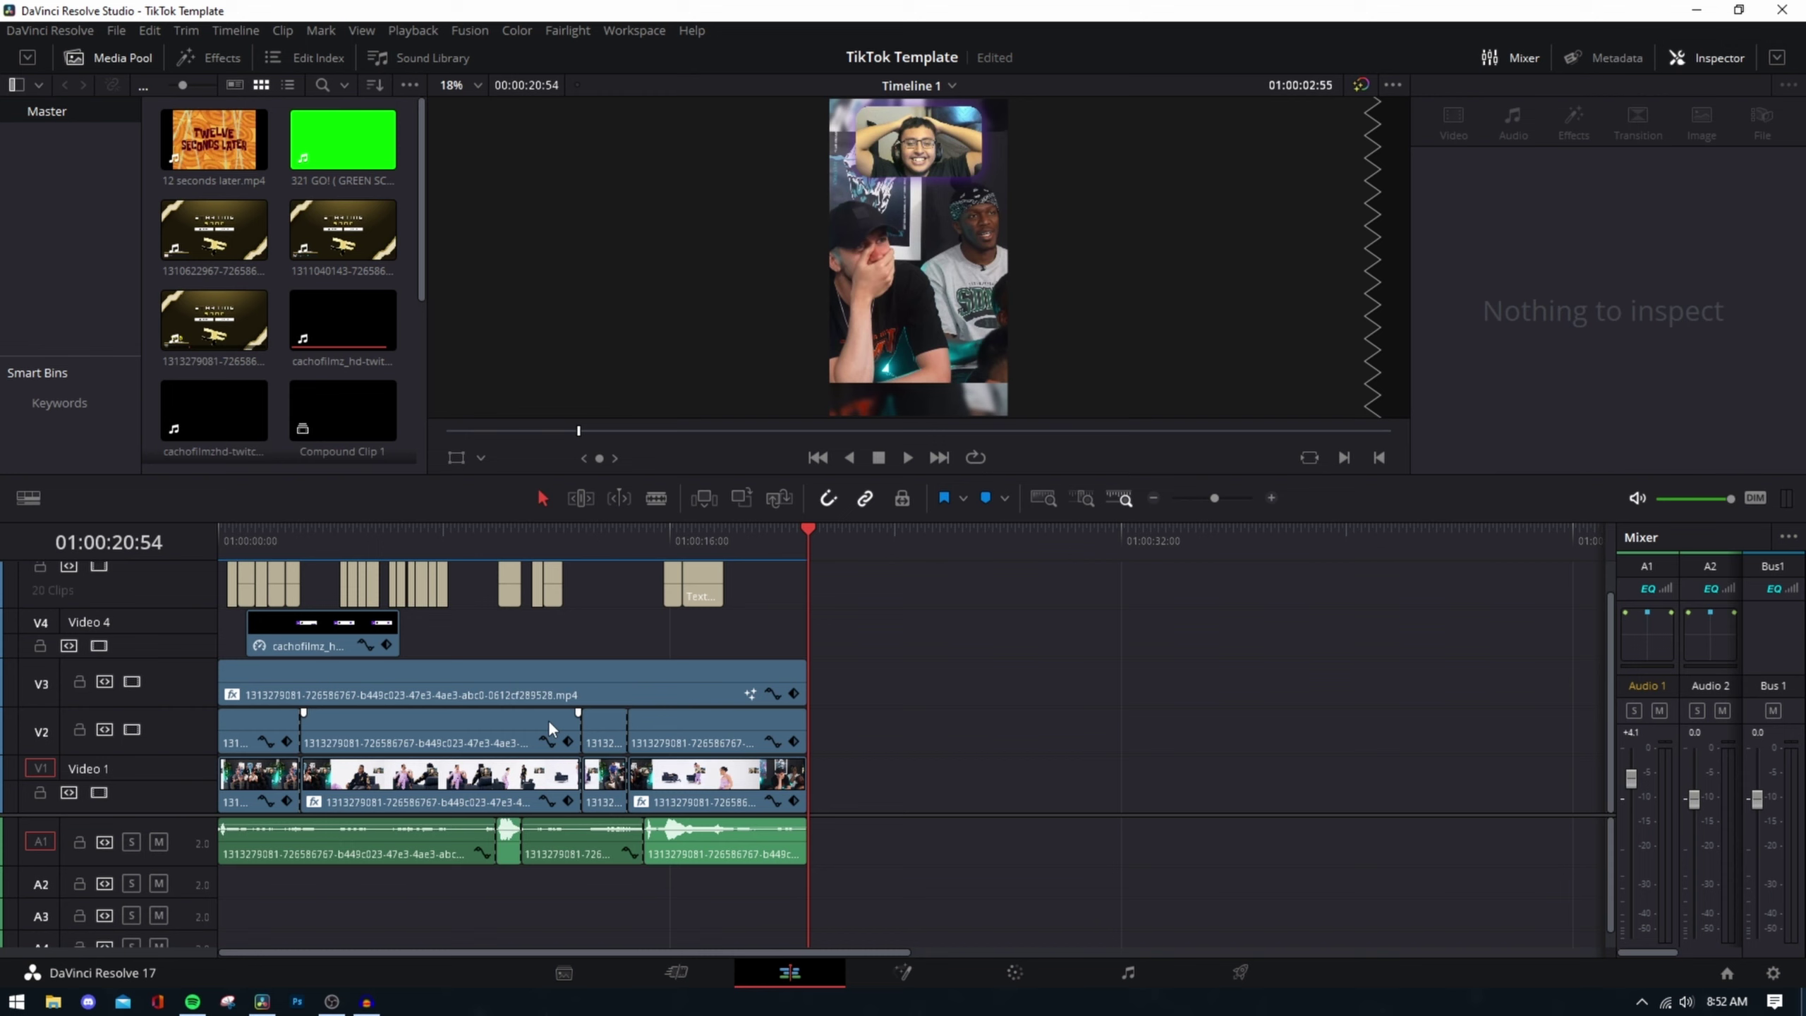
# - Toggle tracks V2, V3, V1 and V5 off and on, then jump to the 'let me sniff' caption
pyautogui.click(130, 732)
pyautogui.click(131, 730)
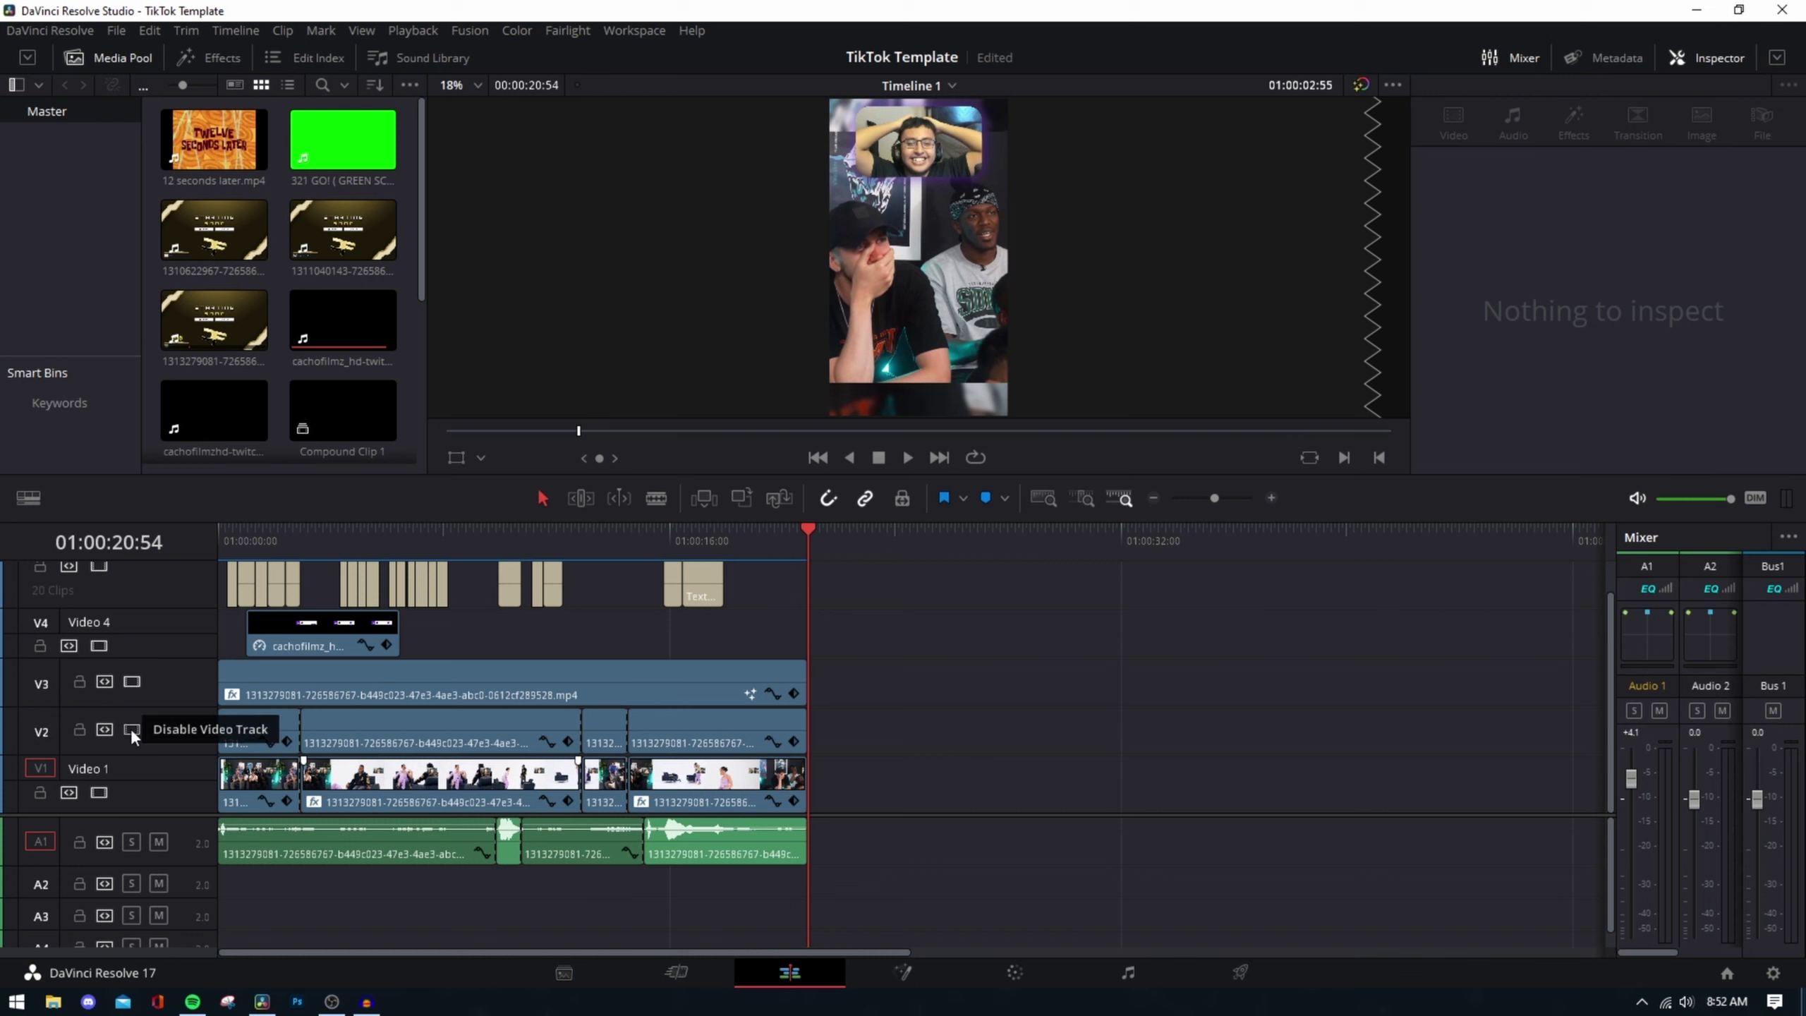
pyautogui.click(137, 675)
pyautogui.click(136, 675)
pyautogui.click(99, 789)
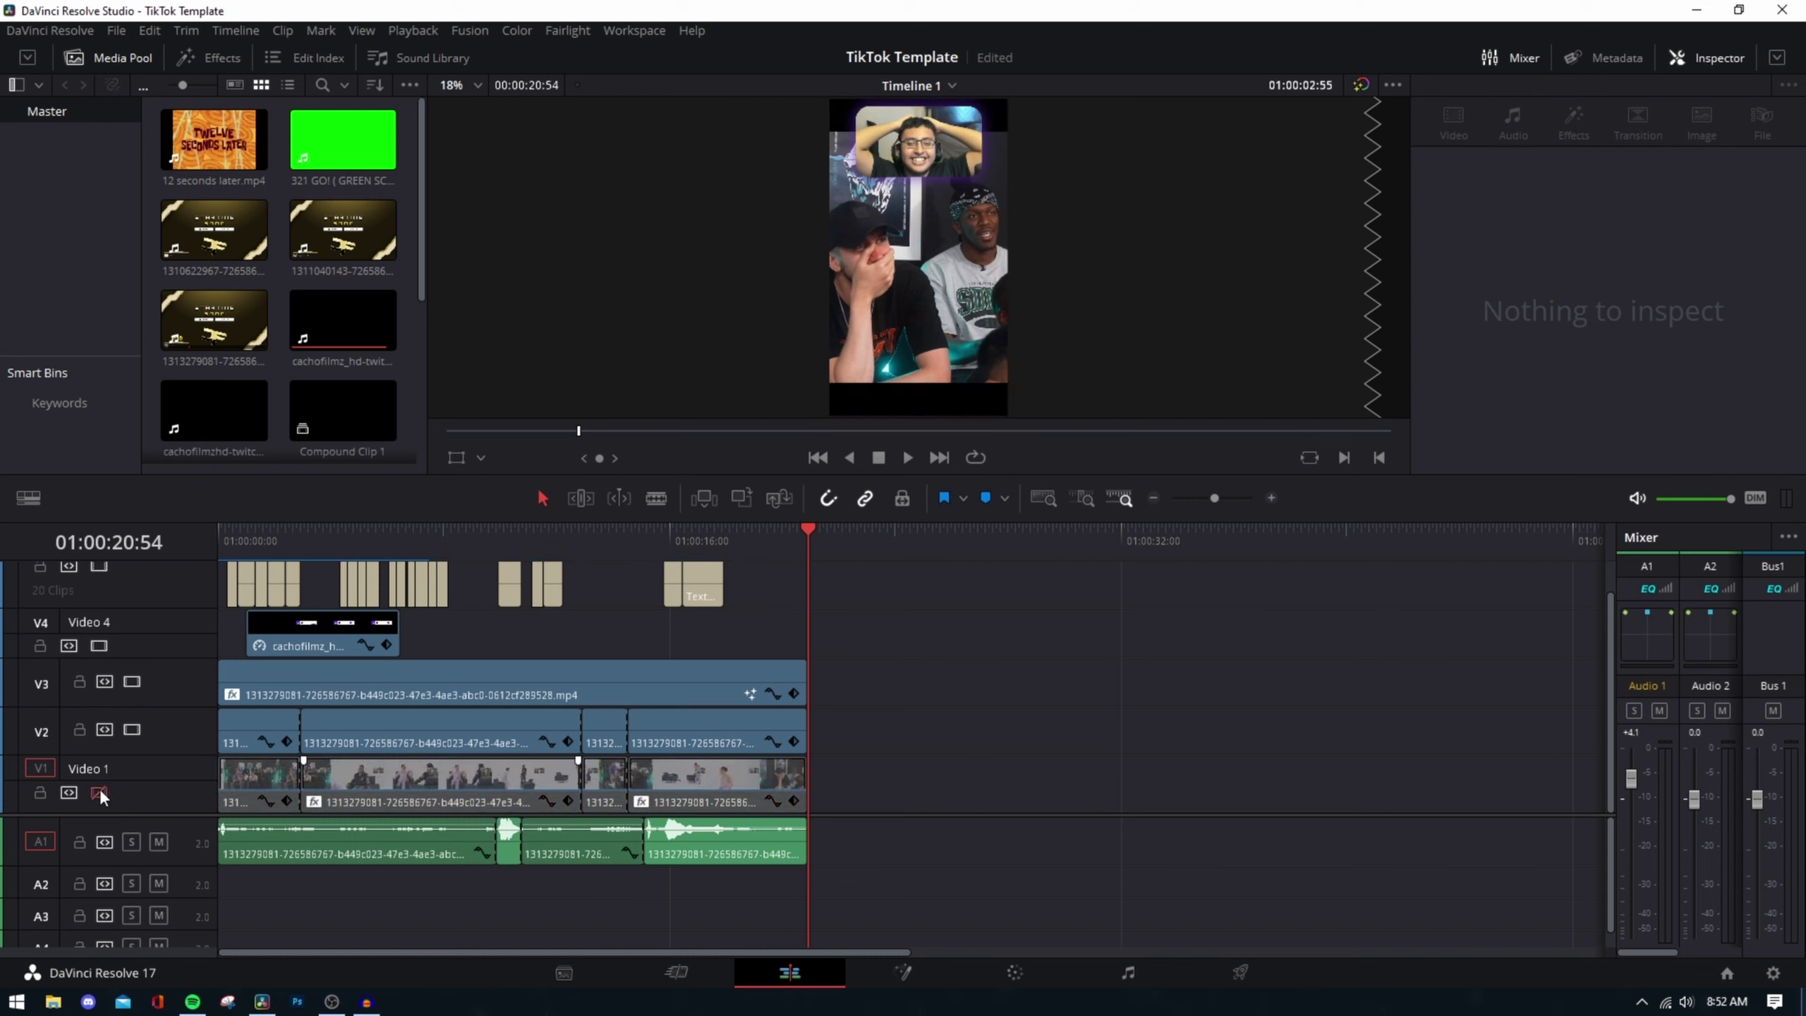
pyautogui.click(102, 789)
pyautogui.scroll(1, 245, 761)
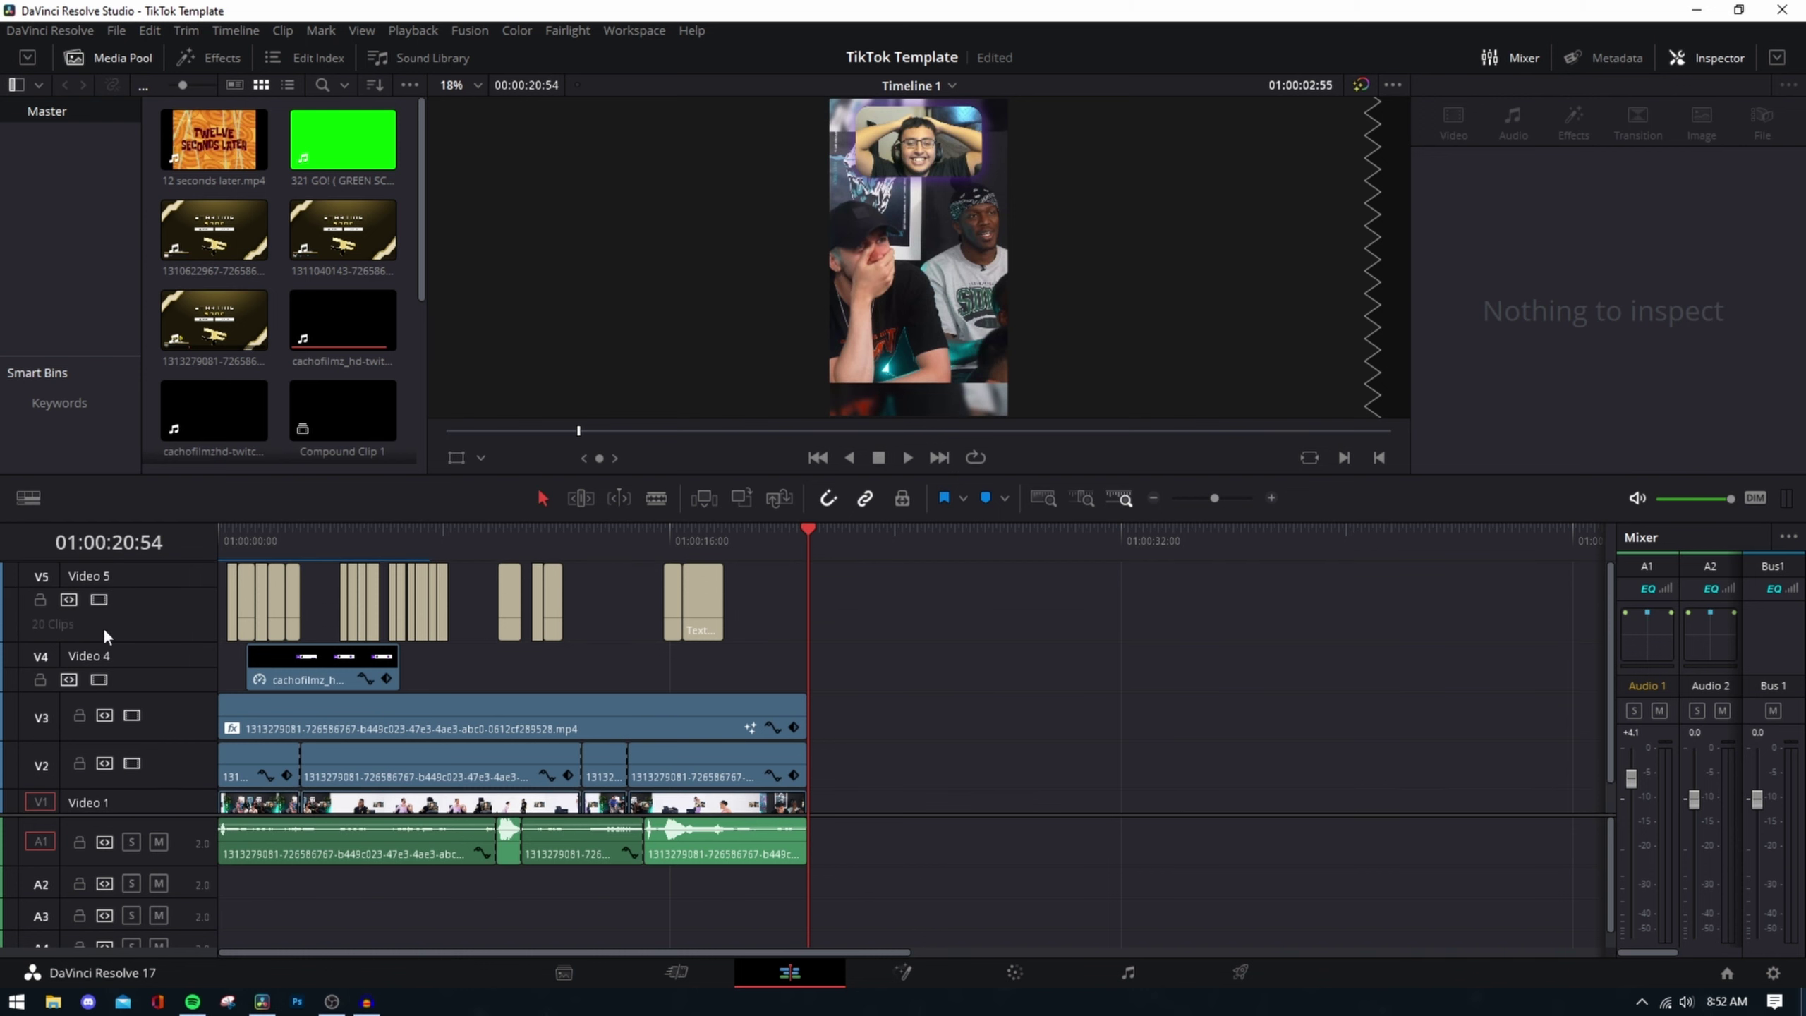
pyautogui.click(97, 600)
pyautogui.click(103, 600)
pyautogui.click(268, 552)
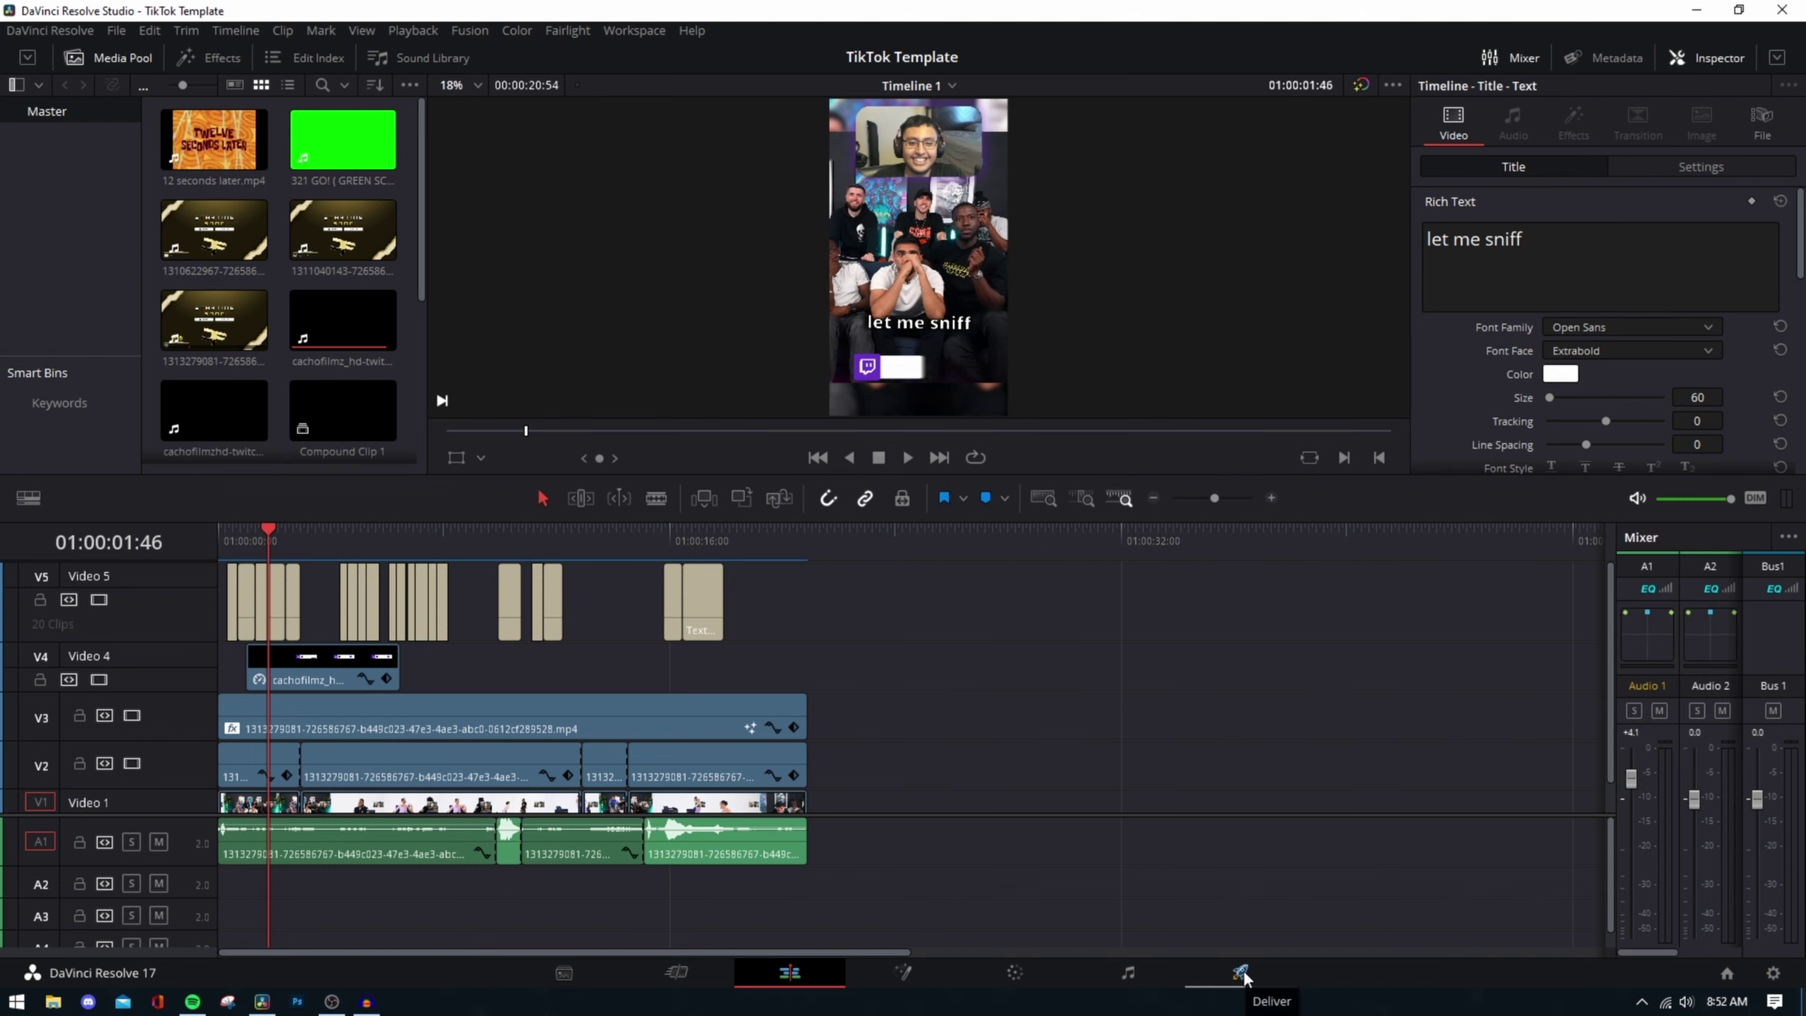
# - Switch to the Deliver page and browse the render preset carousel
pyautogui.click(1241, 973)
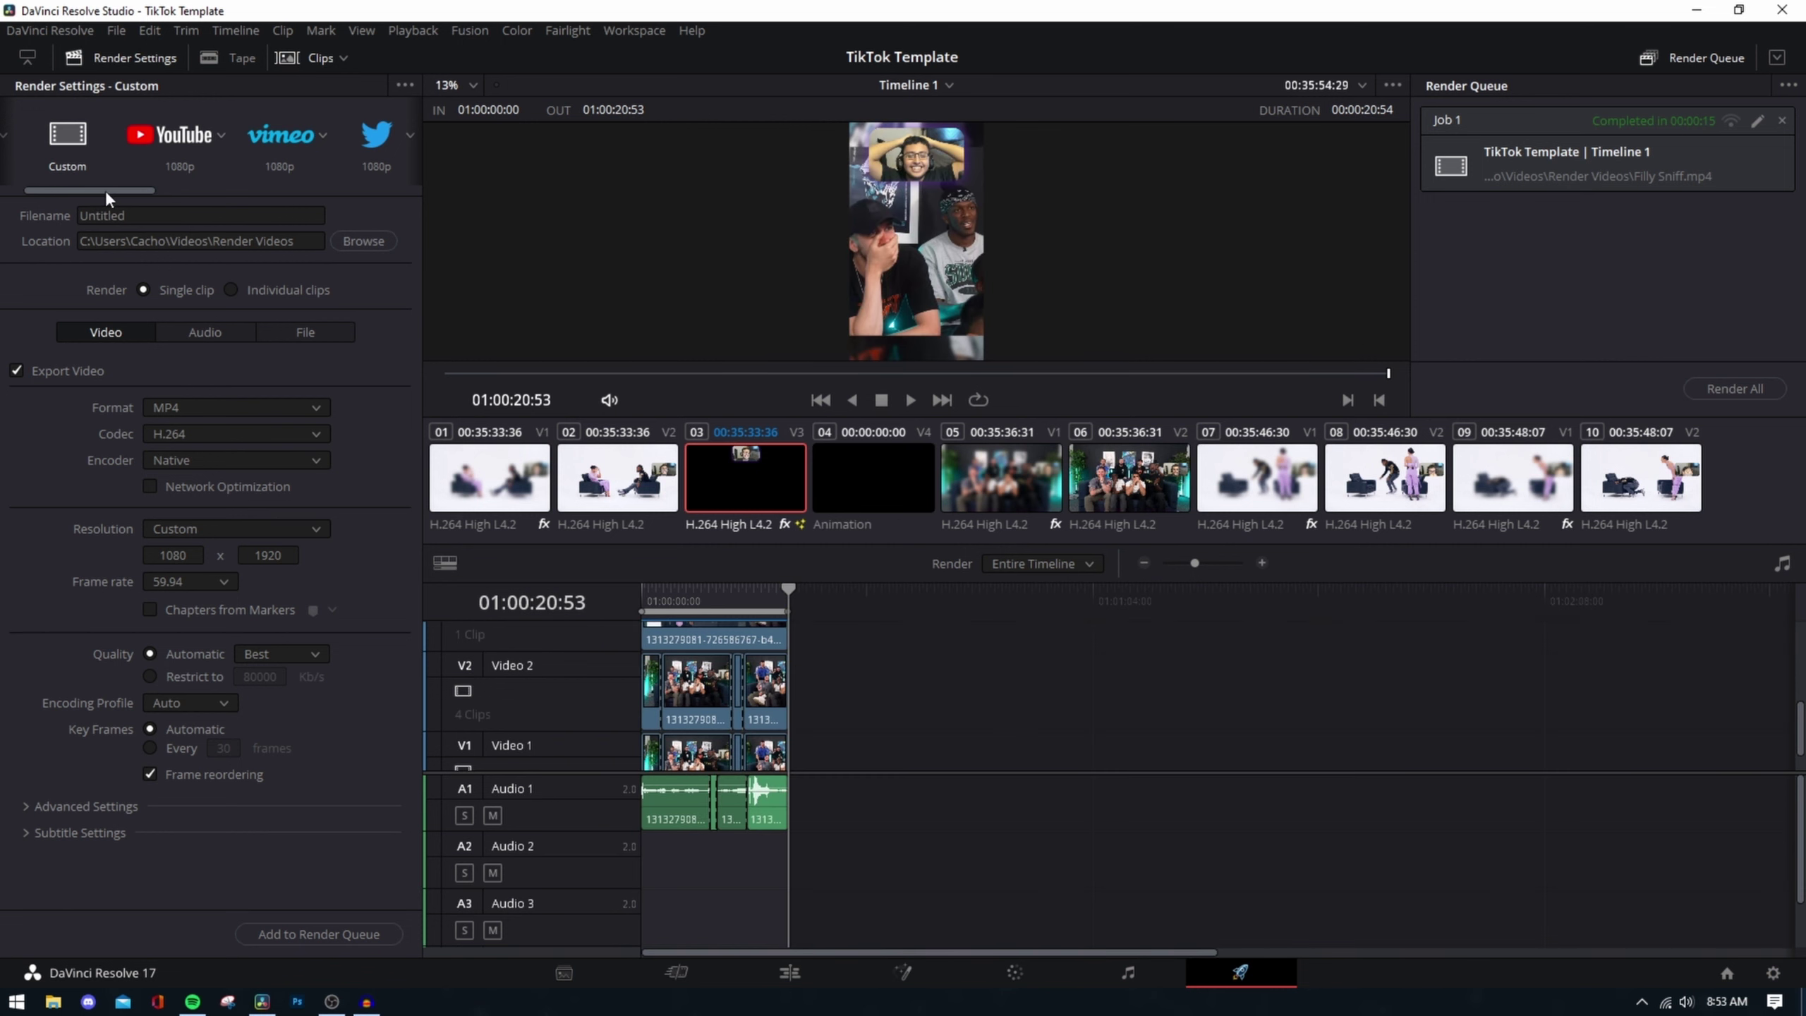
pyautogui.moveTo(106, 191); pyautogui.dragTo(27, 225)
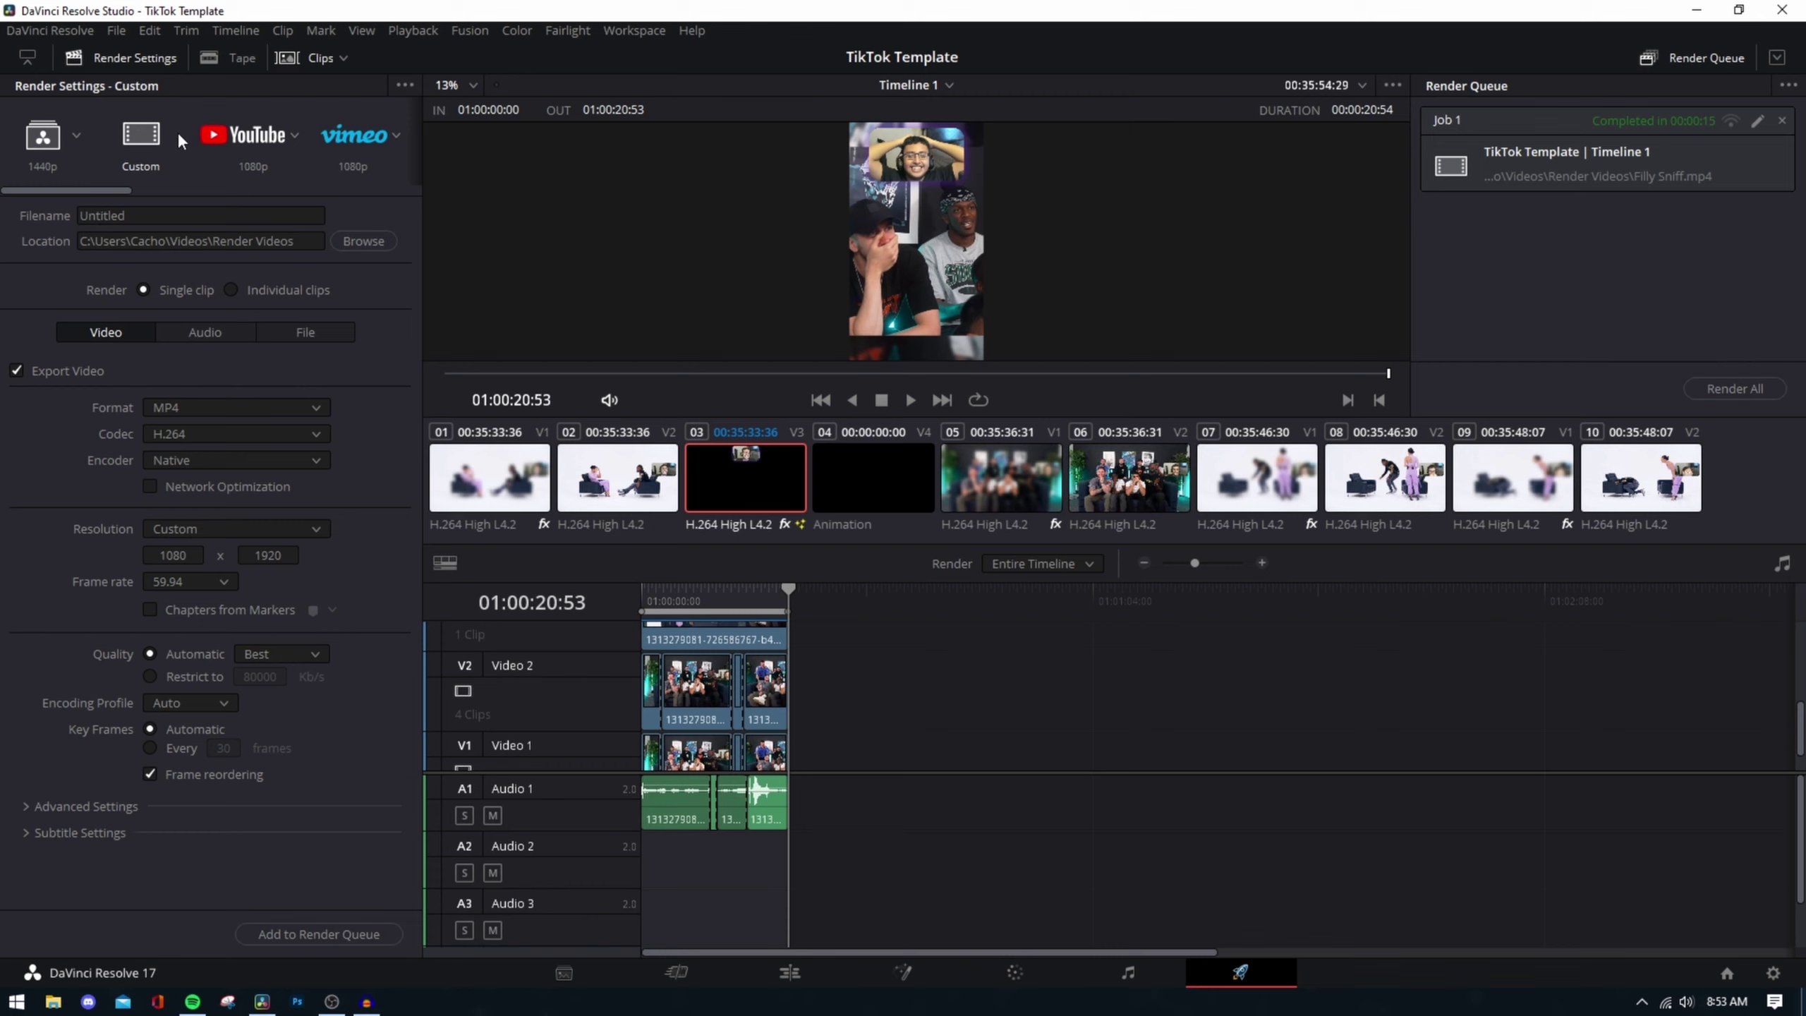
pyautogui.moveTo(93, 189); pyautogui.dragTo(104, 150)
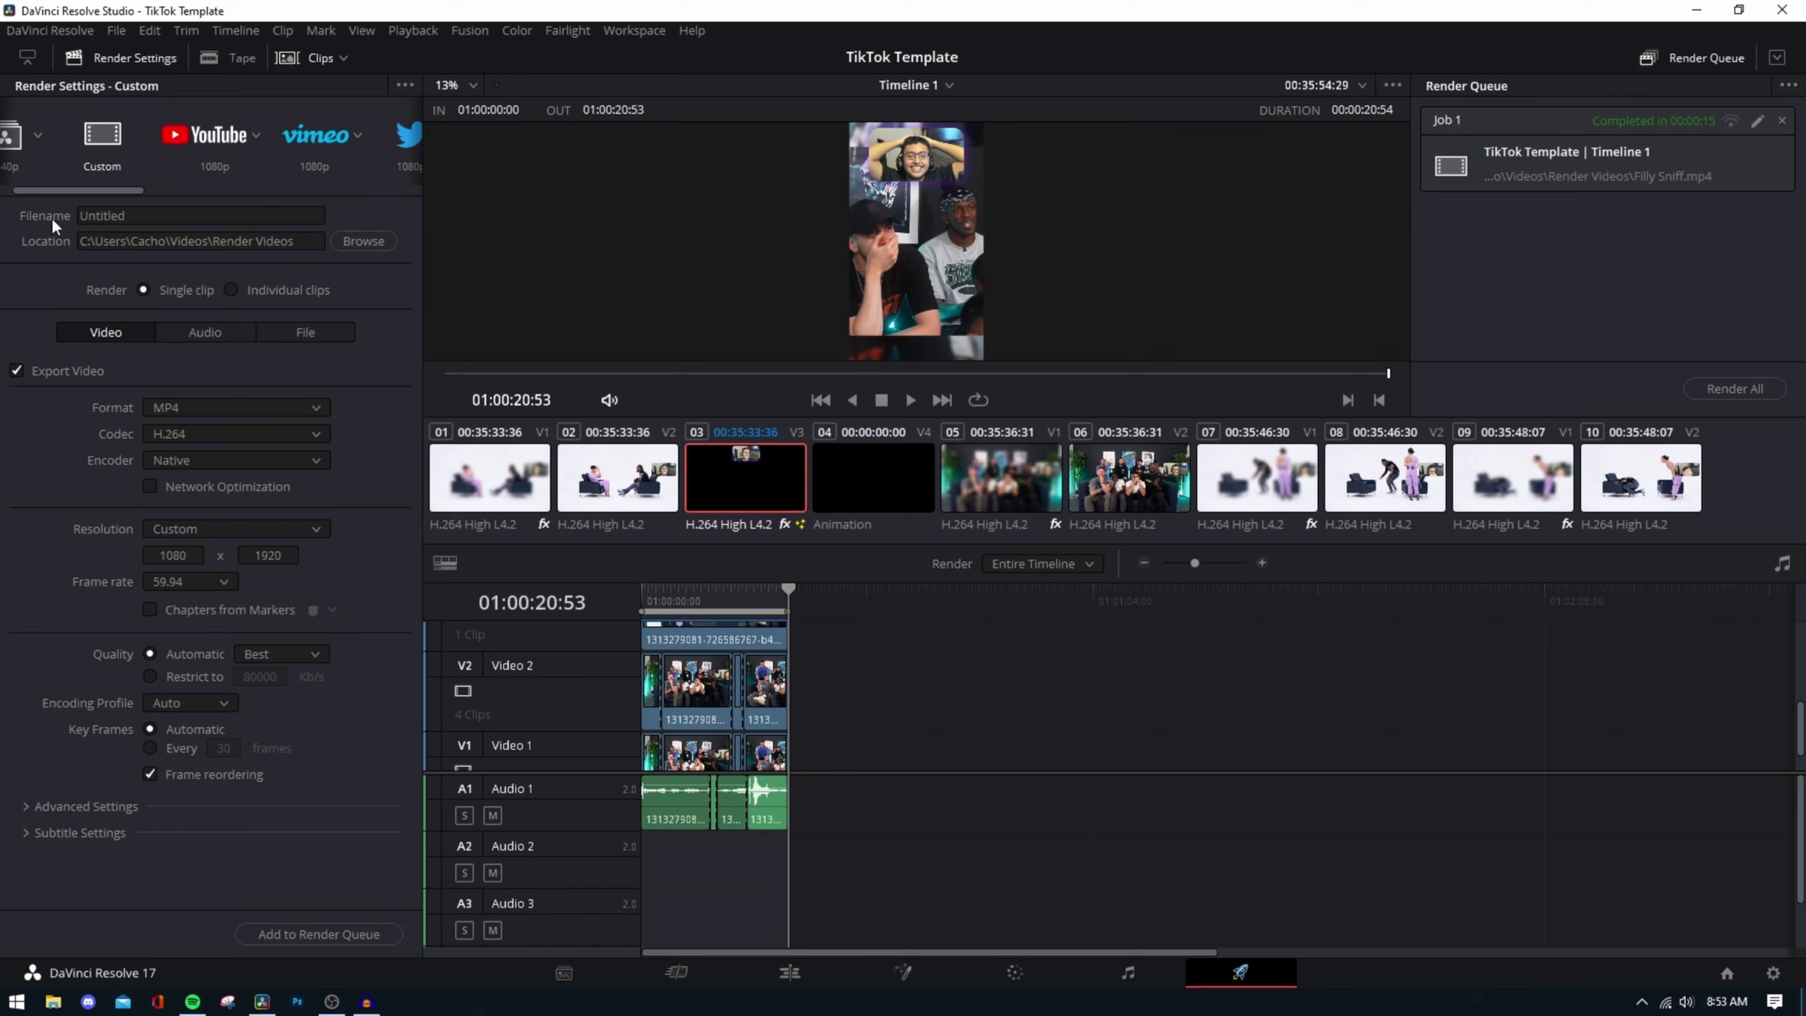
# - Replace the Untitled render filename with 'Pratice'
pyautogui.doubleClick(158, 215)
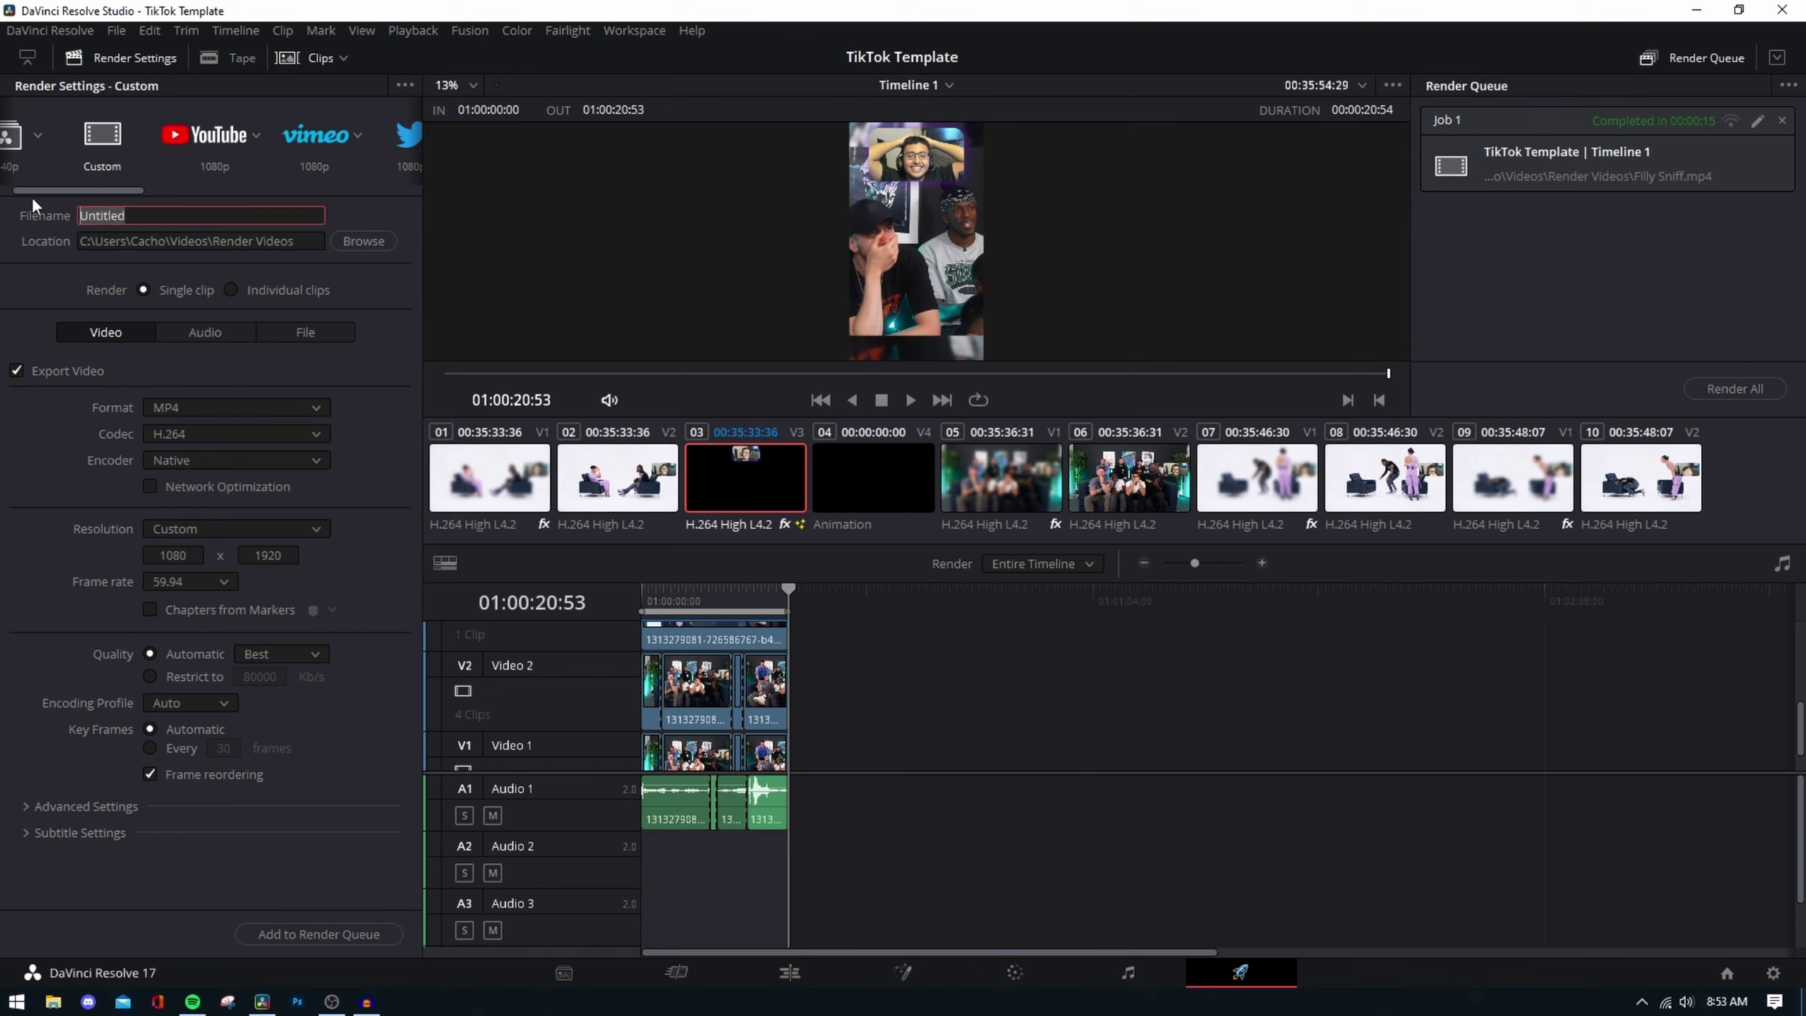
pyautogui.write('Pratice')
pyautogui.click(382, 292)
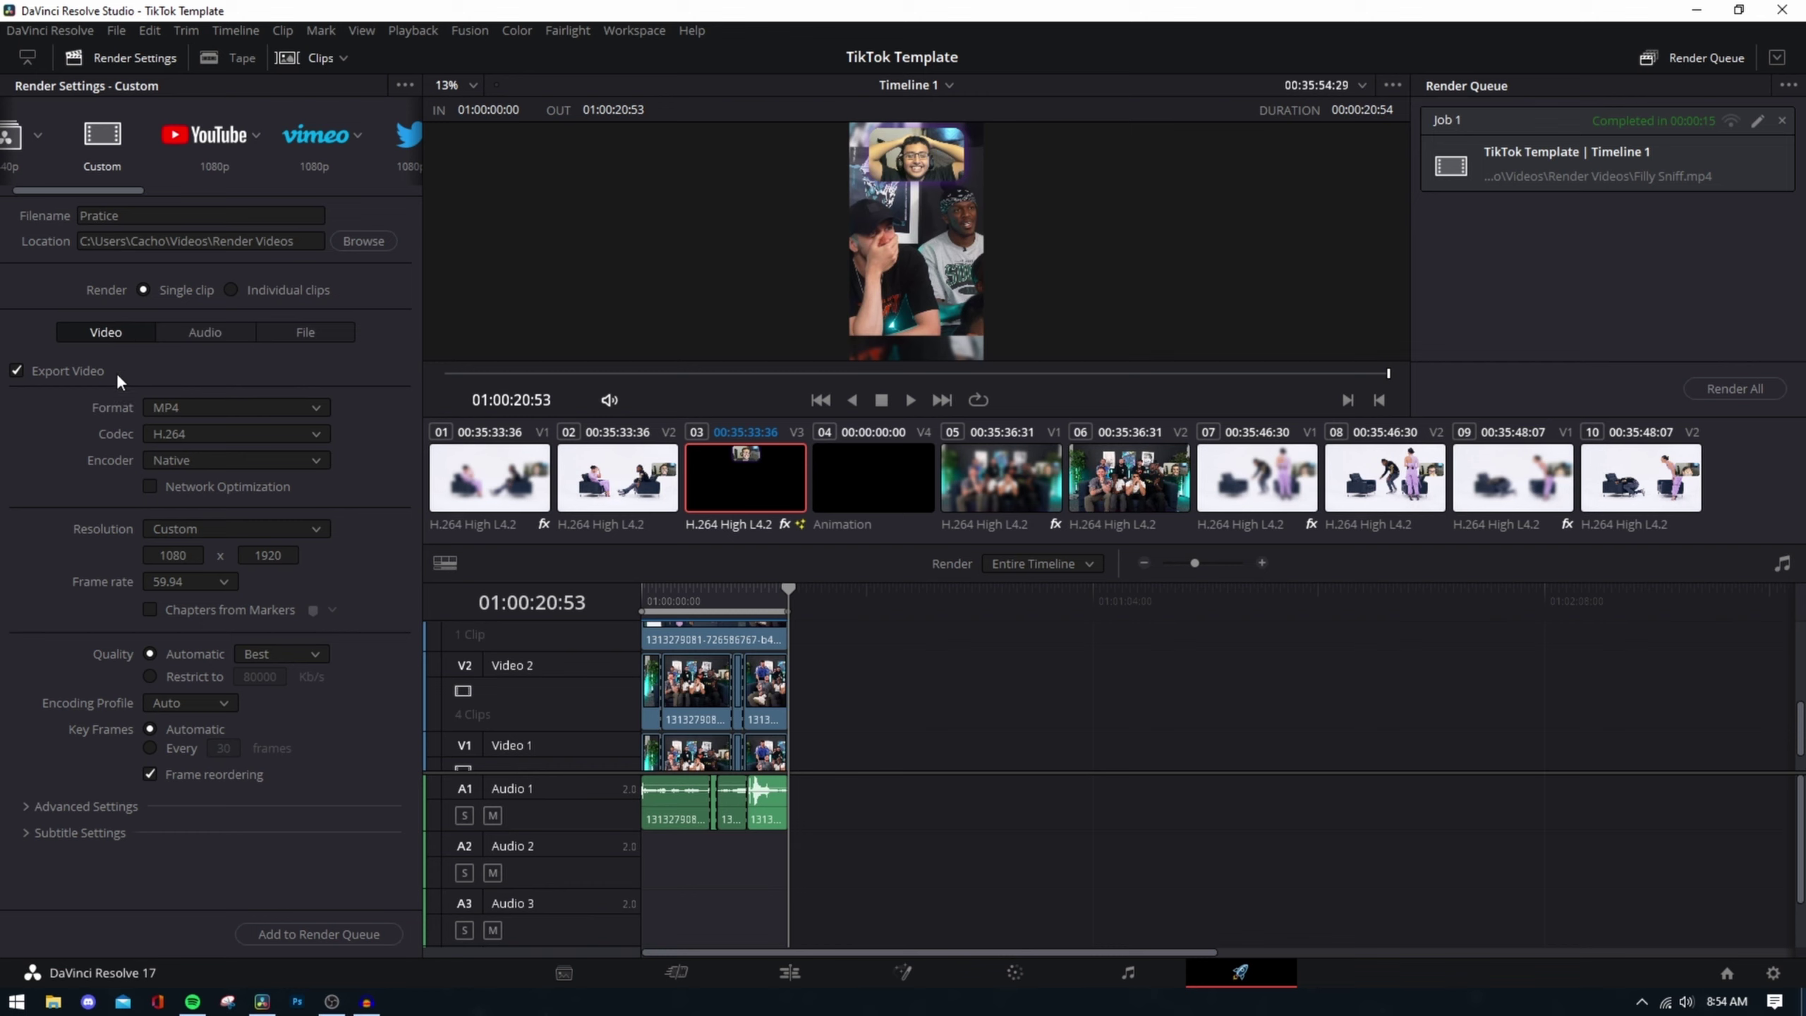
pyautogui.click(199, 413)
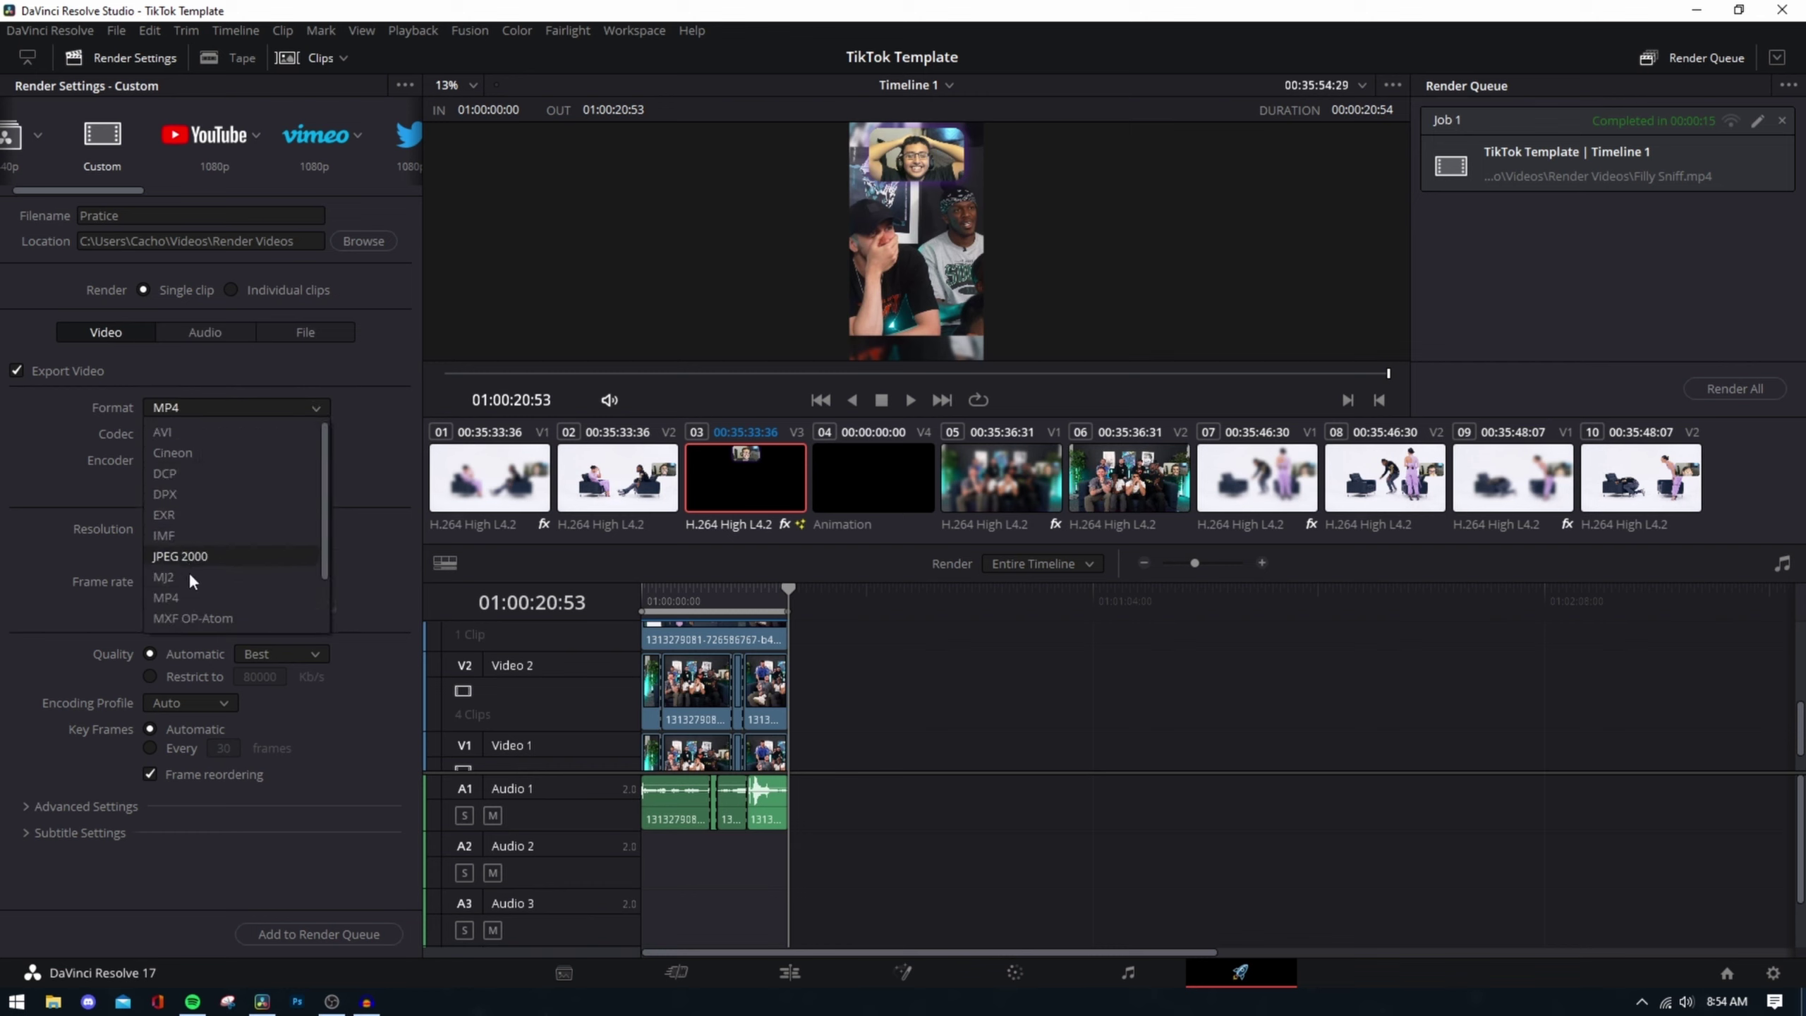
pyautogui.click(184, 594)
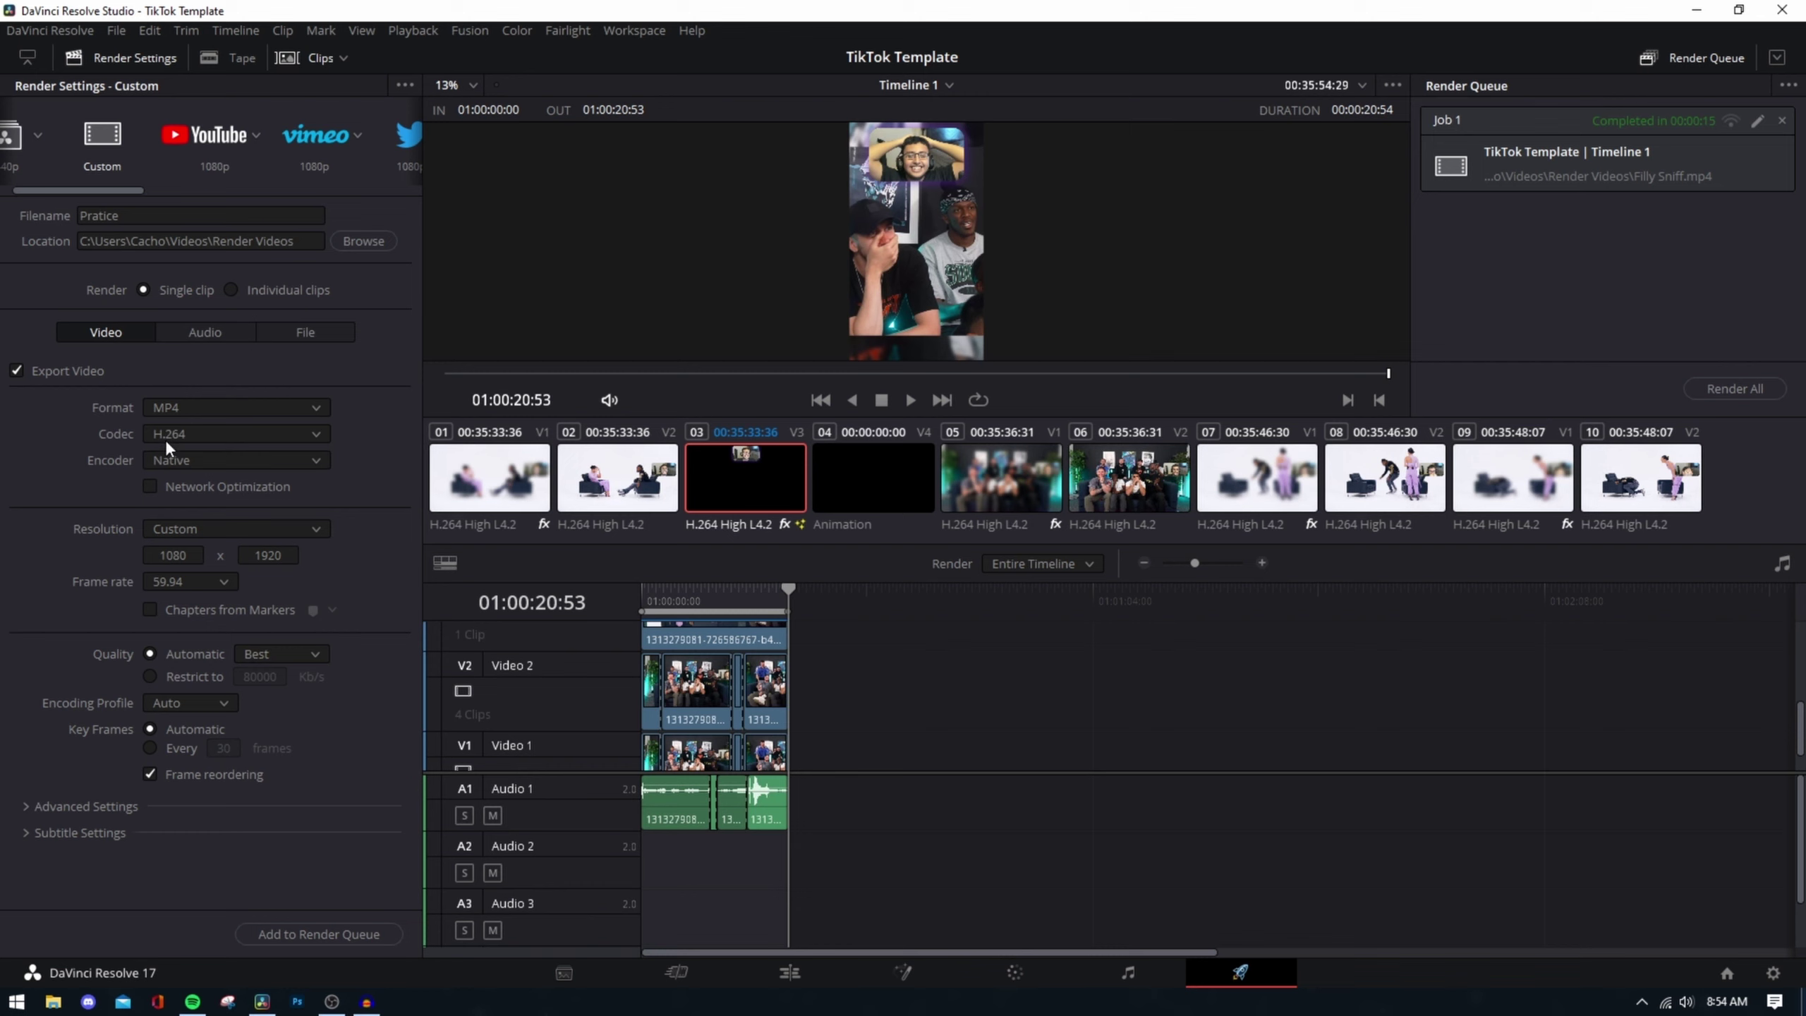
pyautogui.click(214, 459)
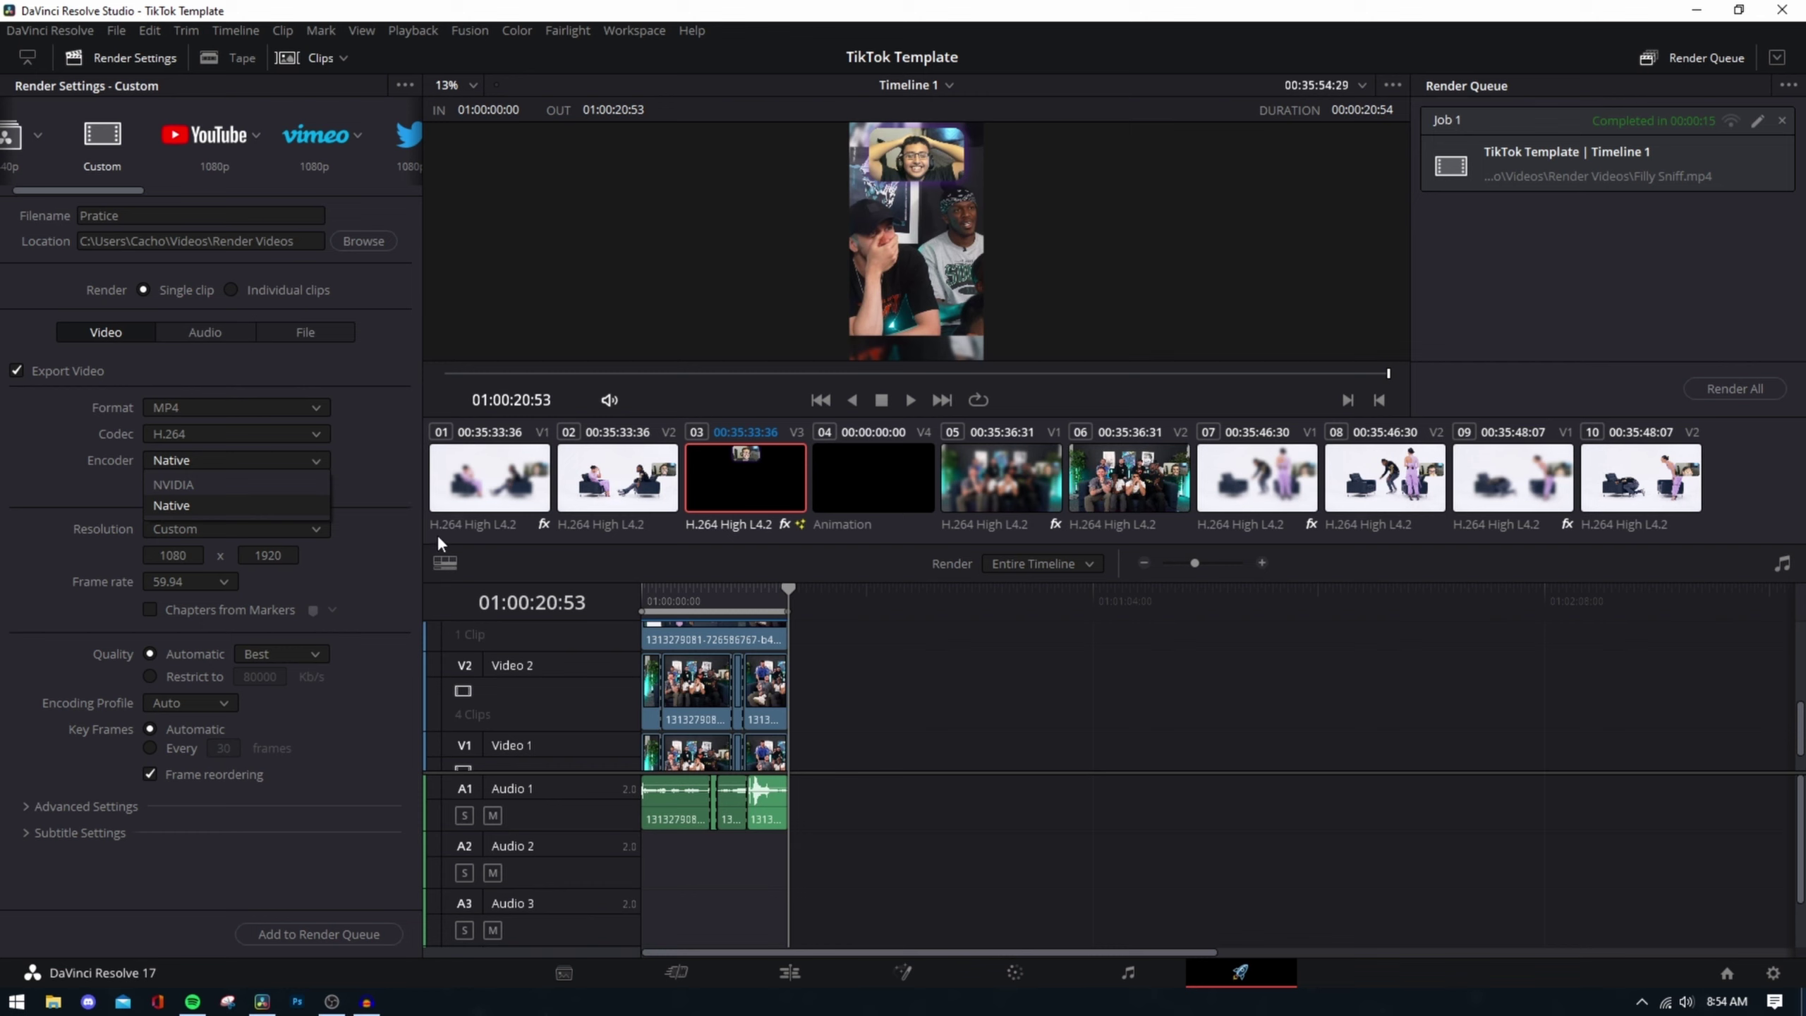
pyautogui.click(384, 481)
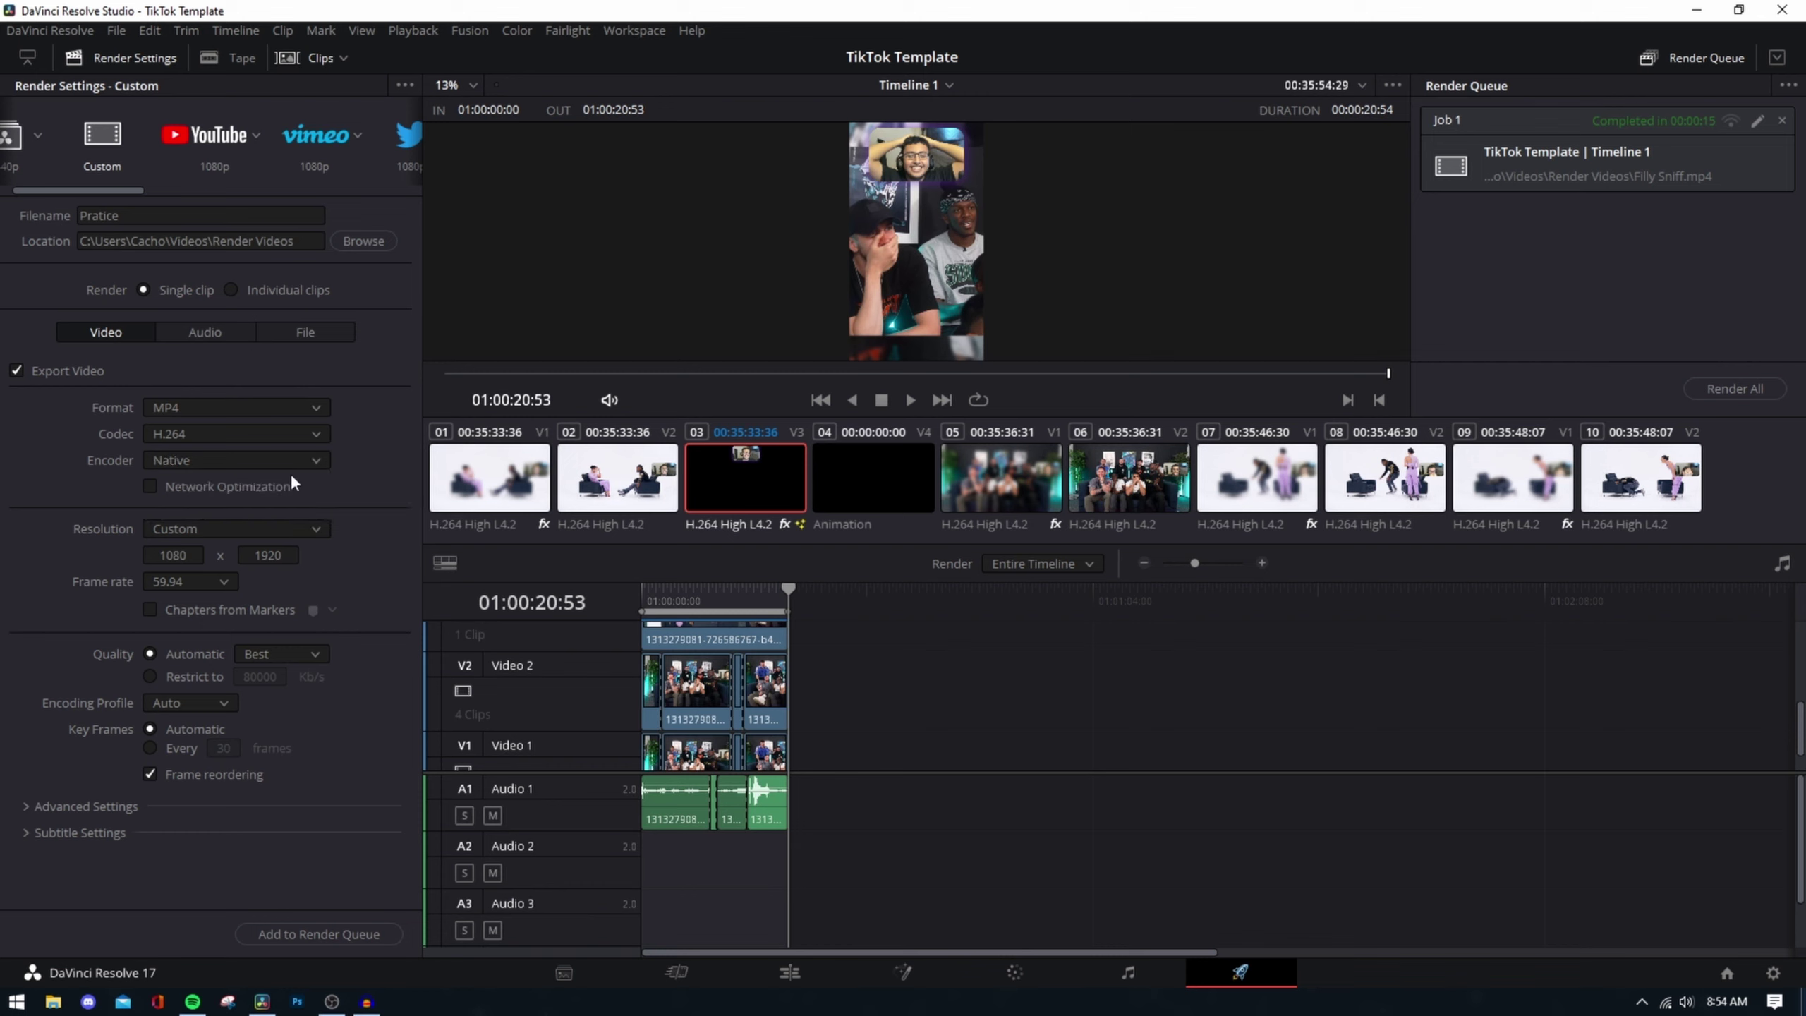
pyautogui.click(217, 464)
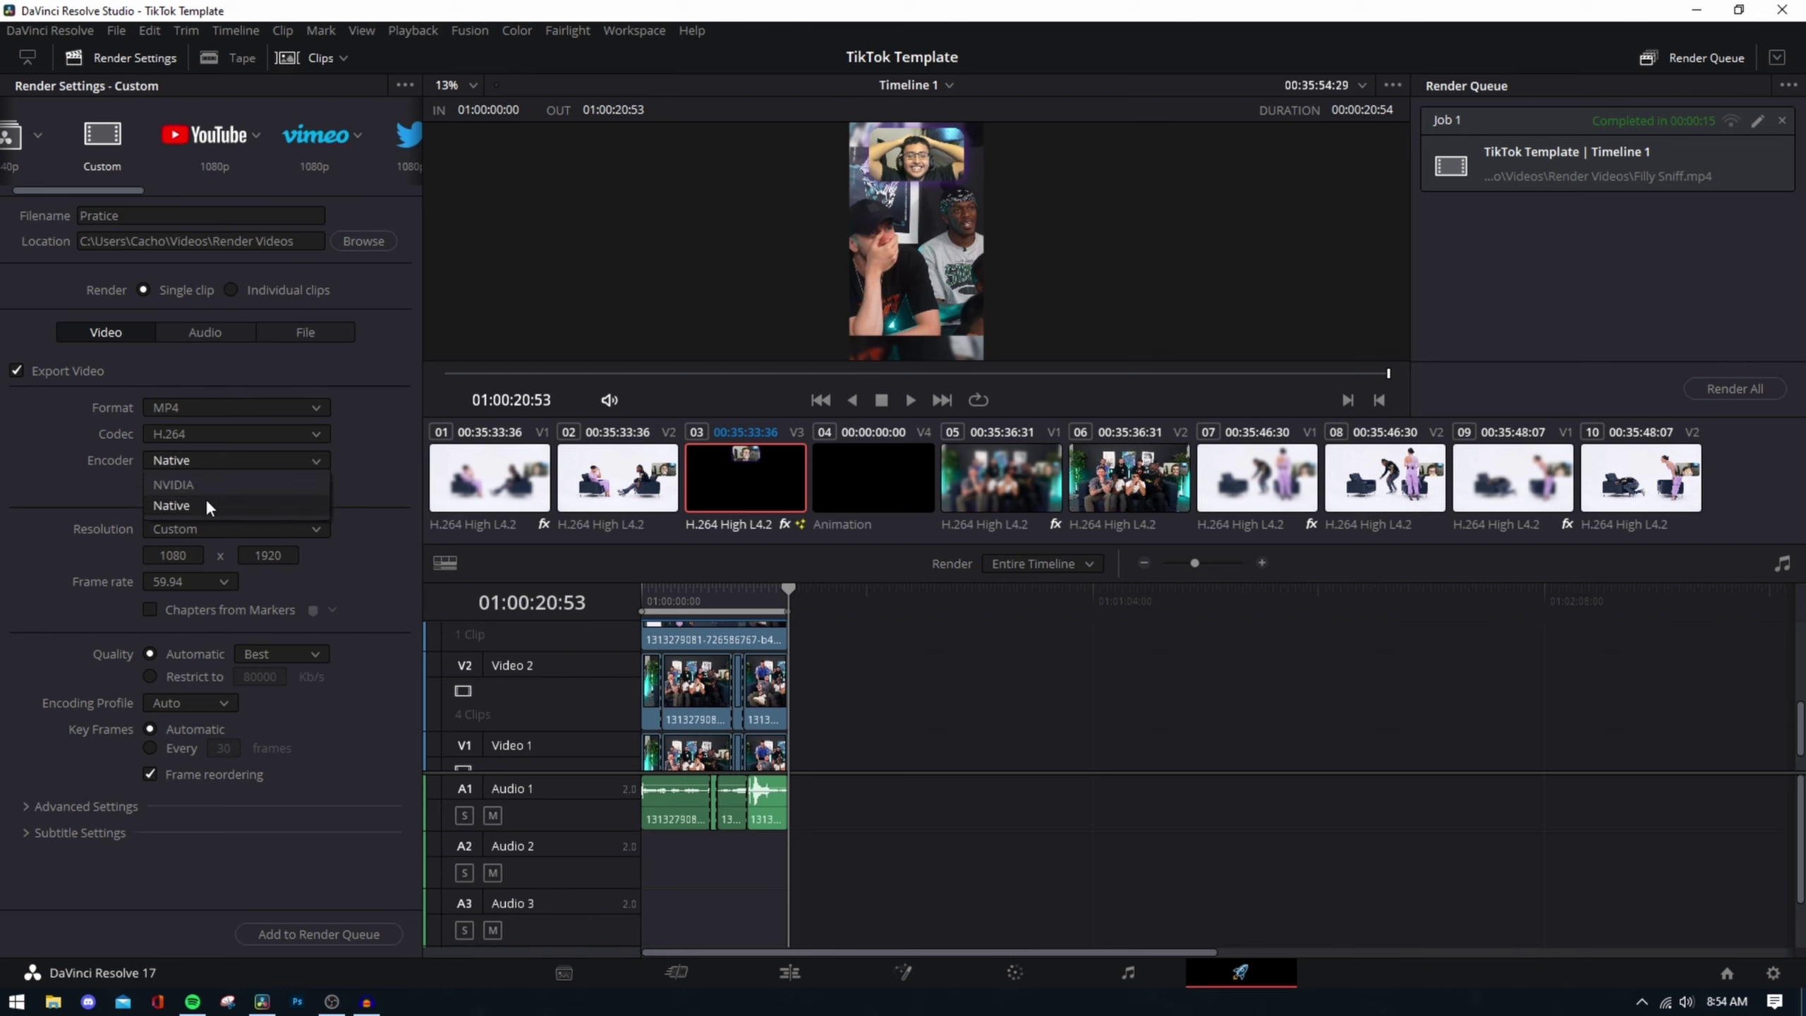
pyautogui.click(206, 498)
pyautogui.click(1197, 858)
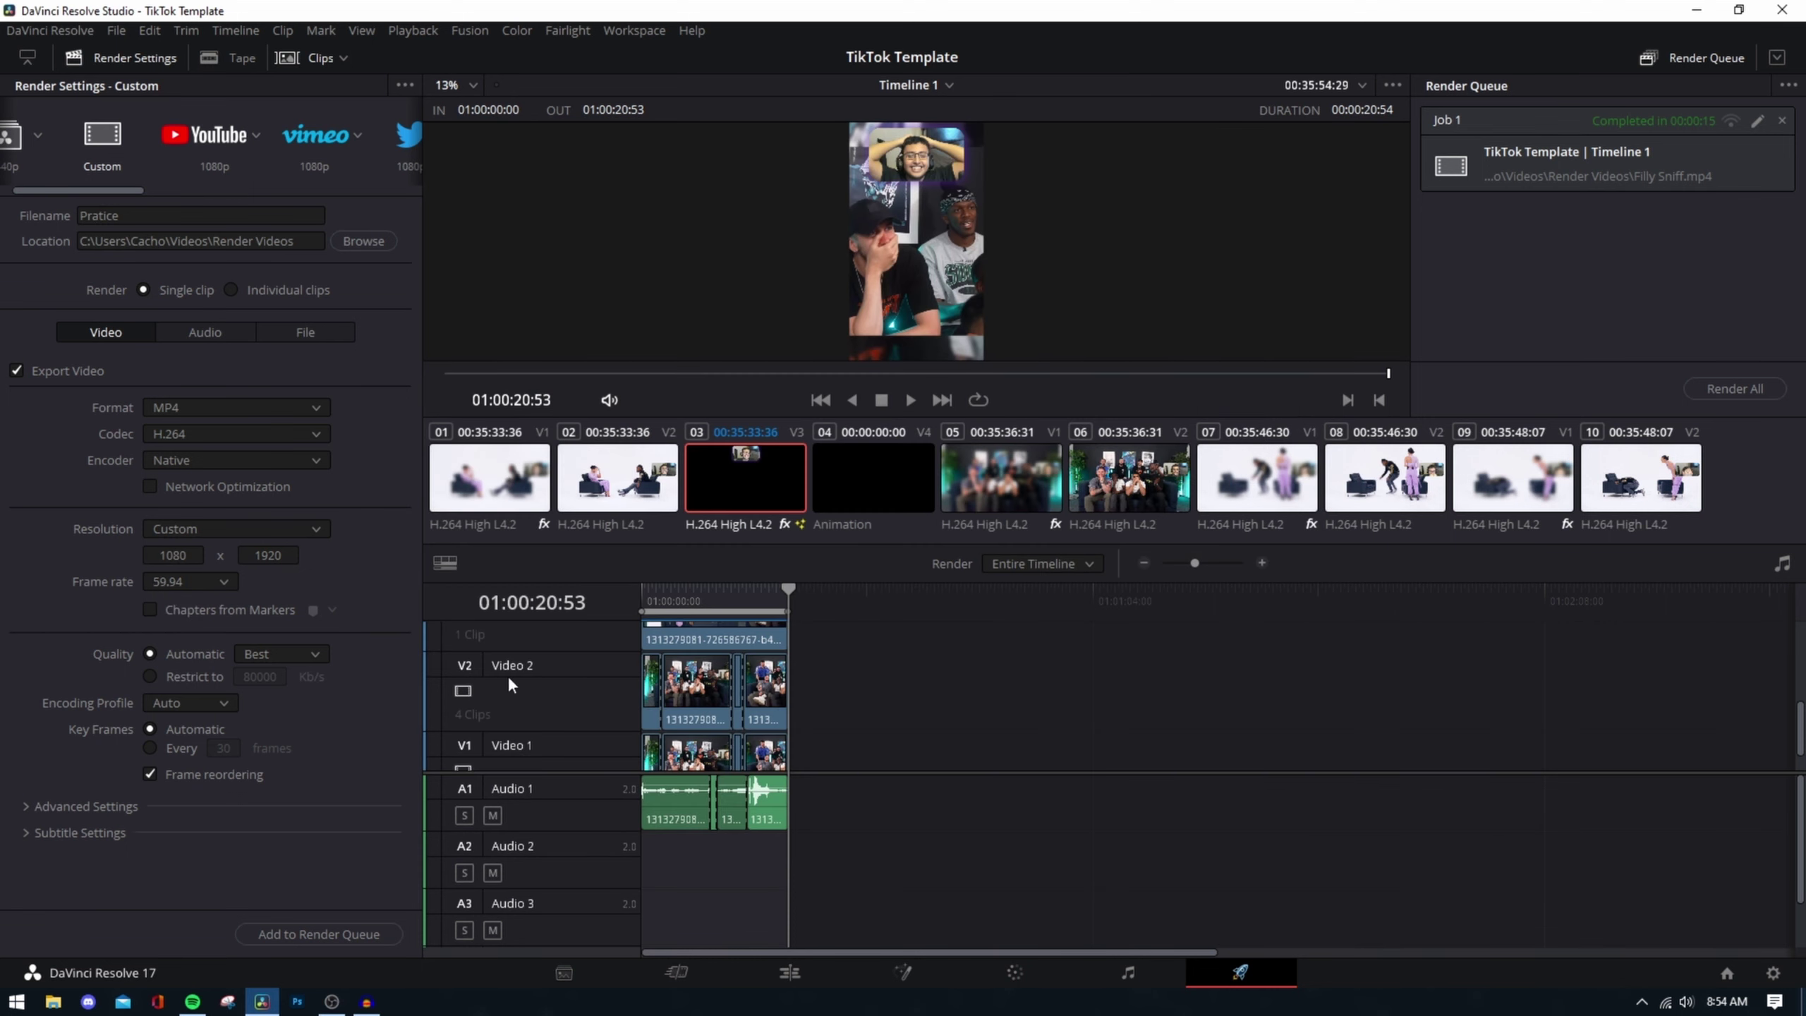
pyautogui.click(1771, 976)
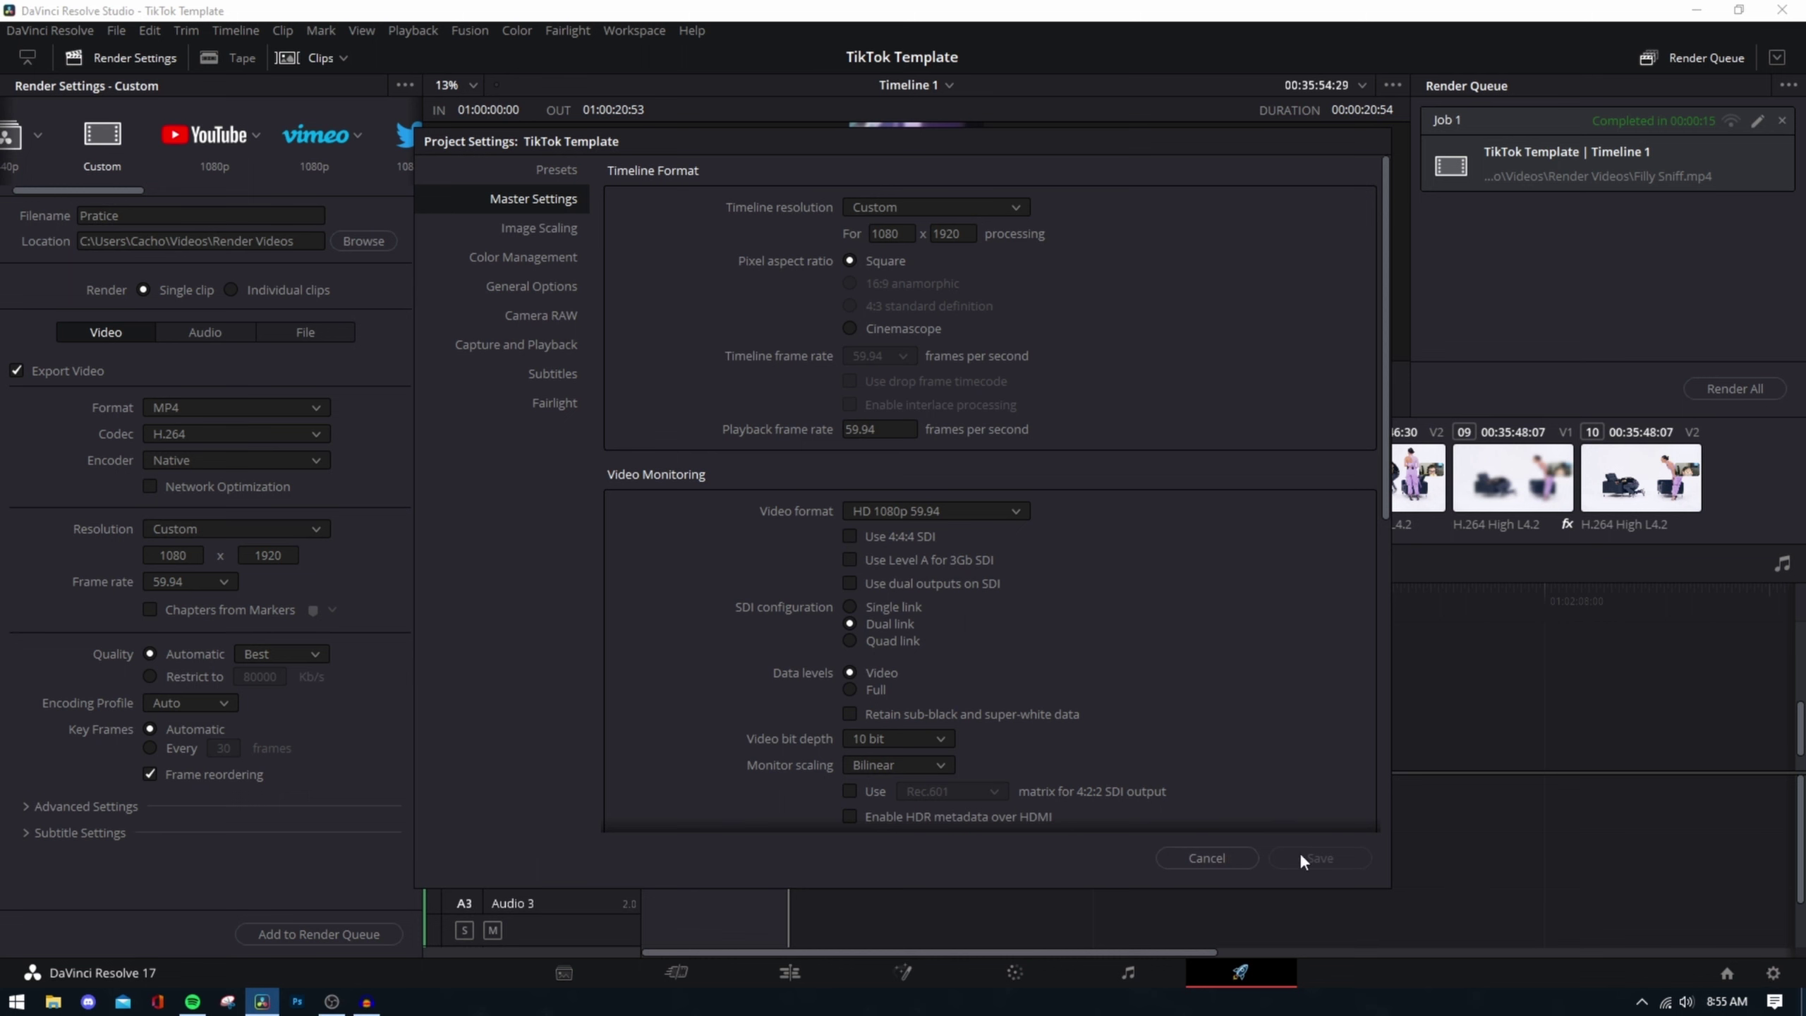
pyautogui.click(1236, 861)
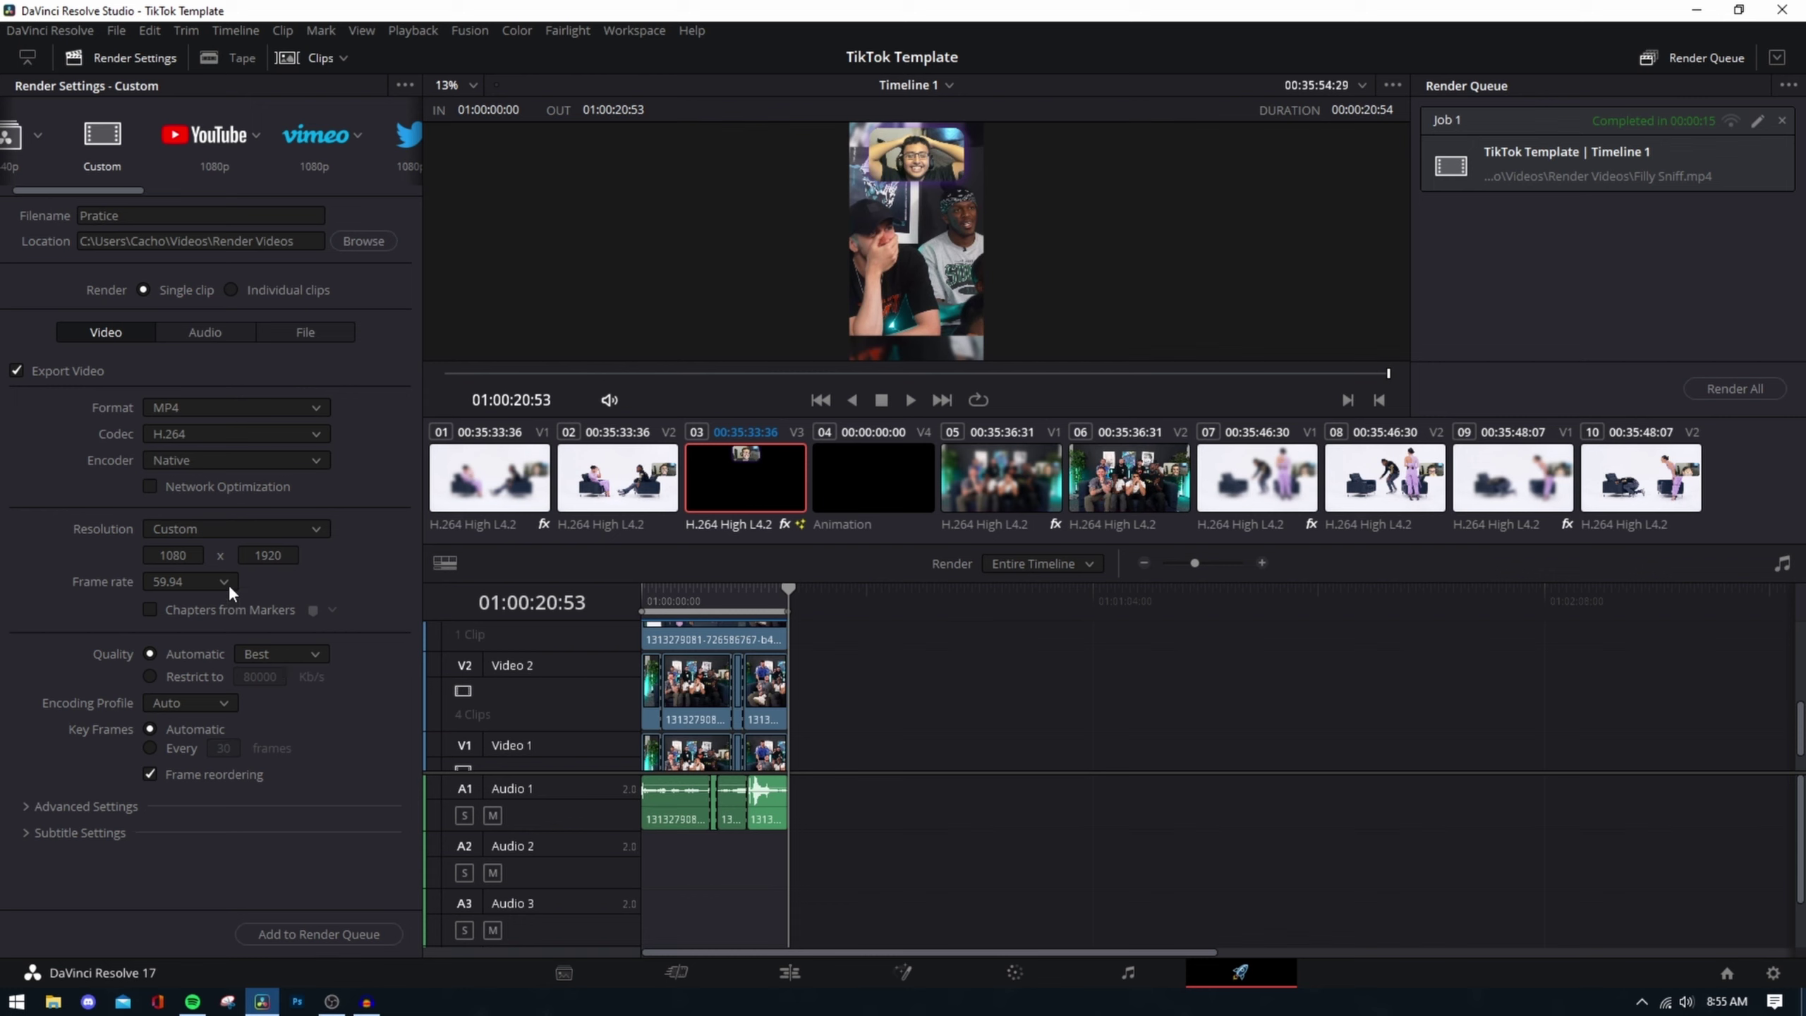
pyautogui.click(223, 461)
pyautogui.click(210, 481)
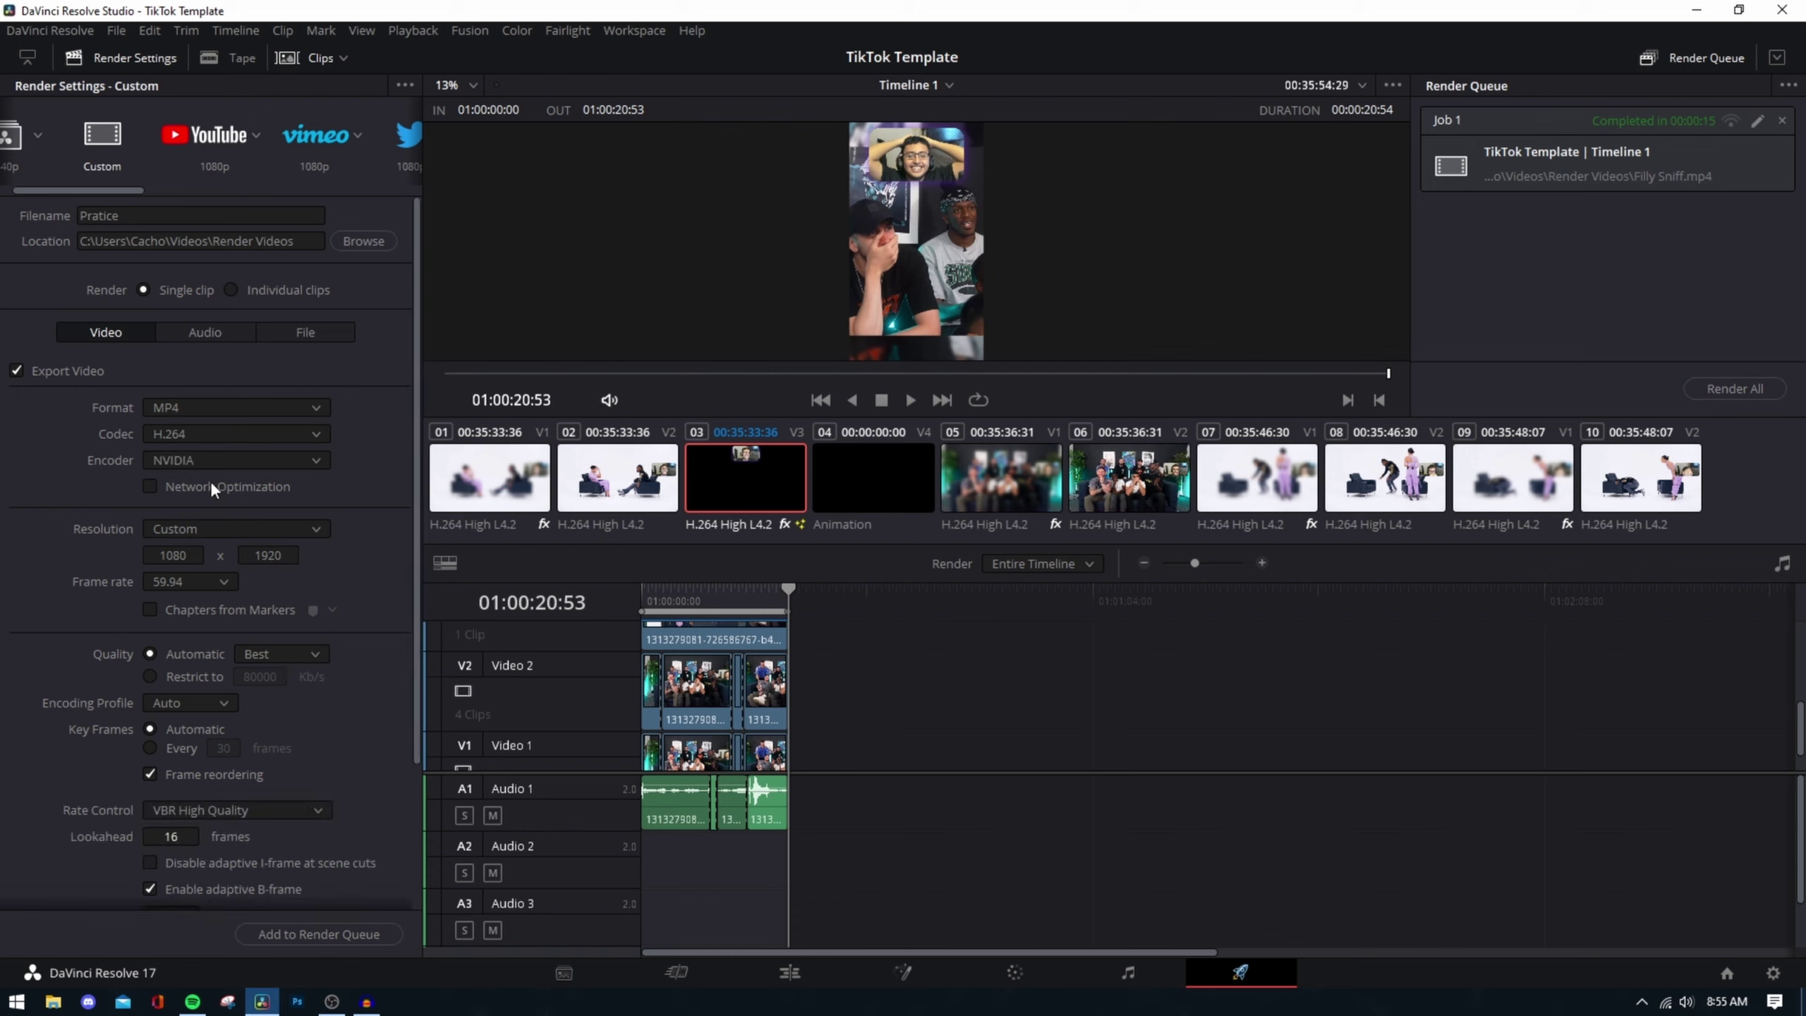
pyautogui.scroll(-1, 234, 643)
pyautogui.scroll(-2, 257, 711)
pyautogui.scroll(3, 243, 770)
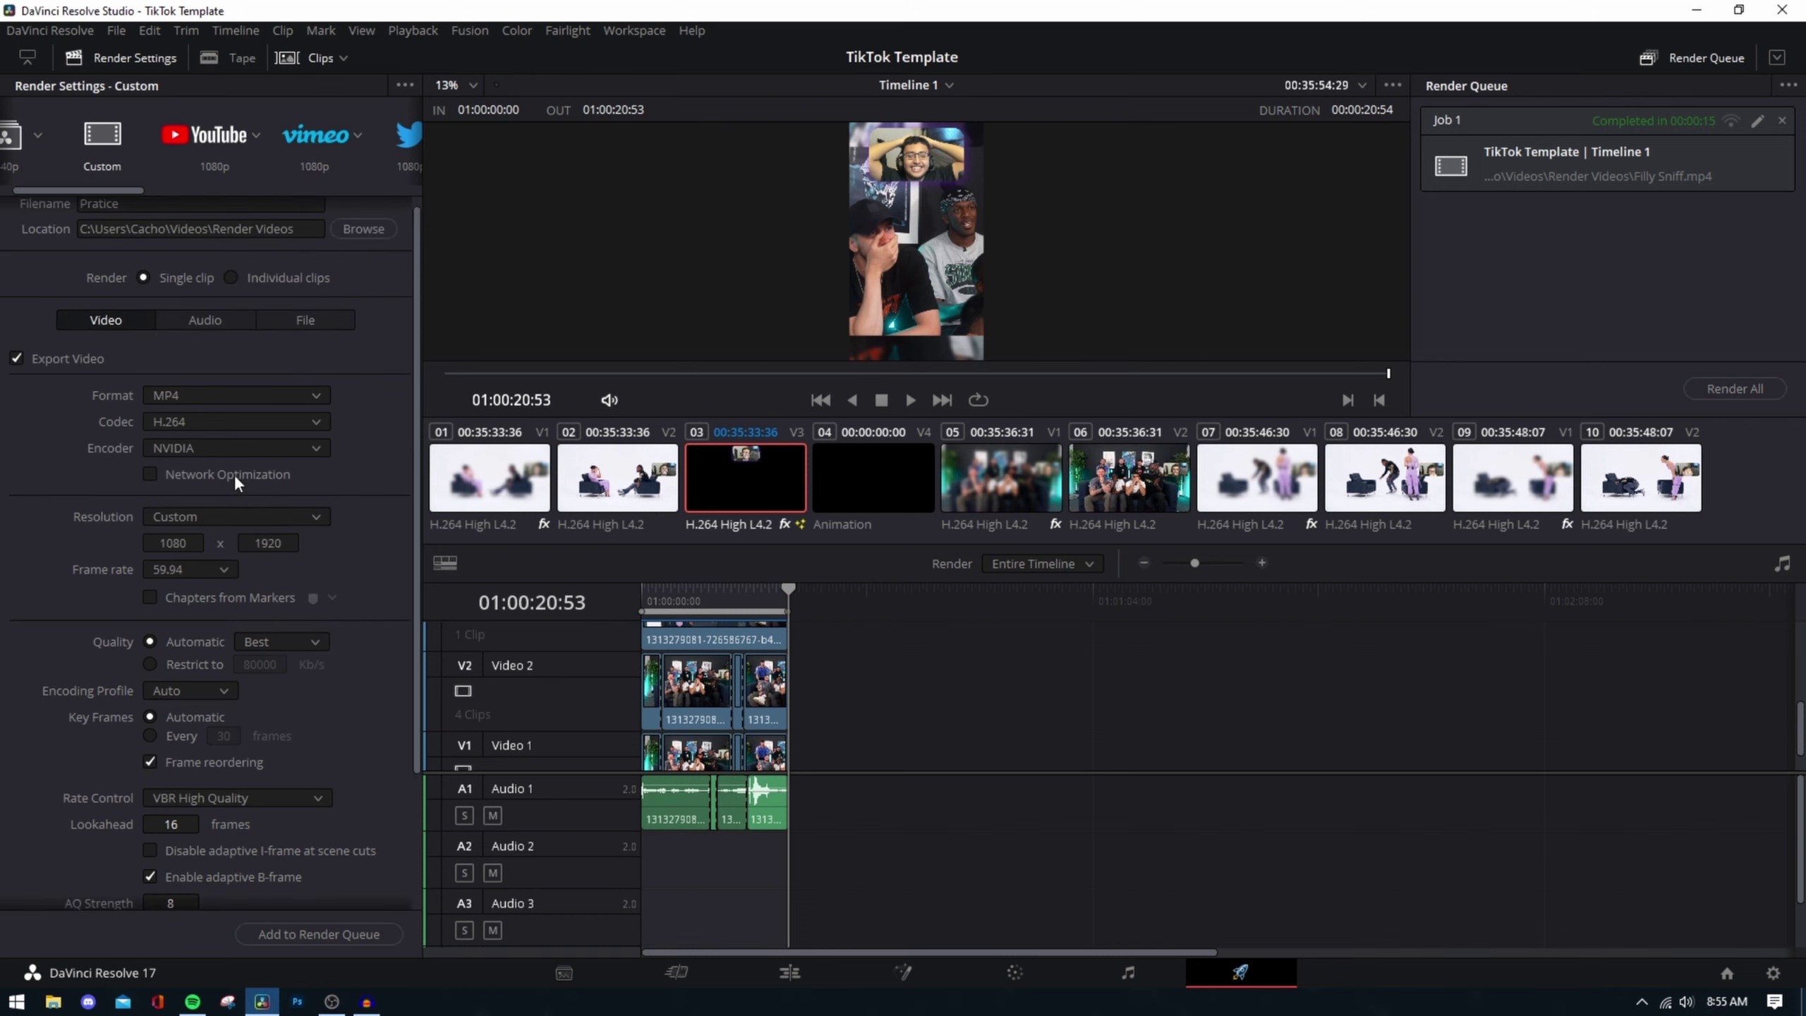
pyautogui.click(224, 447)
pyautogui.click(234, 498)
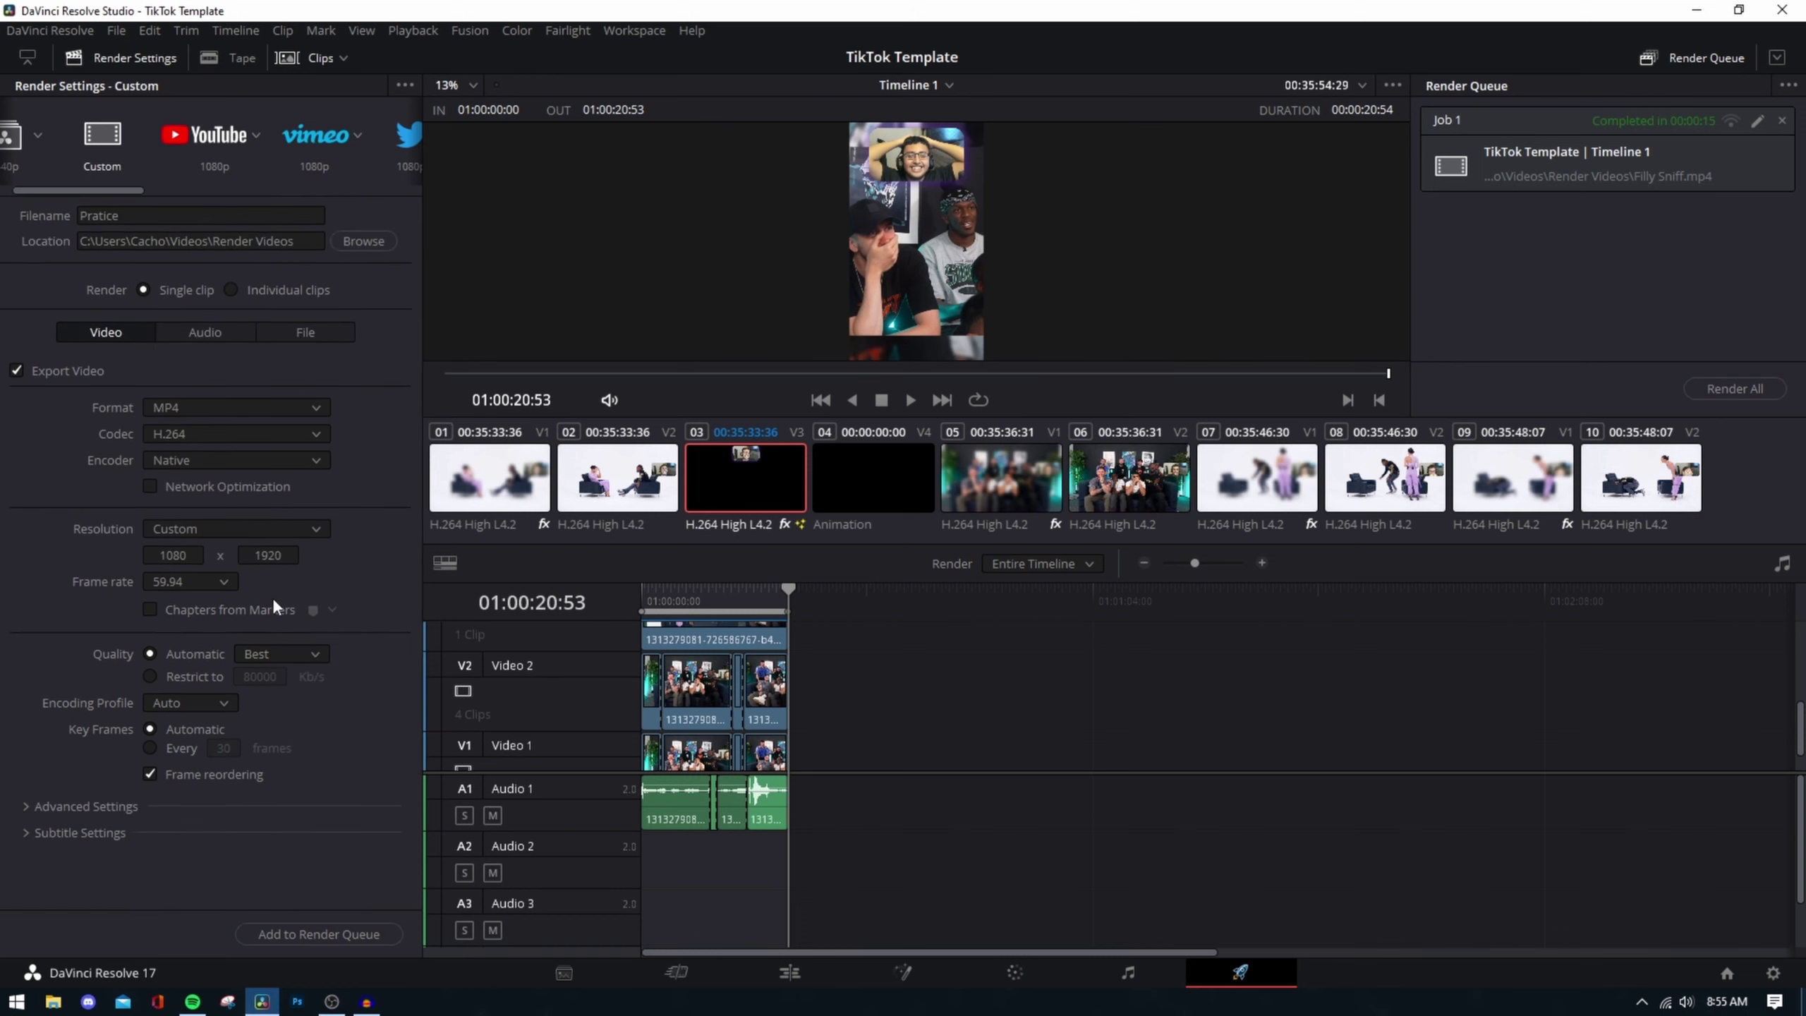
# - Queue and render Pratice.mp4, dropping the old Filly Sniff job, then play it from Render Videos
pyautogui.click(299, 935)
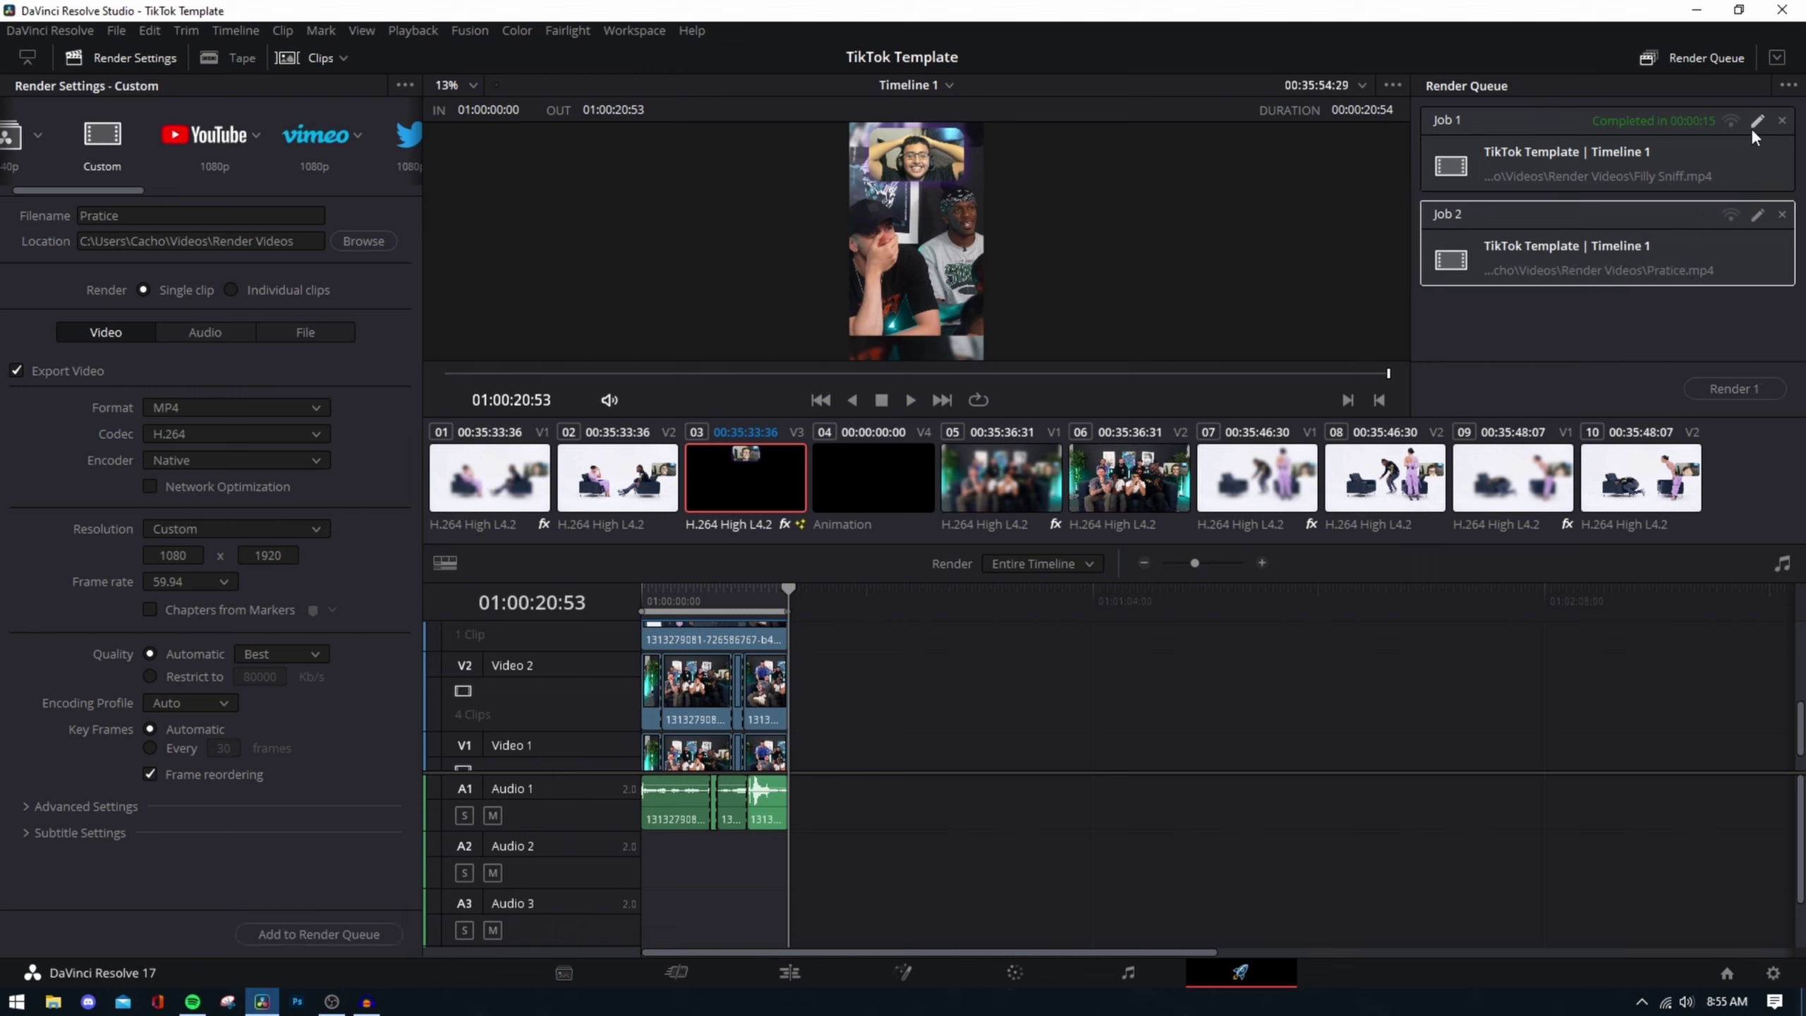
pyautogui.click(1782, 121)
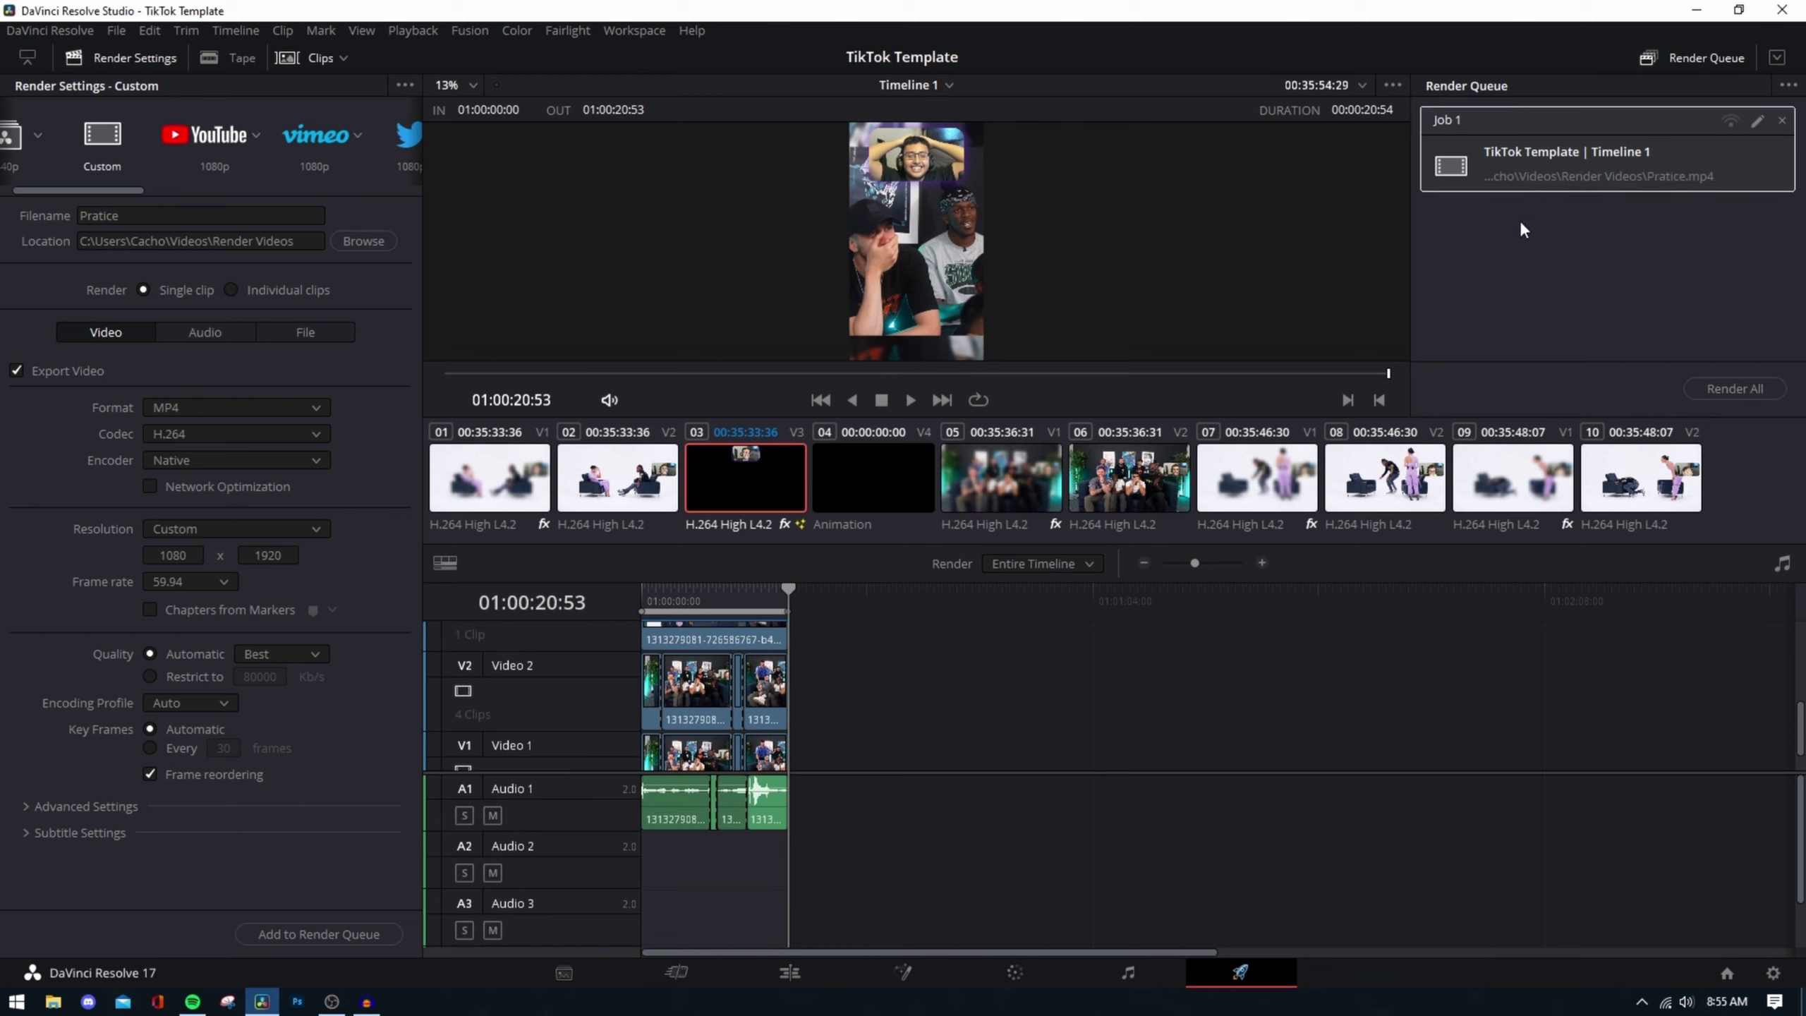
pyautogui.click(1721, 392)
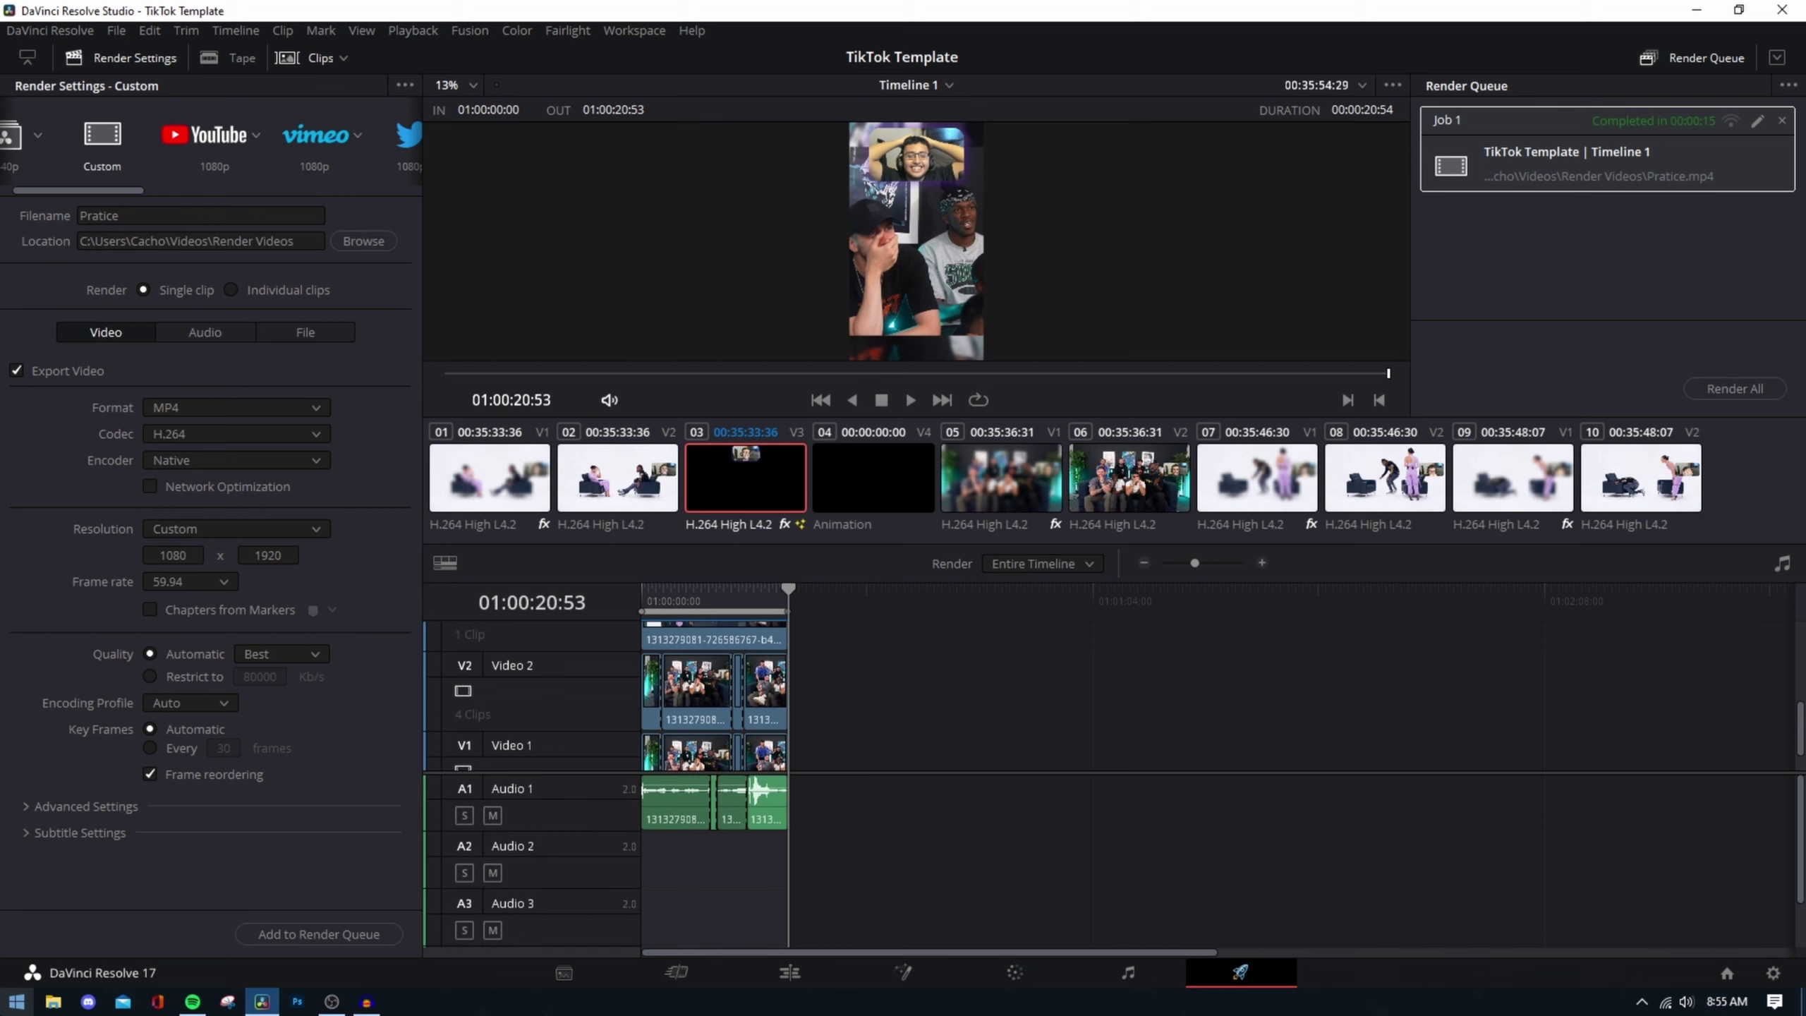
pyautogui.click(53, 1002)
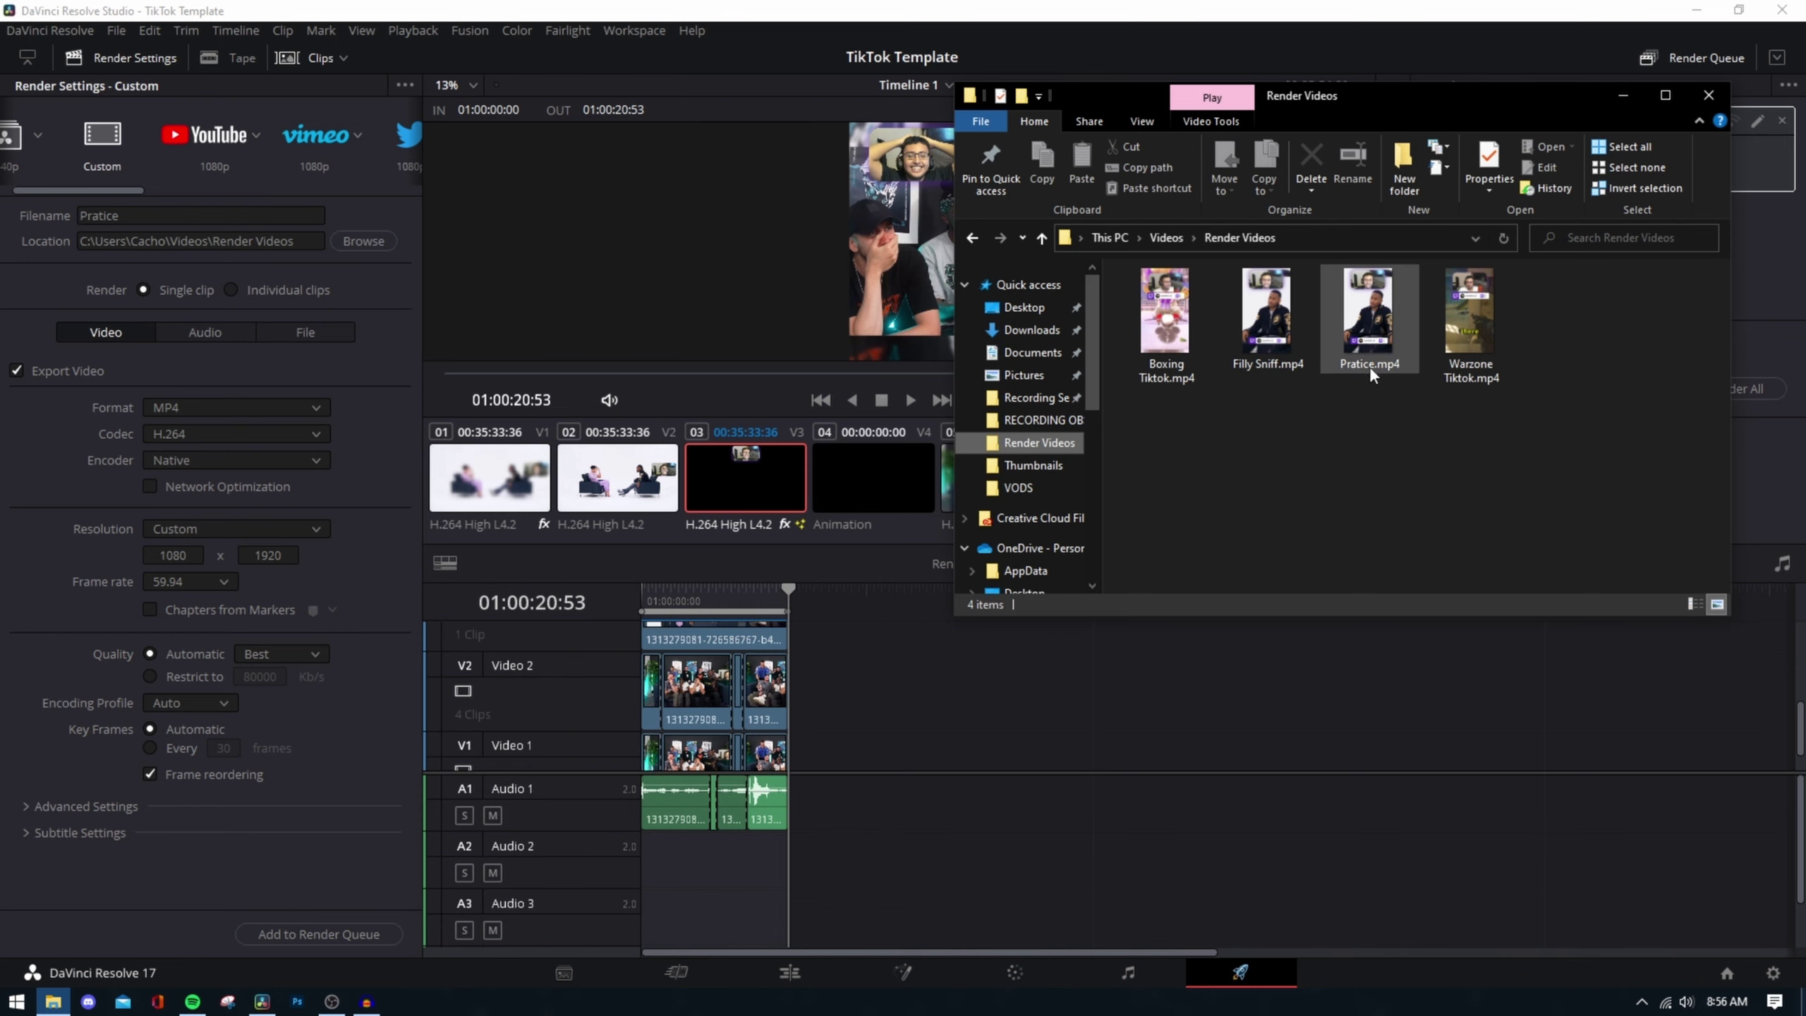
pyautogui.doubleClick(1367, 344)
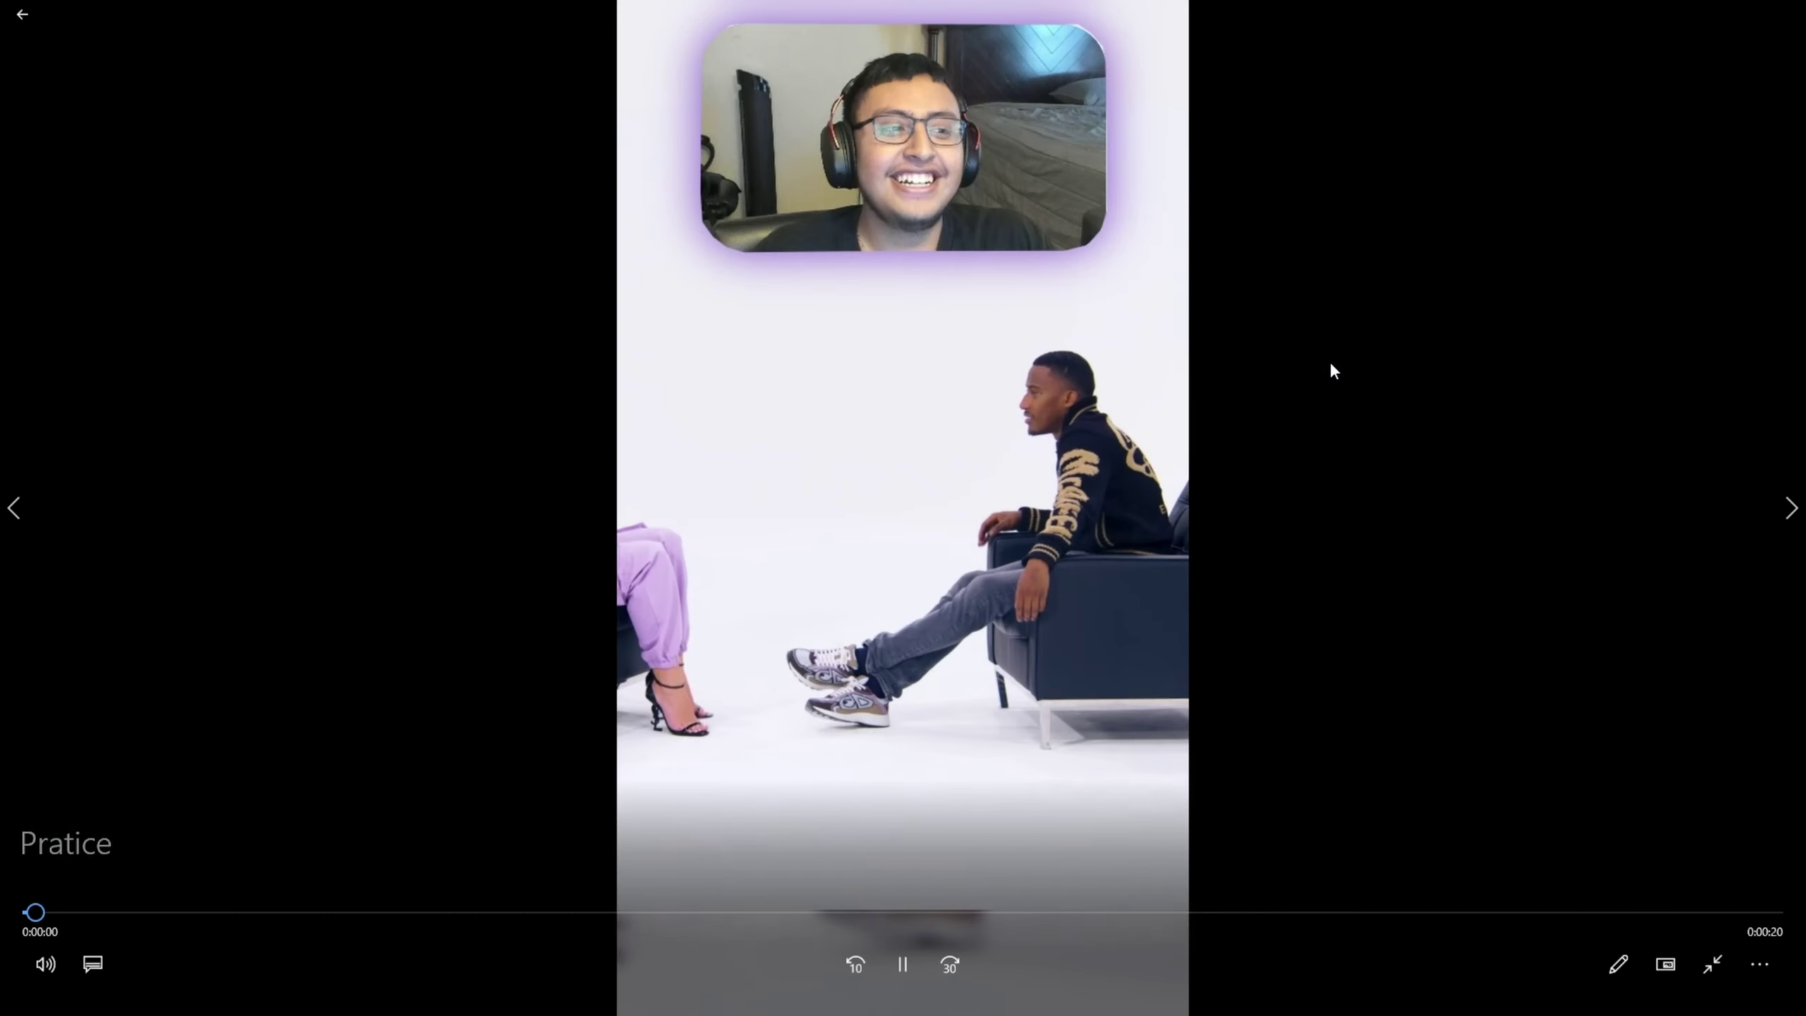